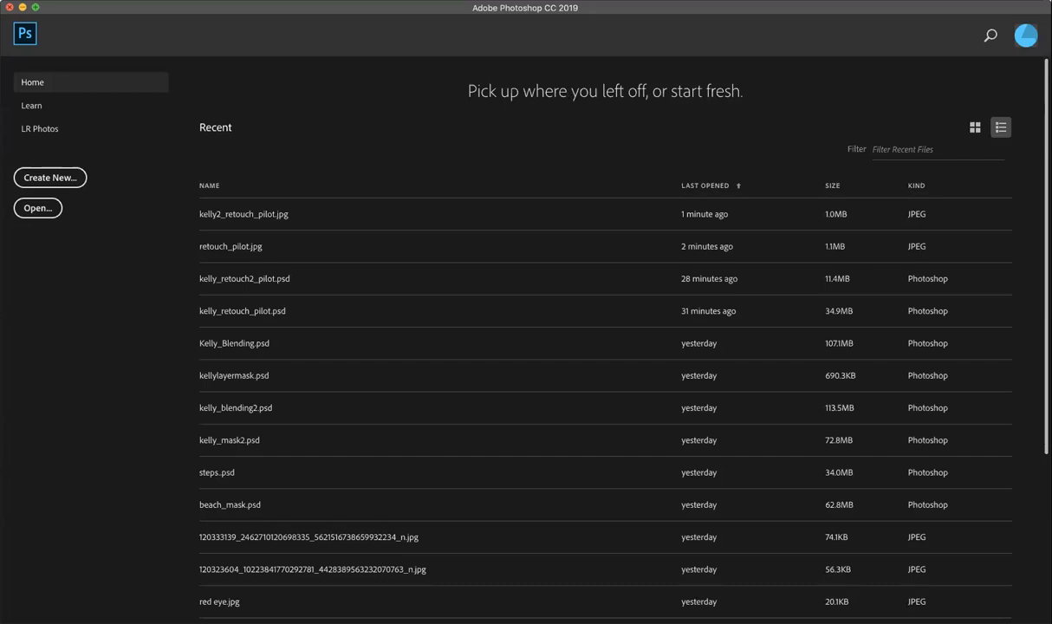
Open the image retouch_pilot.jpg from the PS 107 WEEK FIVE folder.
left_click(90, 0)
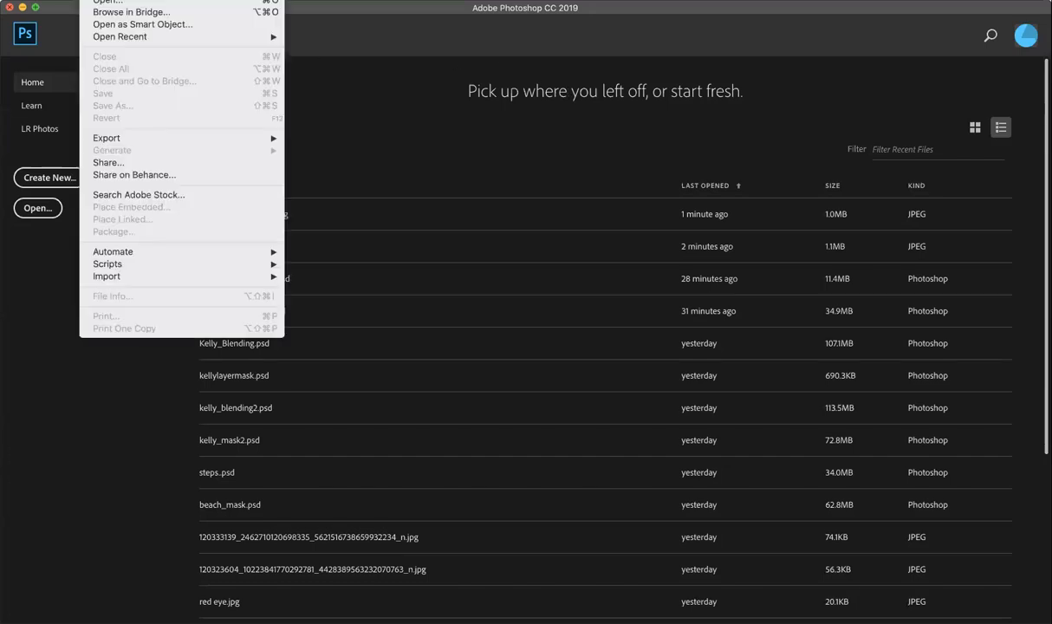
left_click(103, 3)
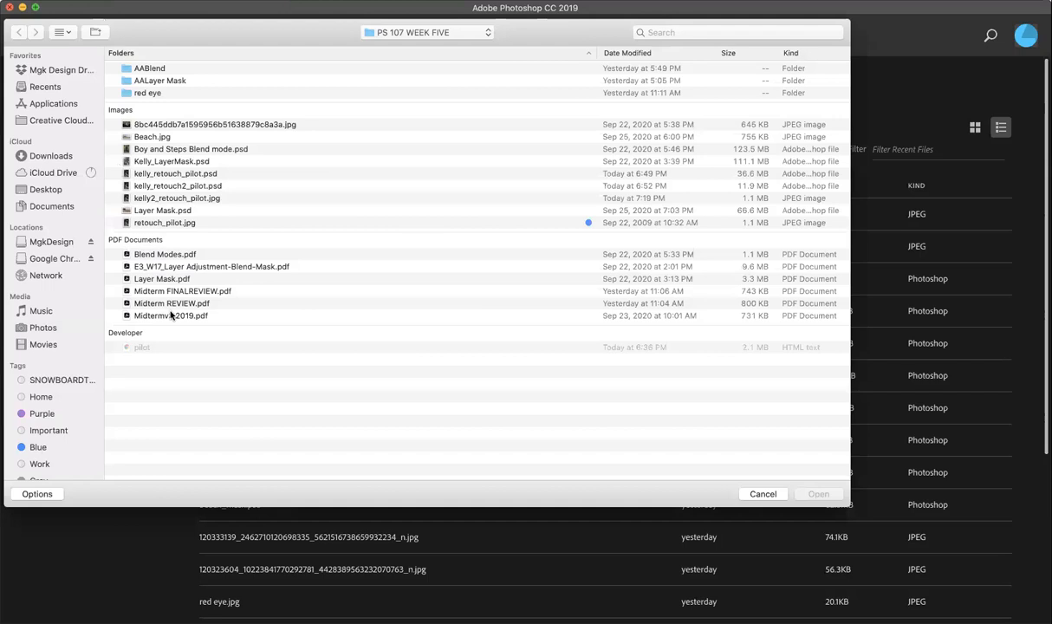
left_click(176, 223)
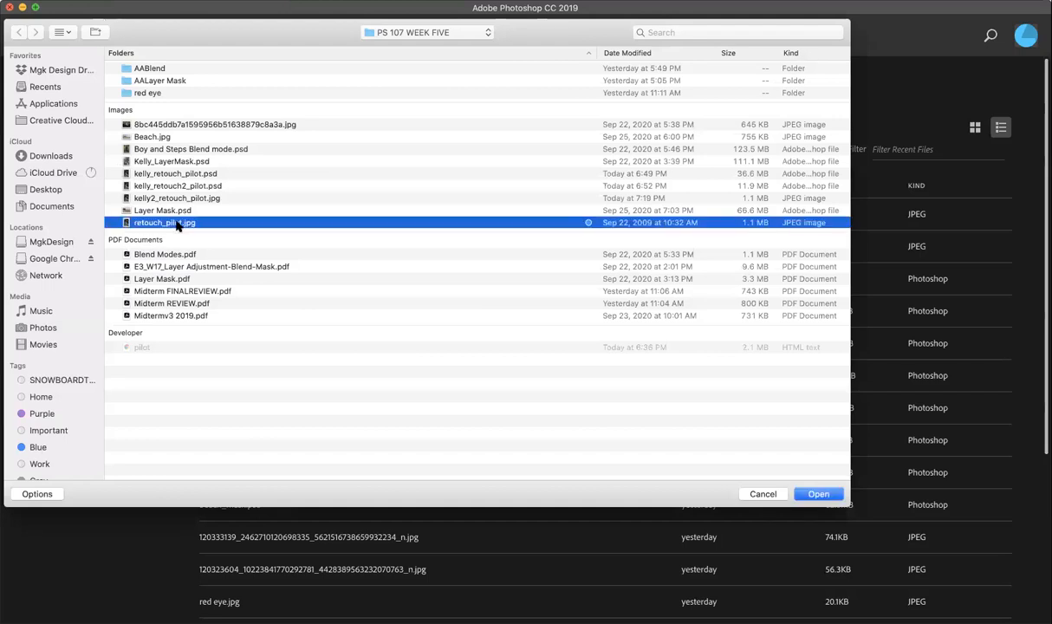
double_click(175, 223)
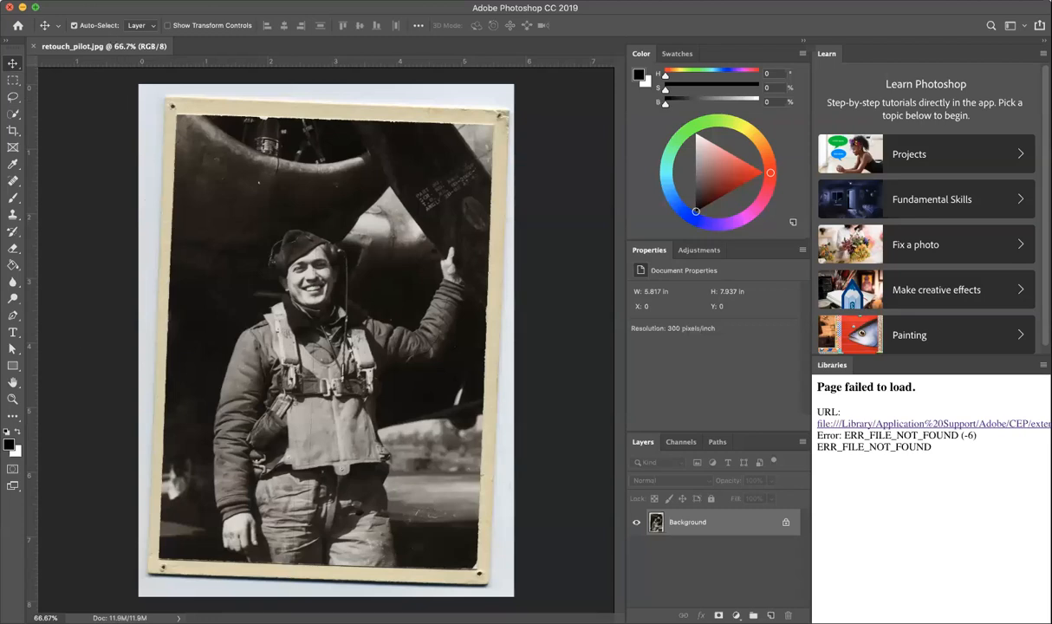
Save the photo in Photoshop format as kellyretouch_pilot.psd in the PS 107 WEEK FIVE folder.
left_click(91, 0)
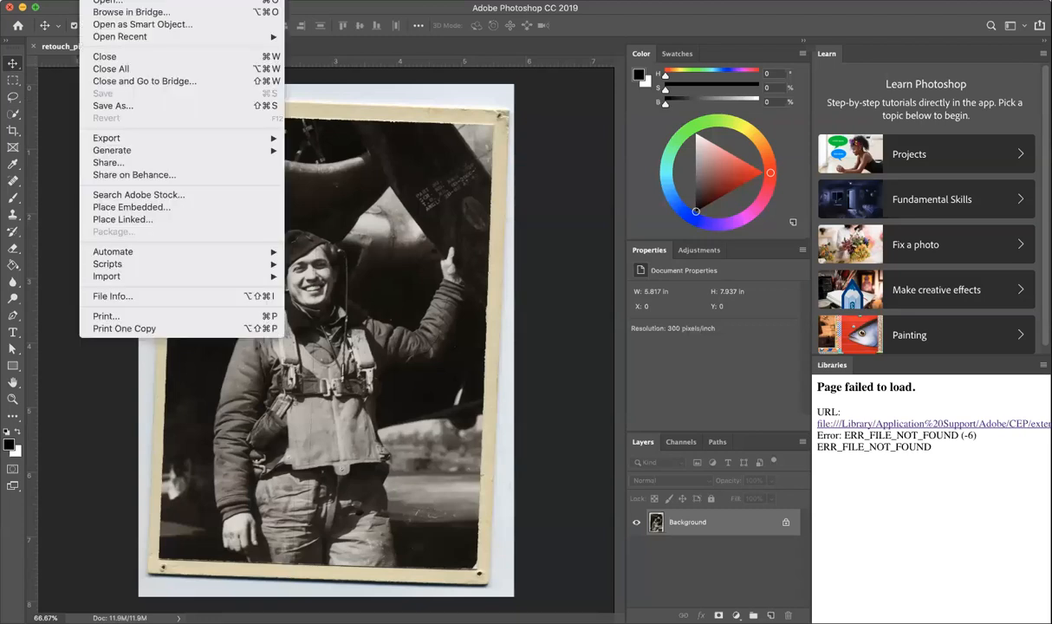
left_click(112, 105)
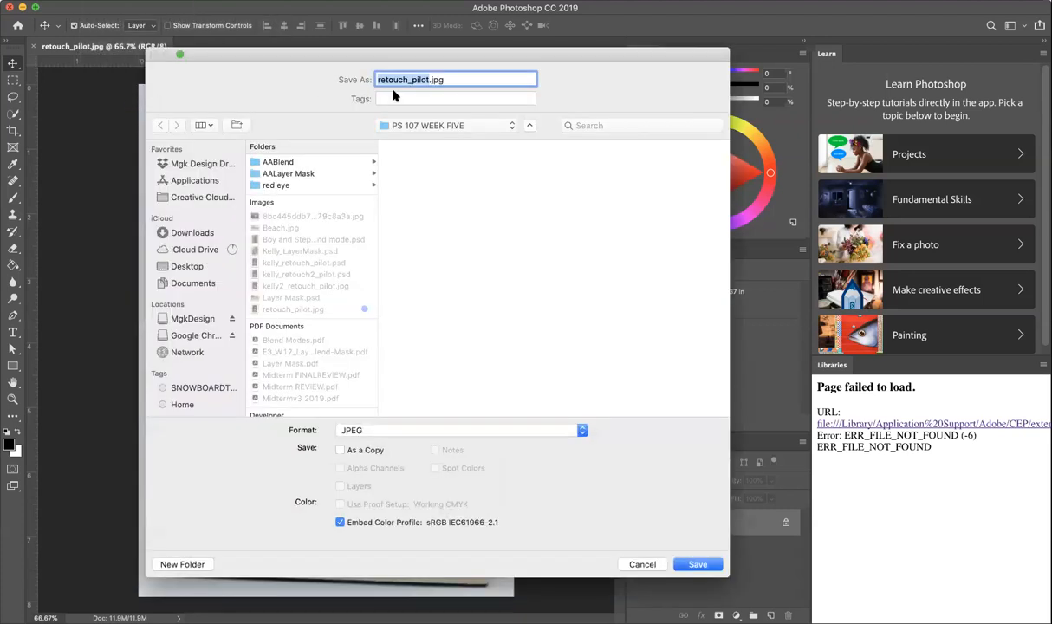
left_click(377, 80)
type("kelly")
left_click(582, 430)
left_click(571, 351)
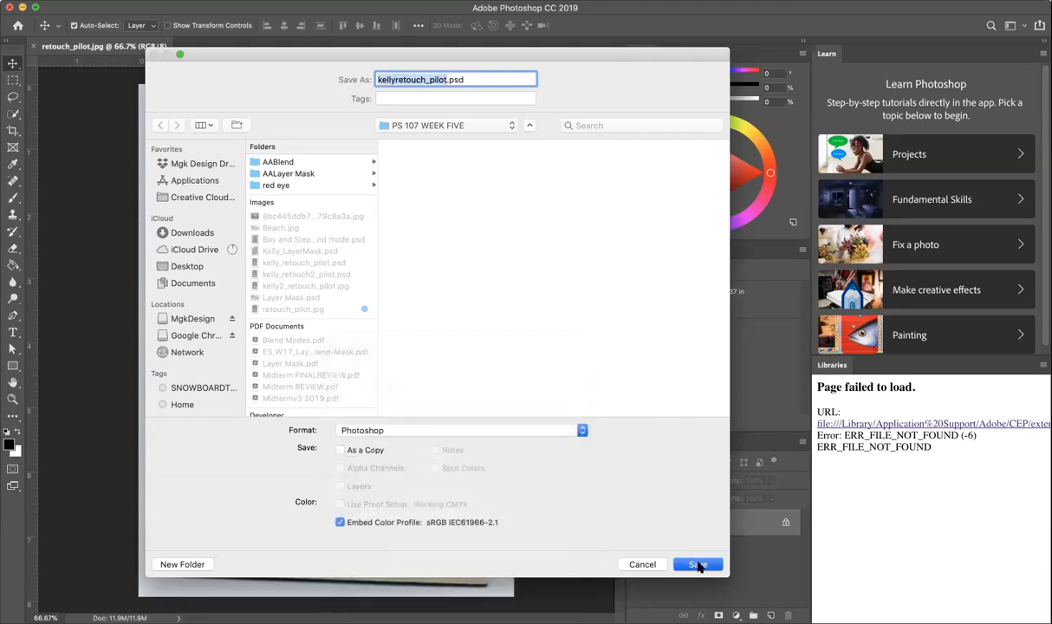
left_click(699, 565)
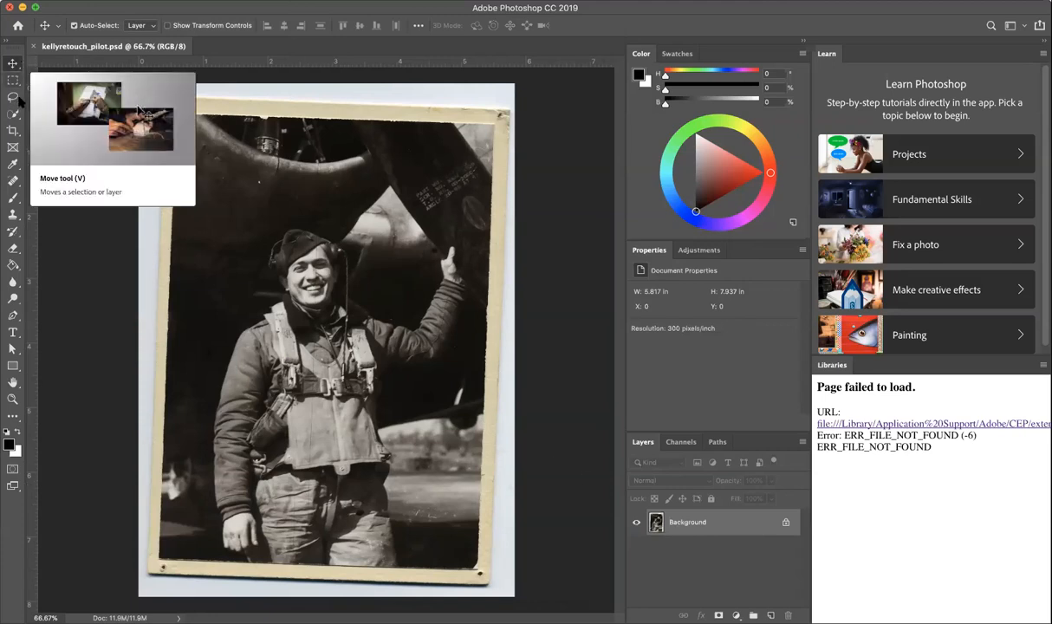
left_click(16, 181)
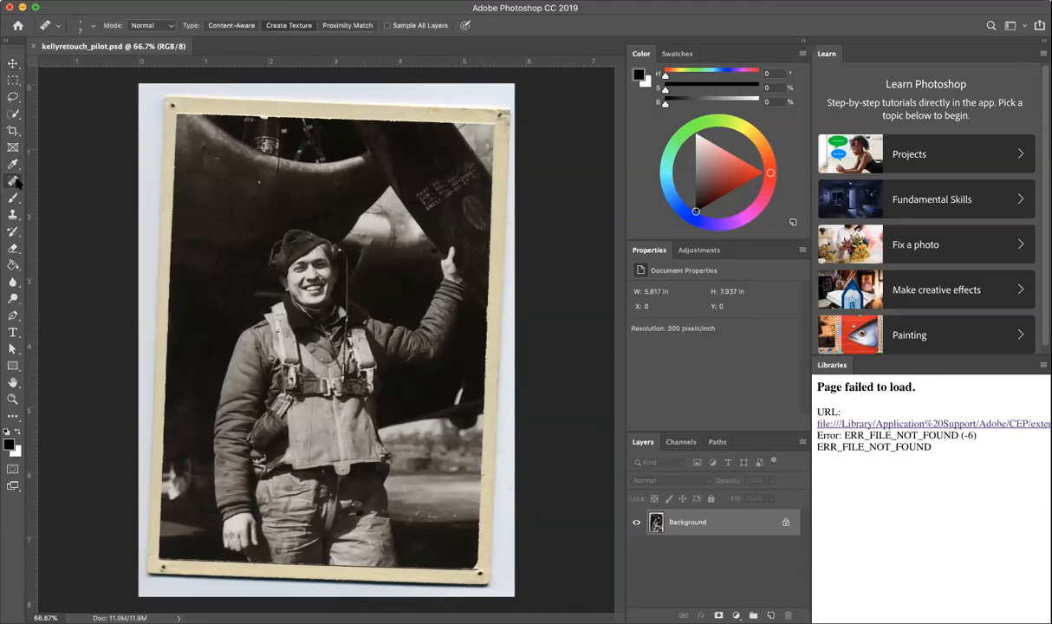
left_click(16, 181)
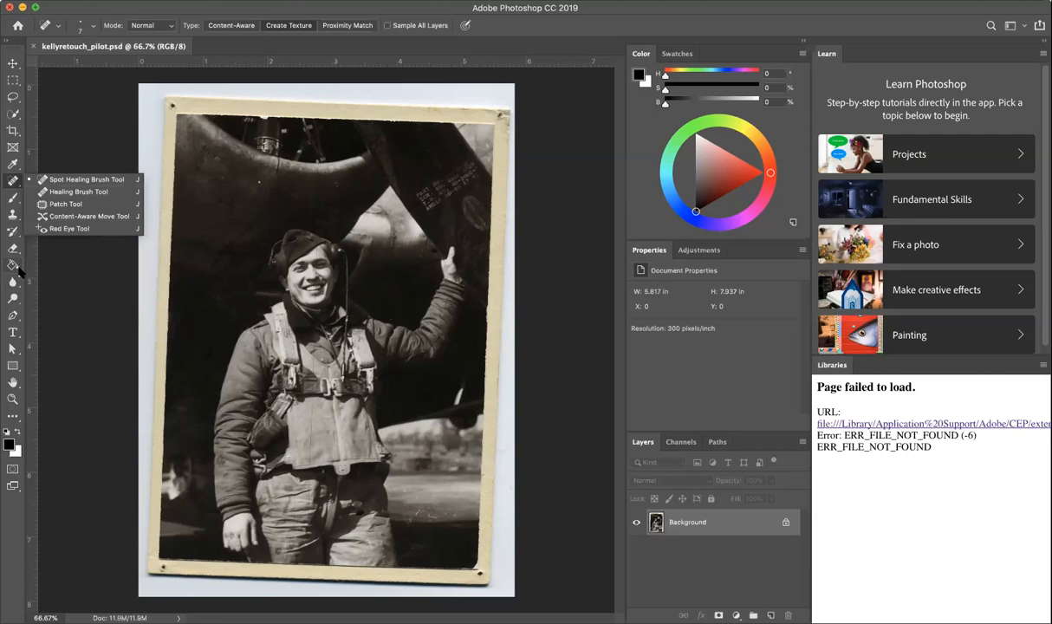
left_click(13, 218)
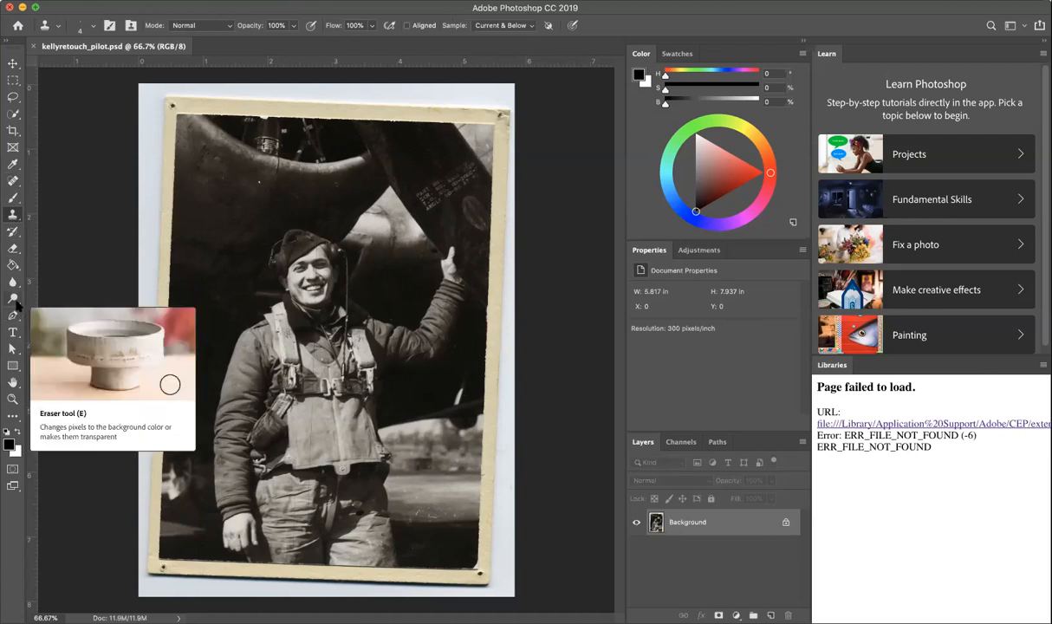
left_click(15, 301)
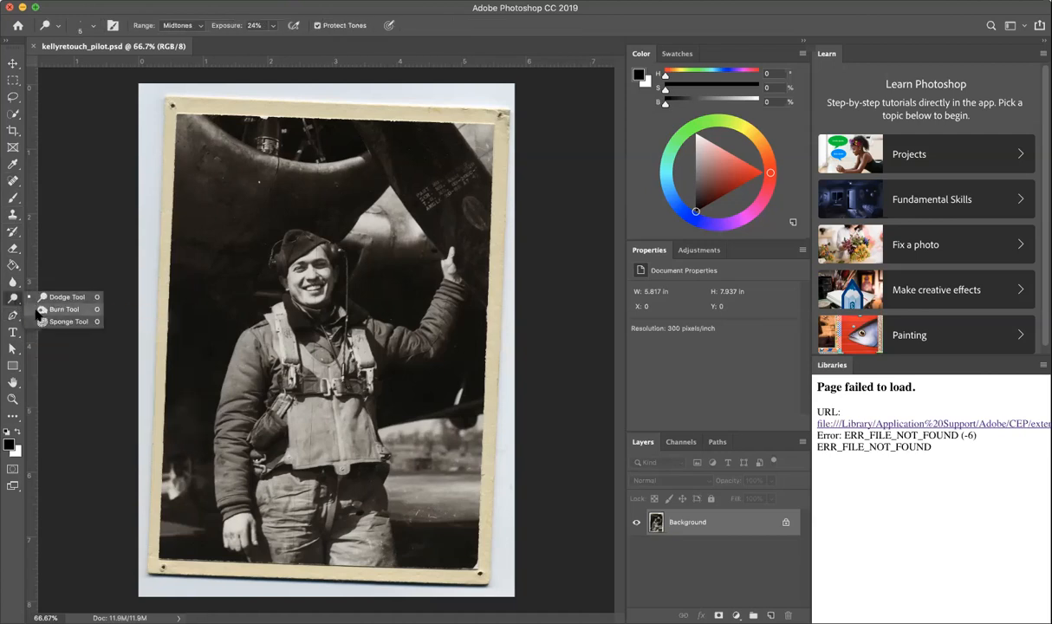
left_click(37, 310)
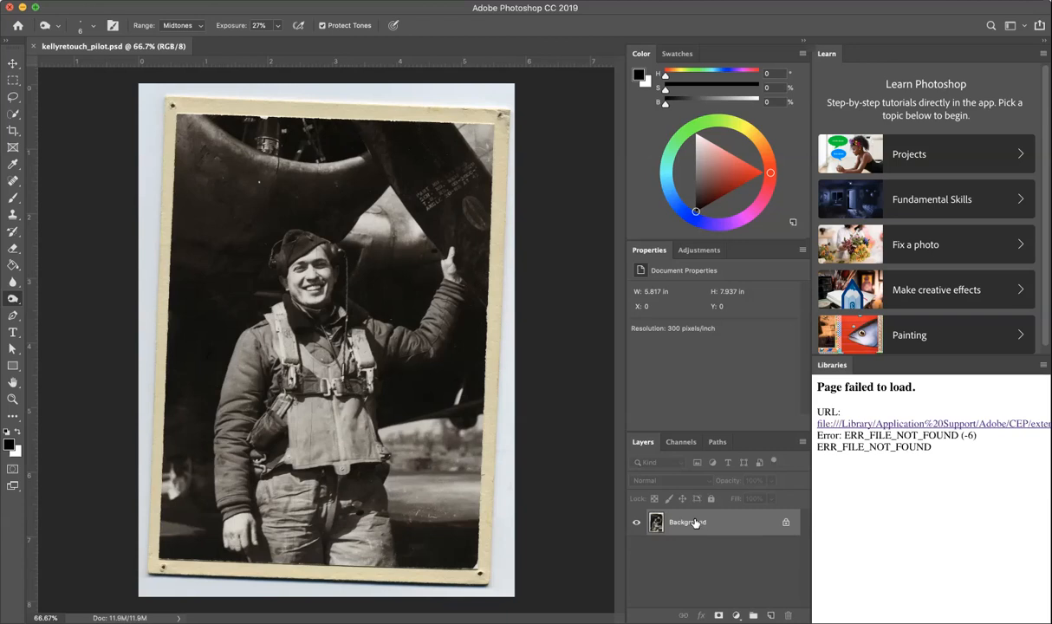
Convert the locked Background into a regular layer named "original".
double_click(702, 521)
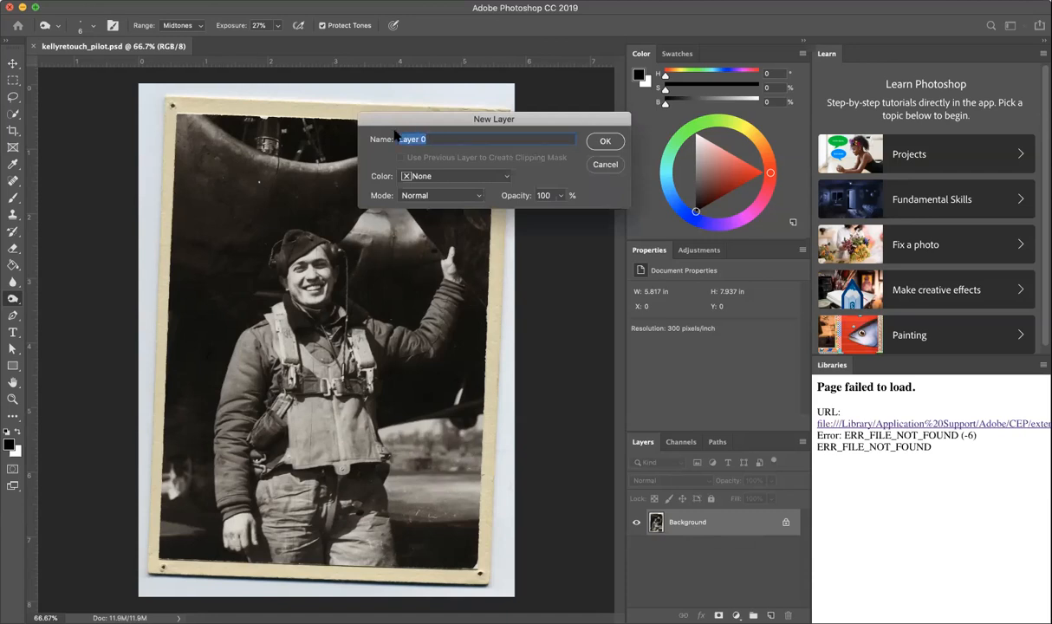
type("original")
left_click(605, 141)
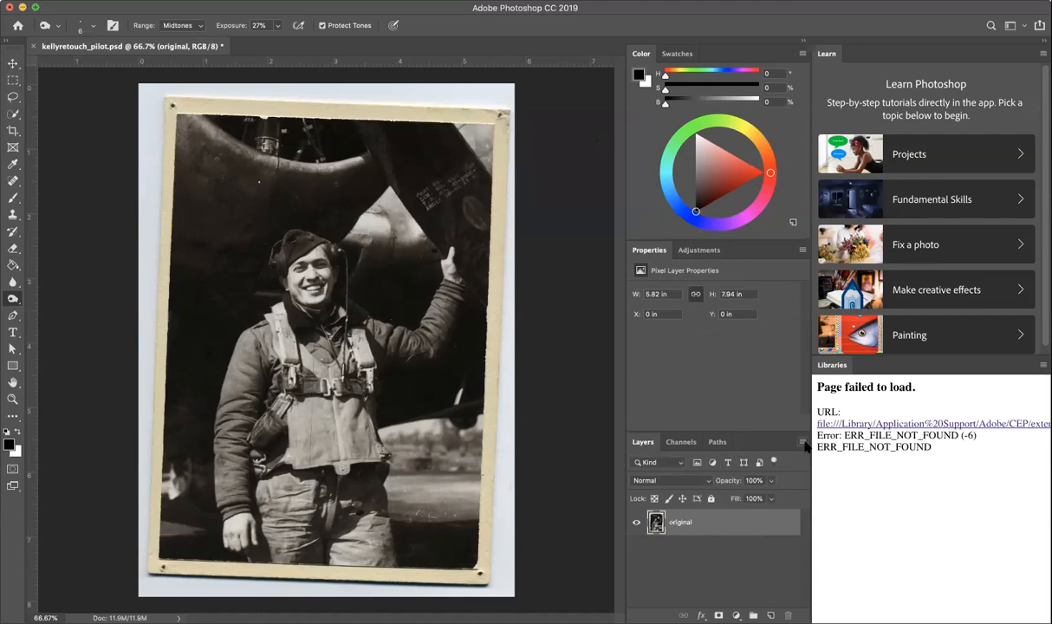
Duplicate the "original" layer and rename the copy "workinglayer".
left_click(802, 442)
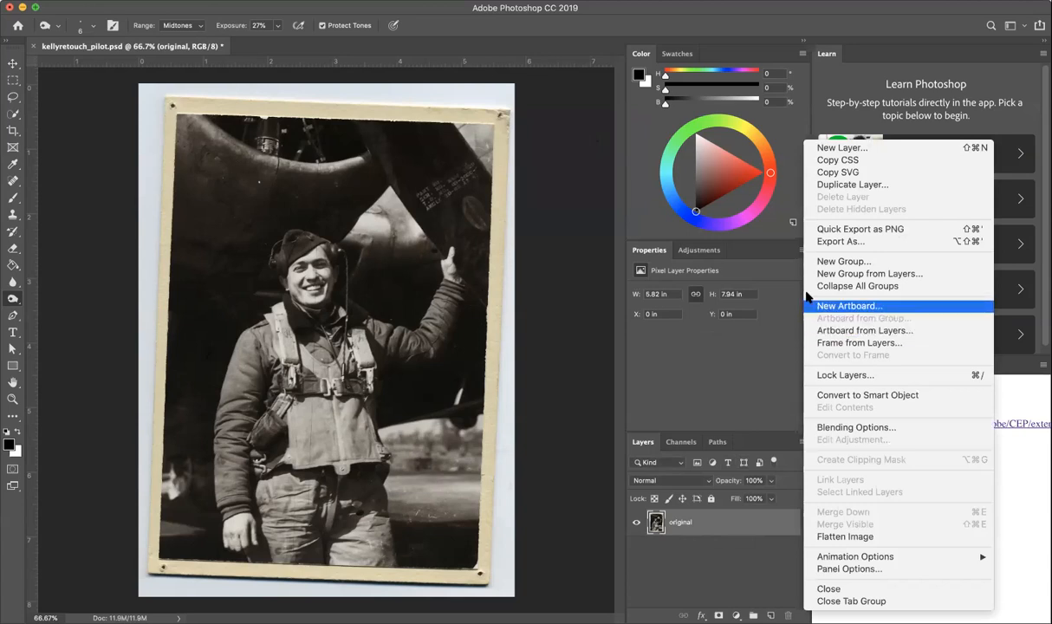
left_click(815, 185)
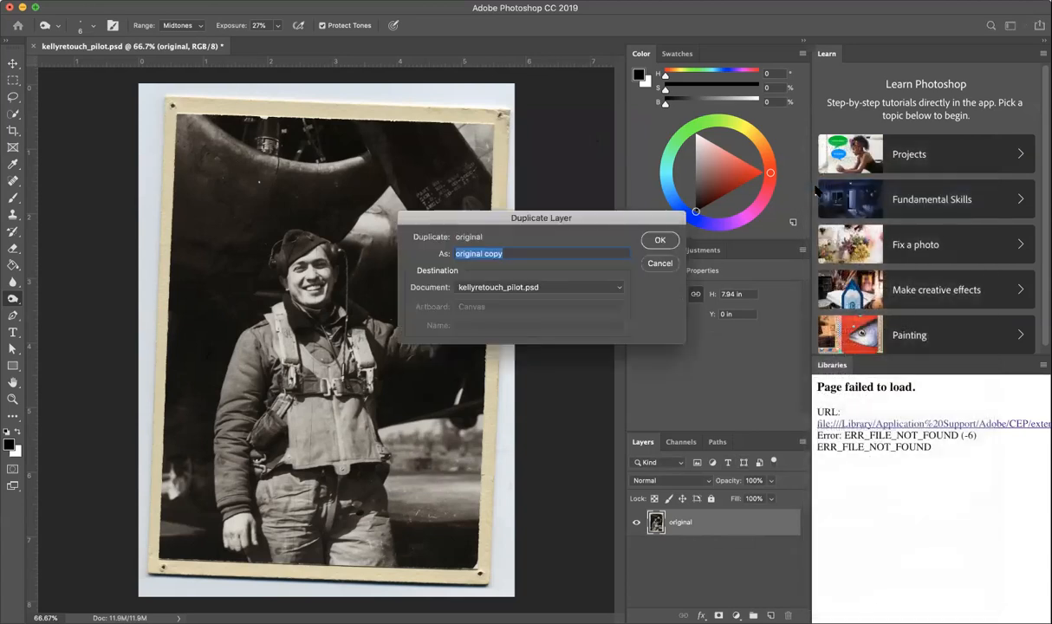
left_click(660, 240)
double_click(690, 521)
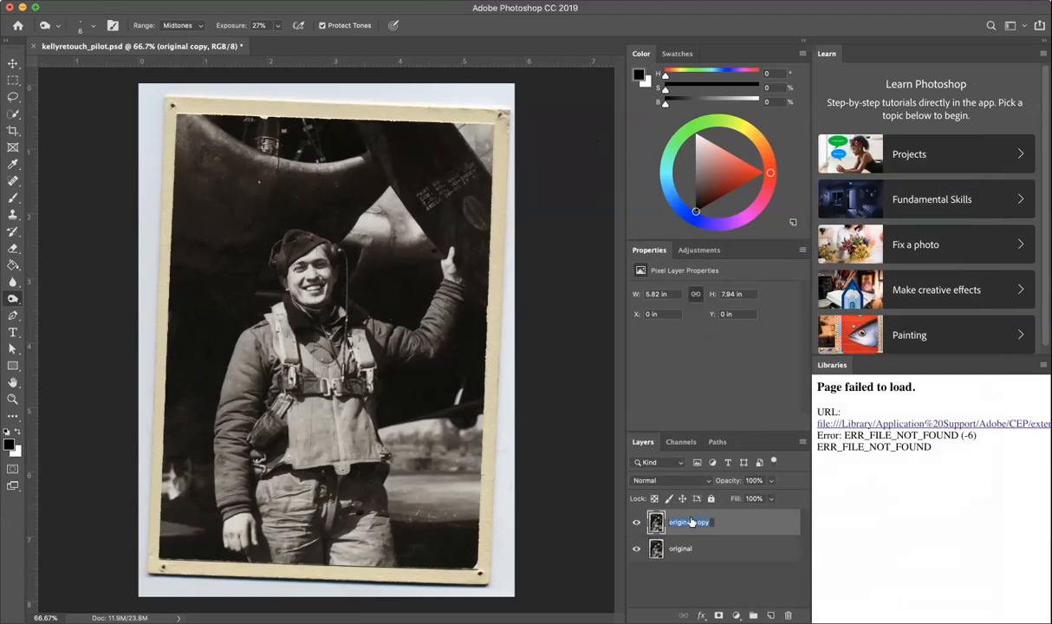
type("workinglayer")
key("Return")
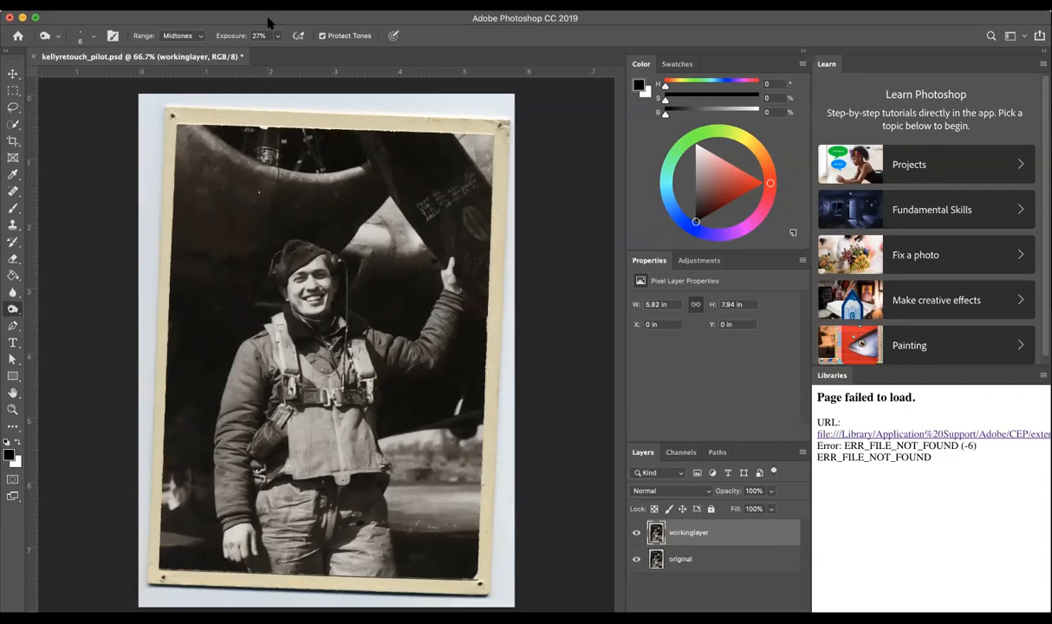
Show the rulers and place a horizontal guide just above the upper edge of the photo's cream border.
key("super+r")
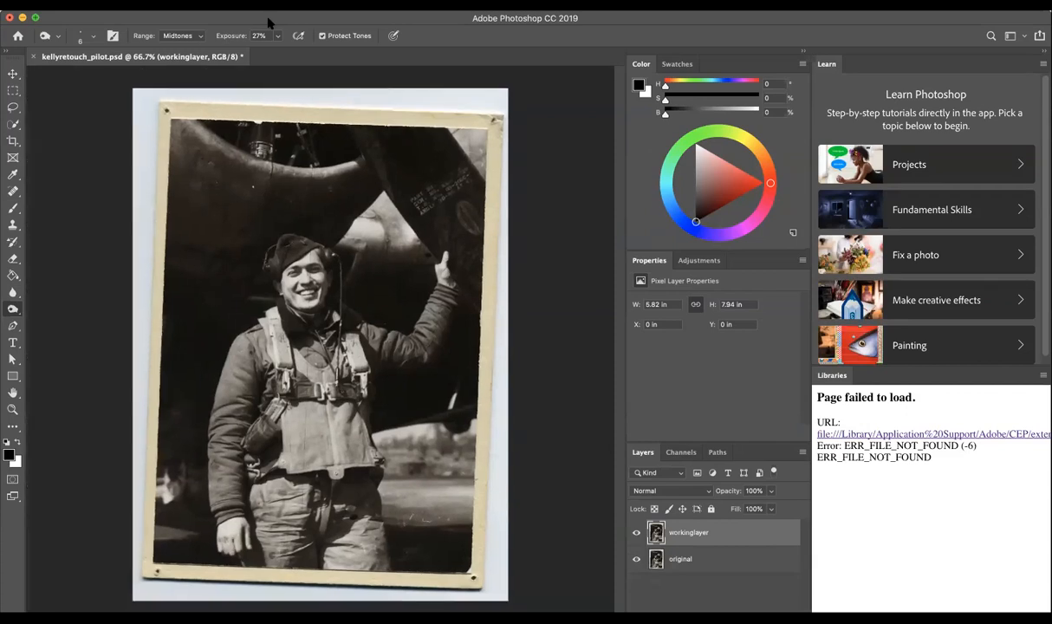
key("super+r")
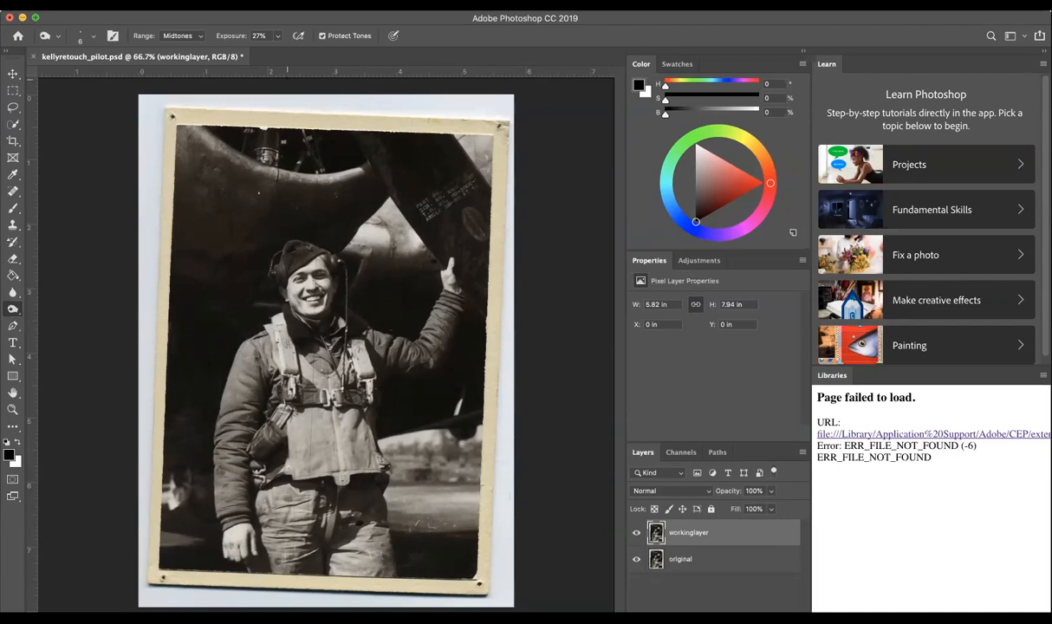
left_click_drag(282, 77, 278, 107)
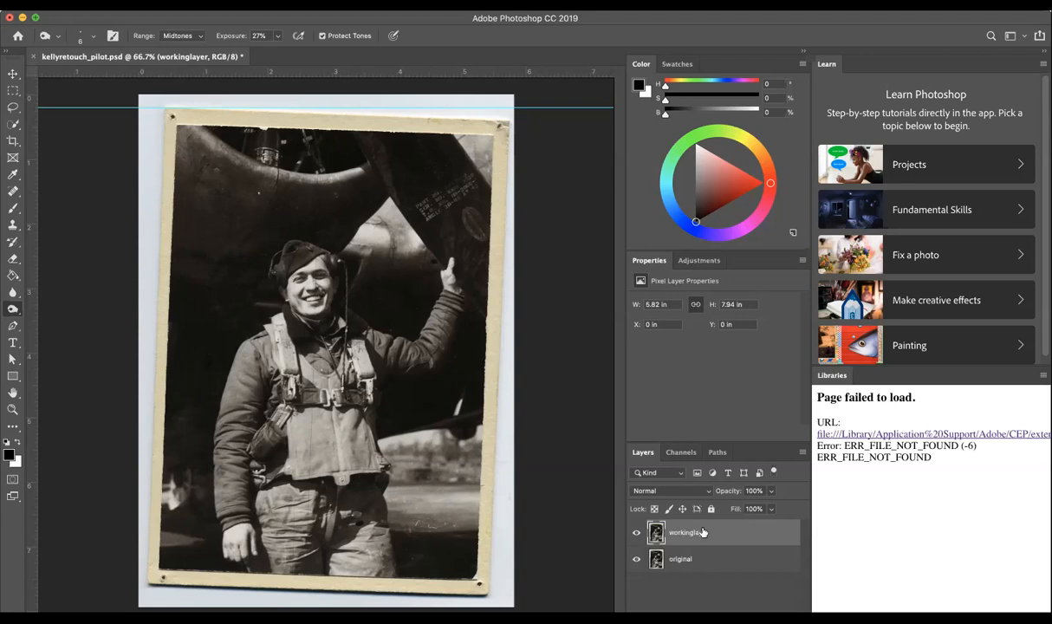
Free-transform "workinglayer", rotating it about -2.3° so the photo's upper border lines up with the guide.
key("ctrl+t")
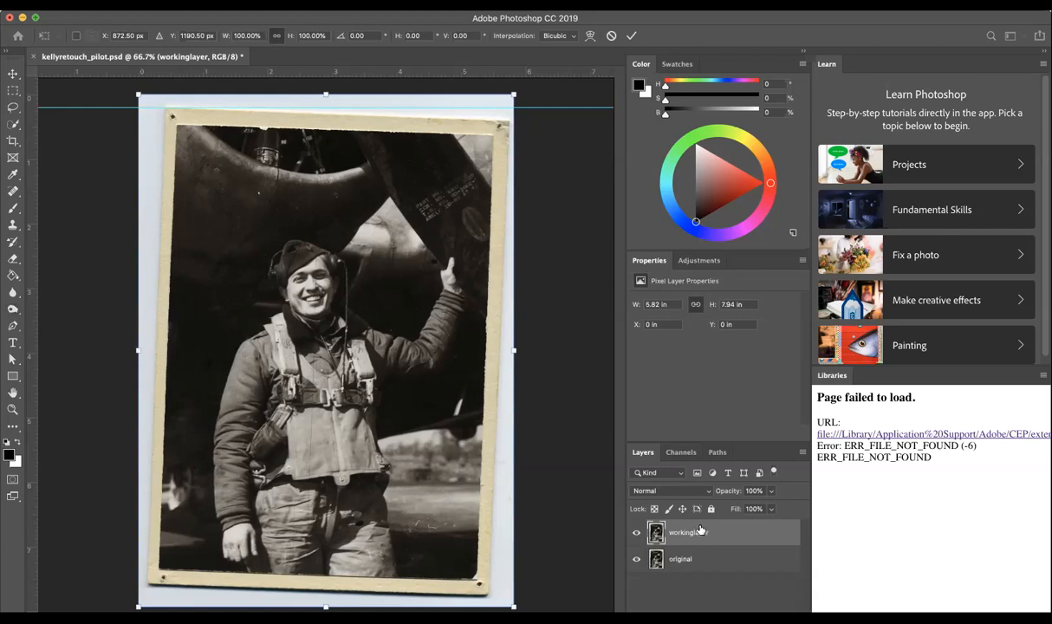
key("ctrl+minus")
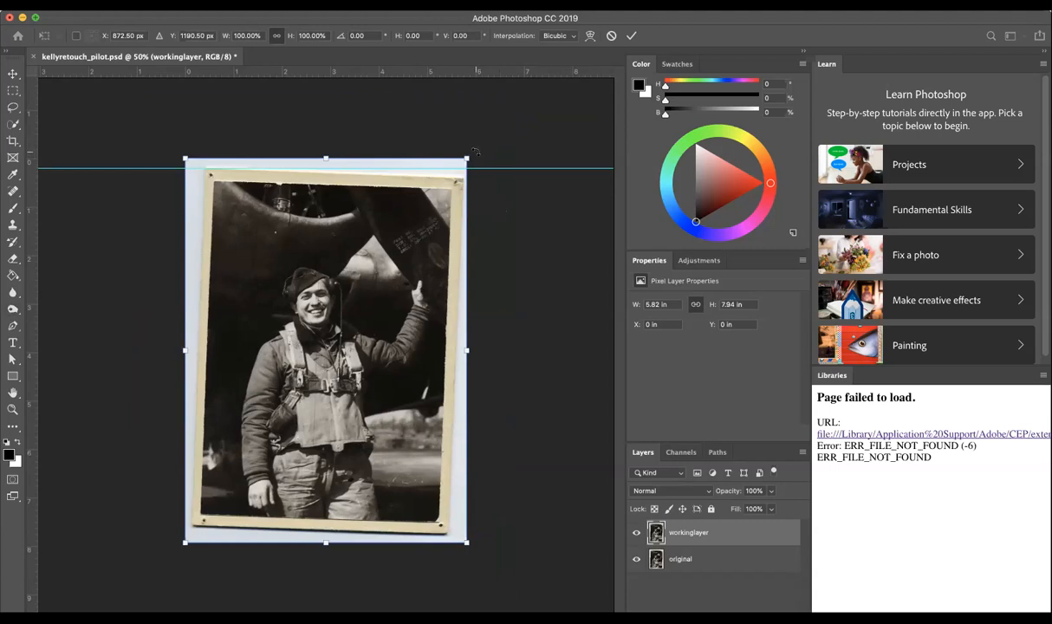
left_click_drag(475, 150, 467, 144)
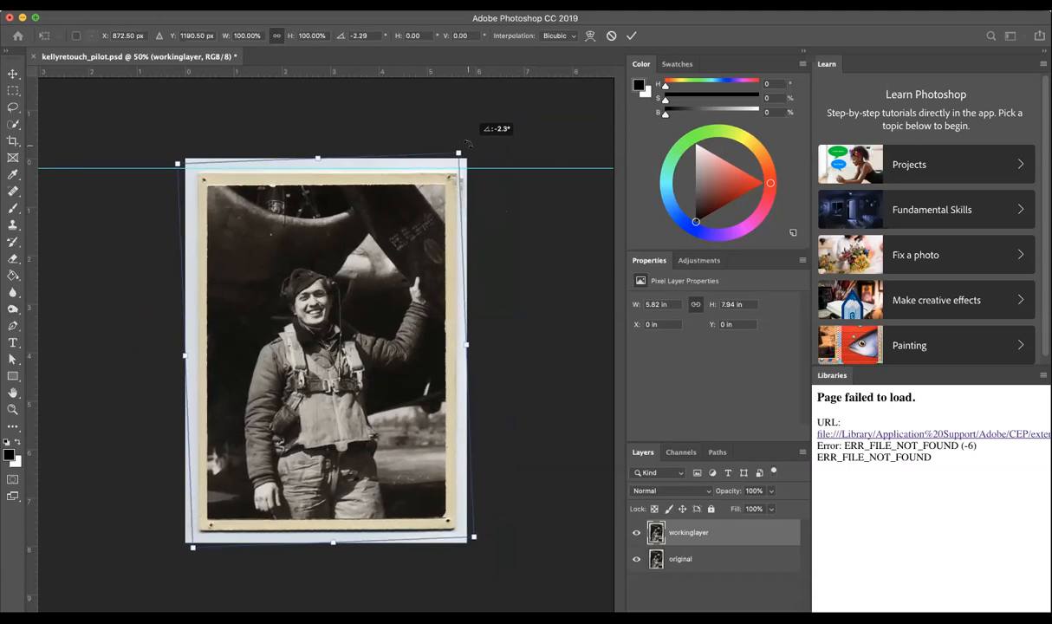
left_click_drag(467, 144, 467, 144)
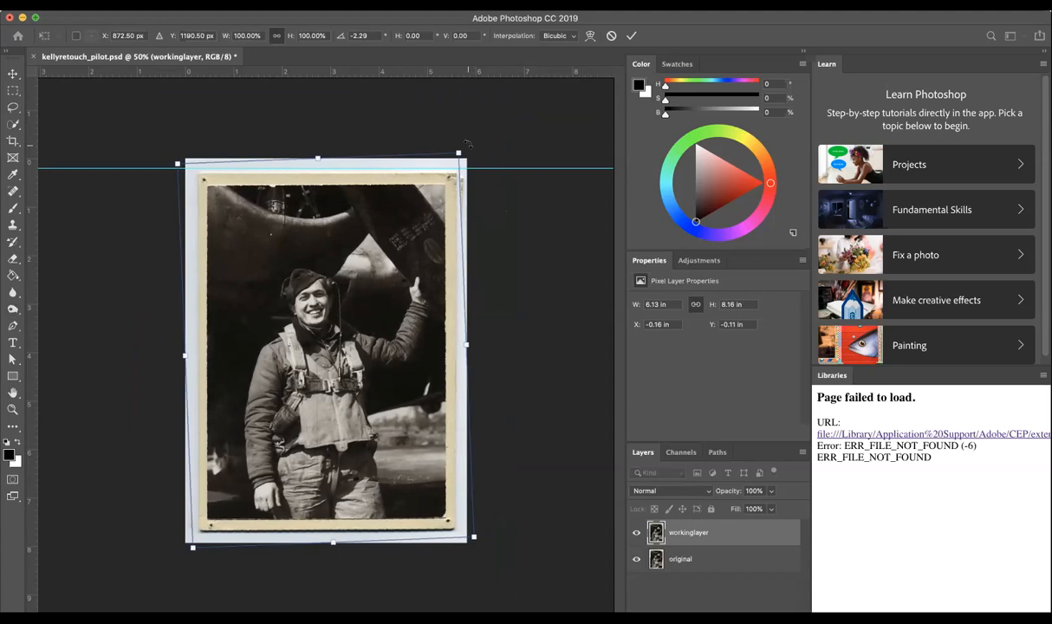
left_click(631, 37)
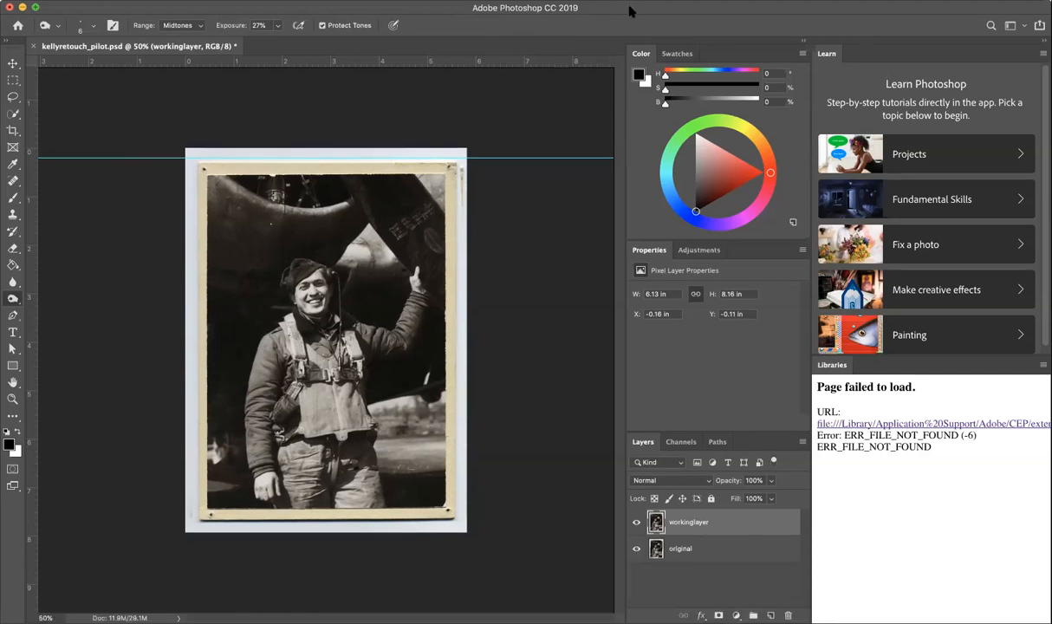
Examine the straightened photo at up to 200% magnification, from the pilot's face to the upper border, for damage that needs retouching.
key("super+plus")
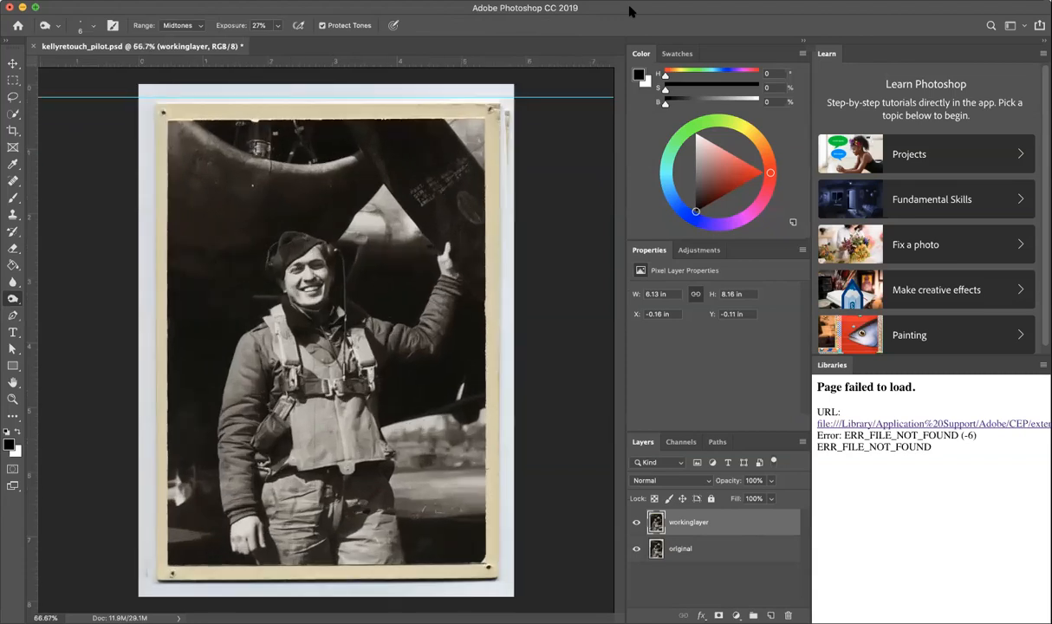
key("super+plus")
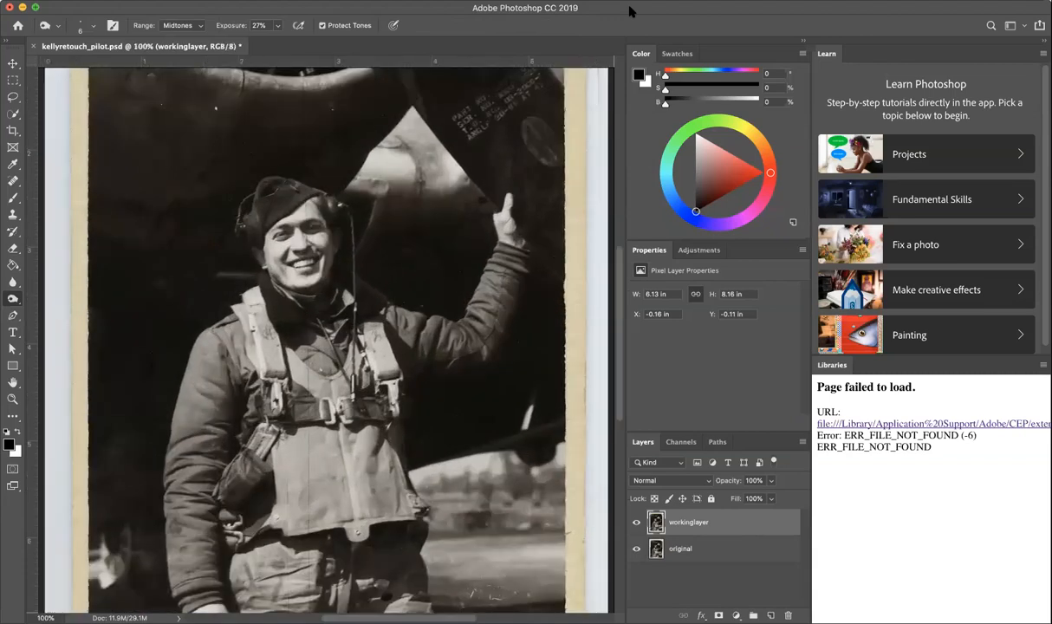
key("super+minus")
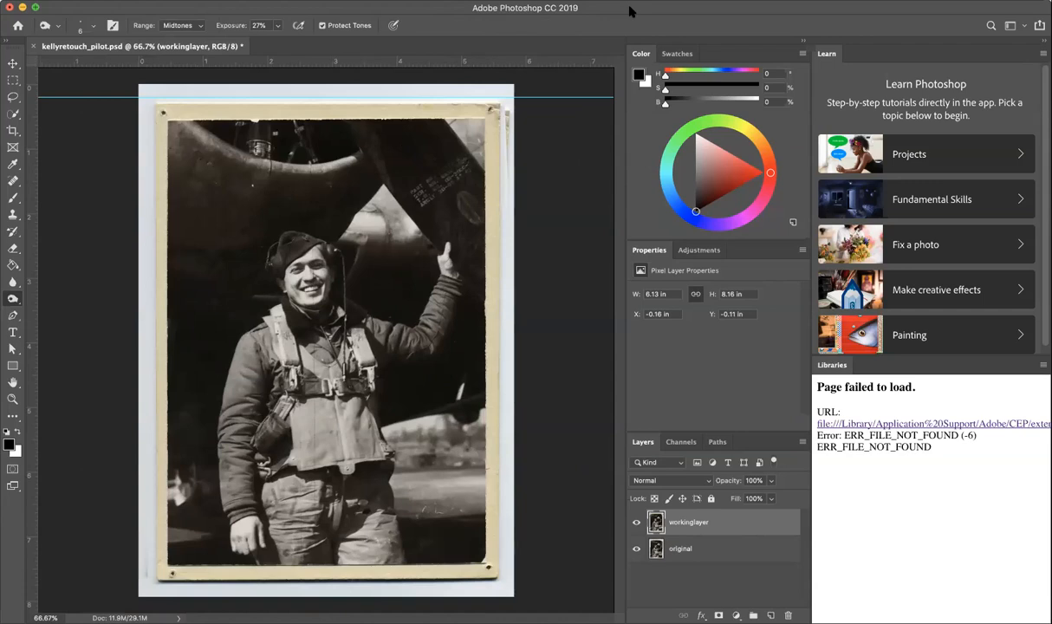
key("super+plus")
key("super+plus")
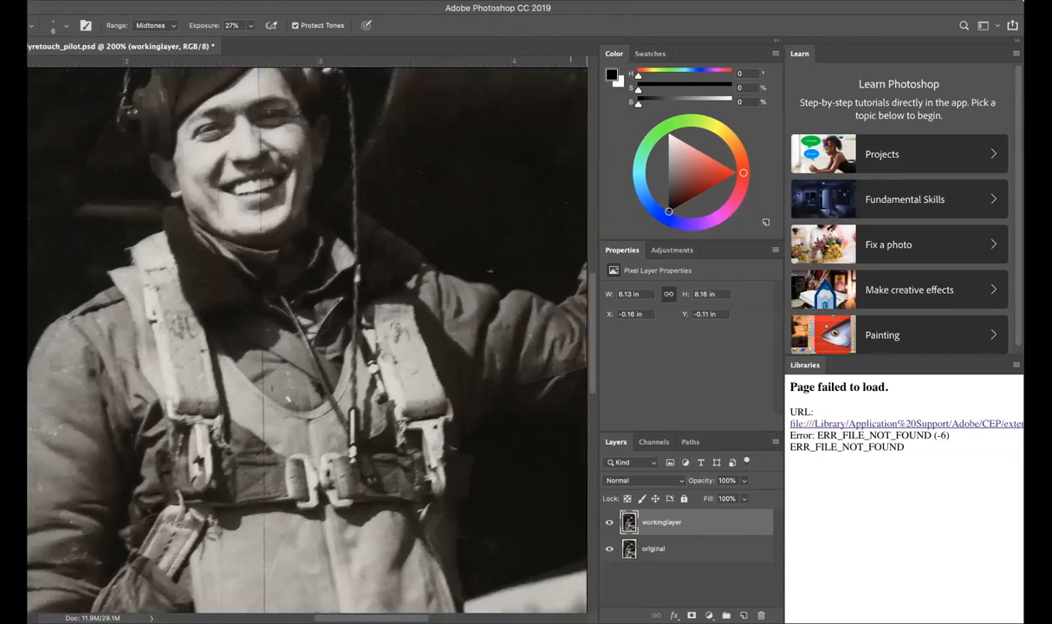
scroll(576, 277, "up", 6)
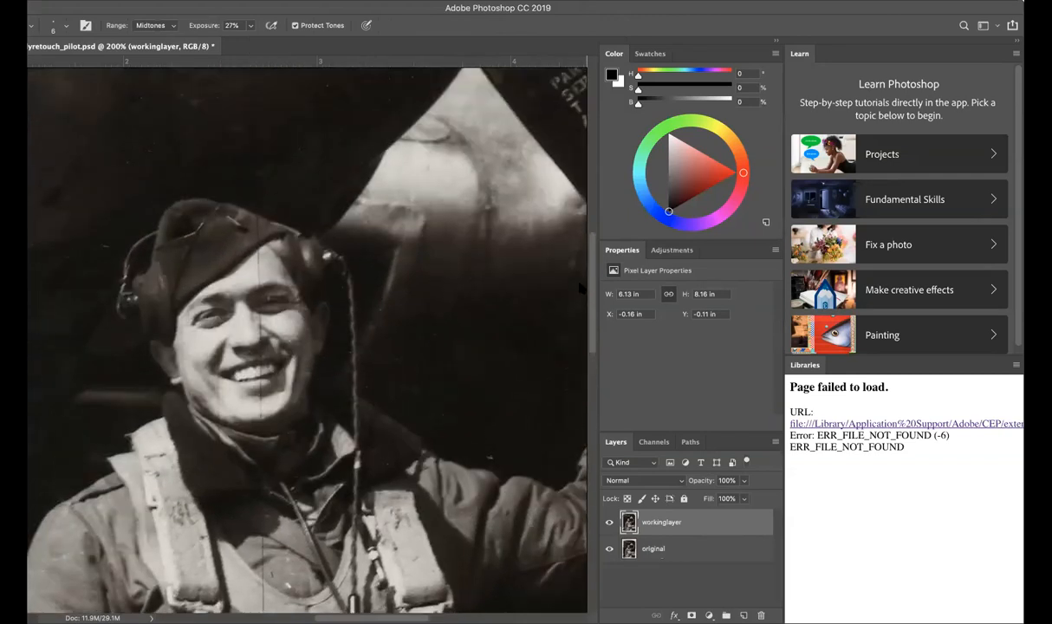
scroll(573, 265, "up", 6)
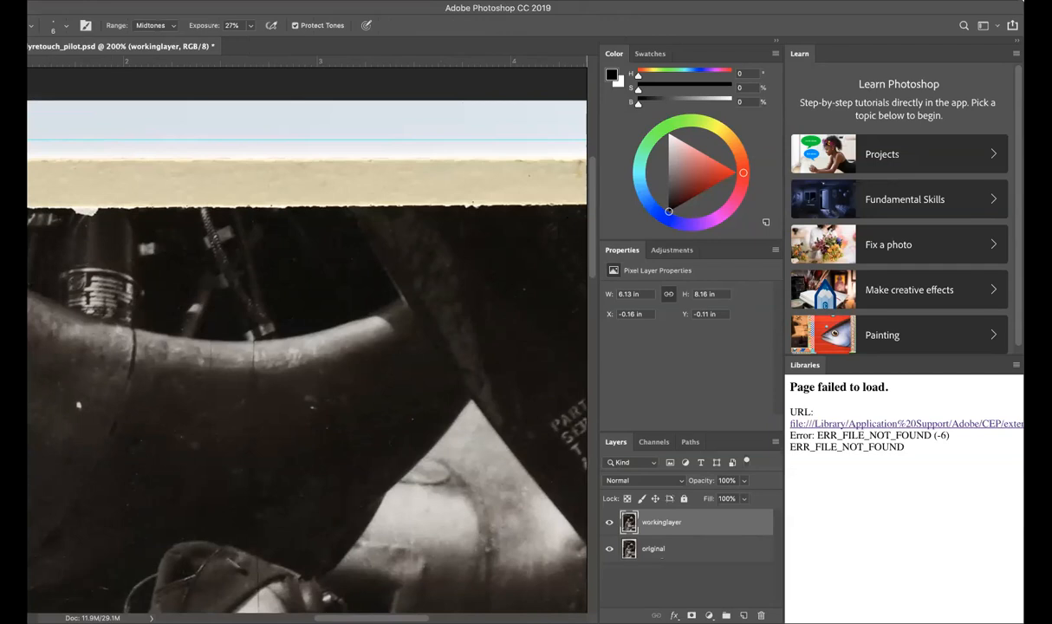
left_click_drag(661, 9, 726, 9)
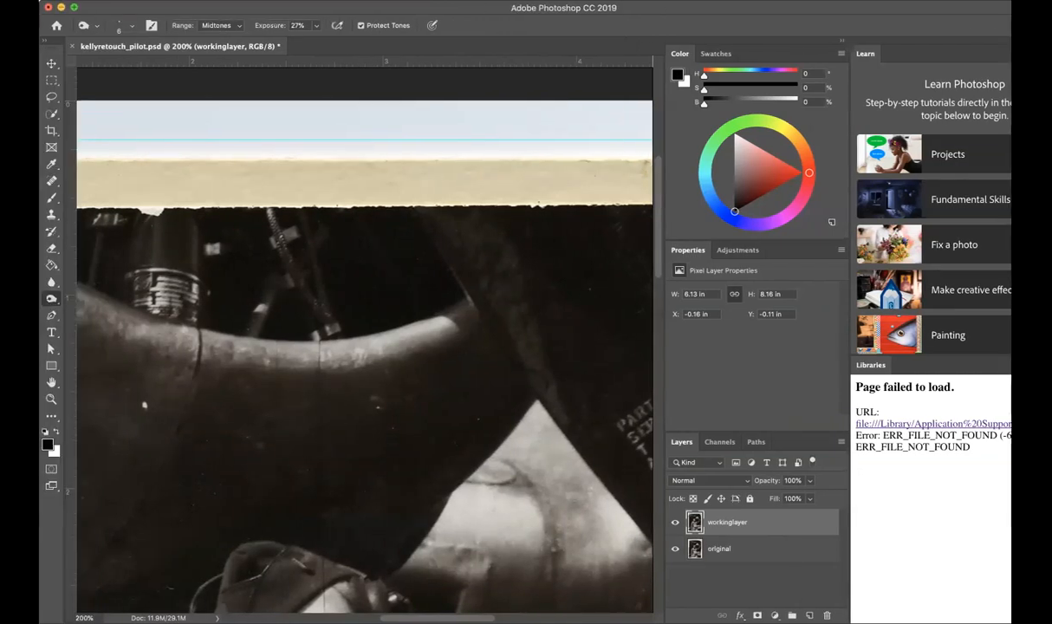
key("super+minus")
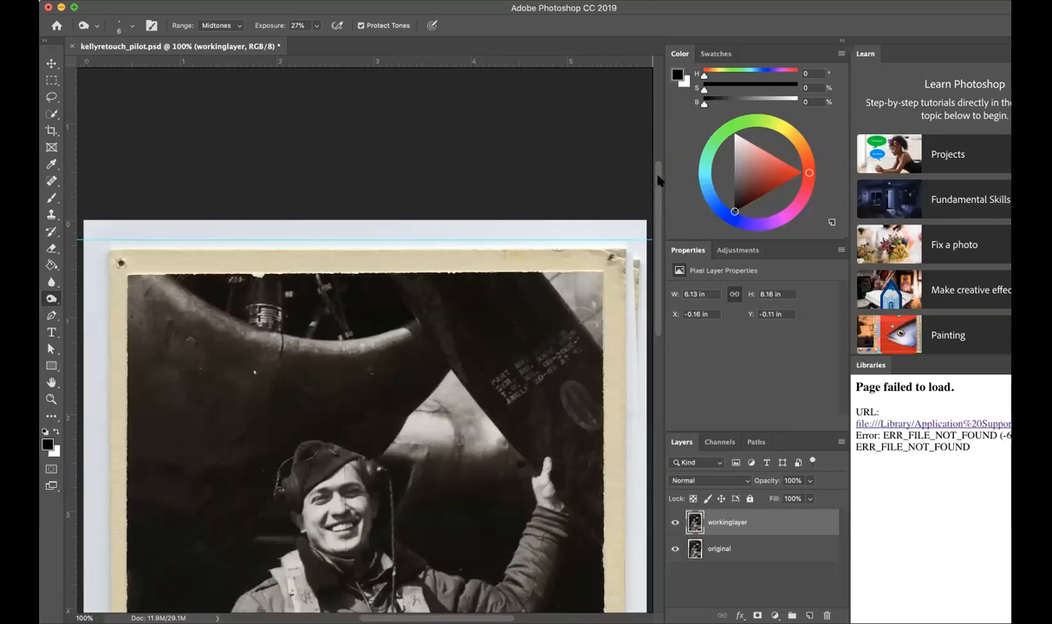
Remove the white speck on the dark aircraft surface above the pilot's head with the Spot Healing Brush.
left_click_drag(656, 201, 684, 345)
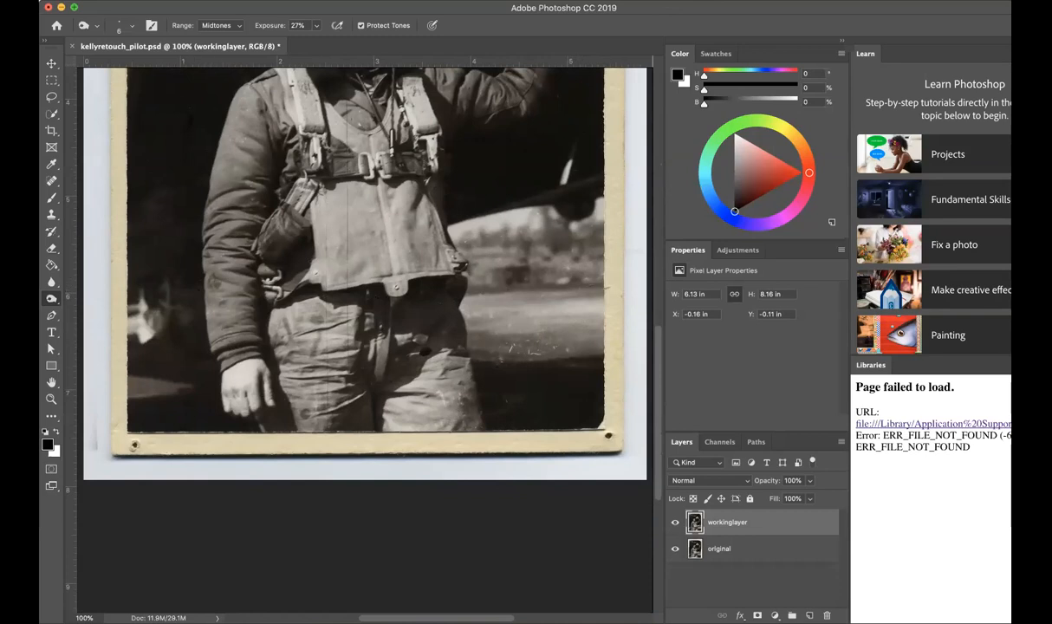
scroll(657, 395, "up", 10)
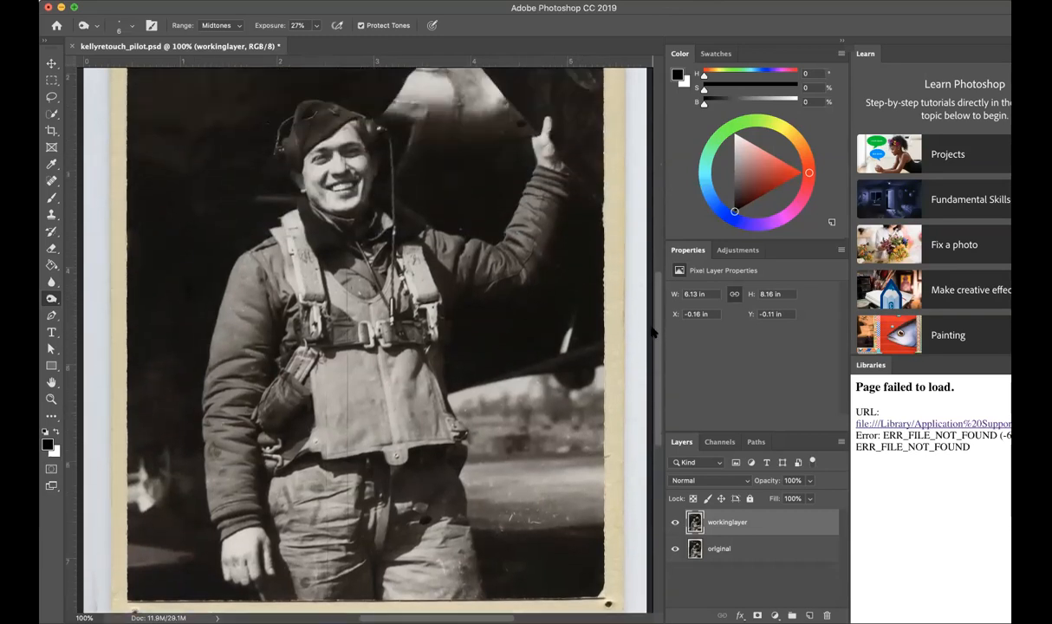
scroll(651, 325, "up", 1)
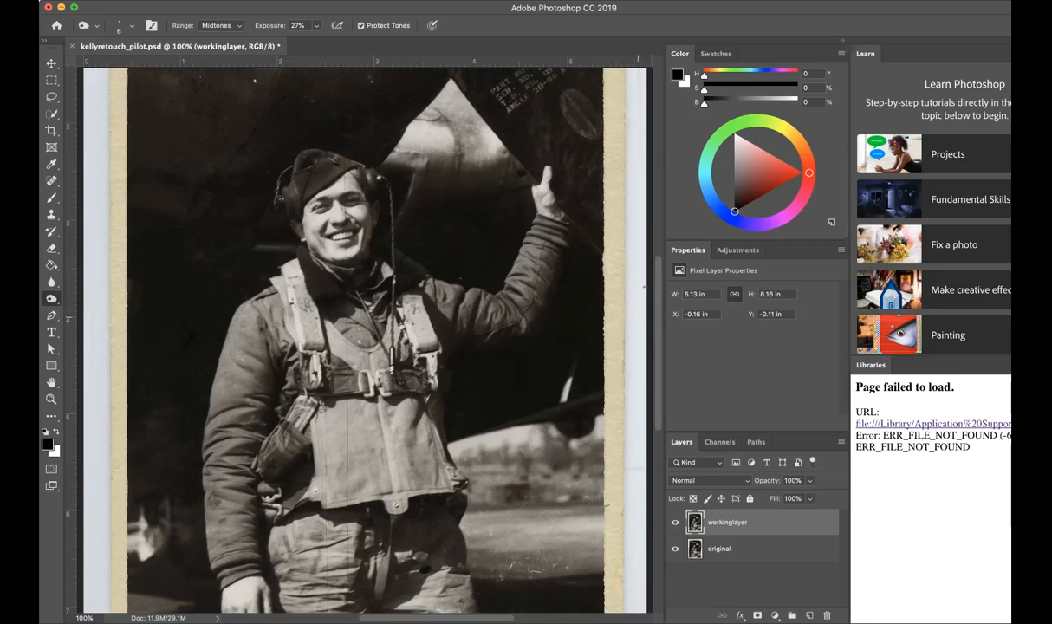
left_click_drag(657, 282, 659, 250)
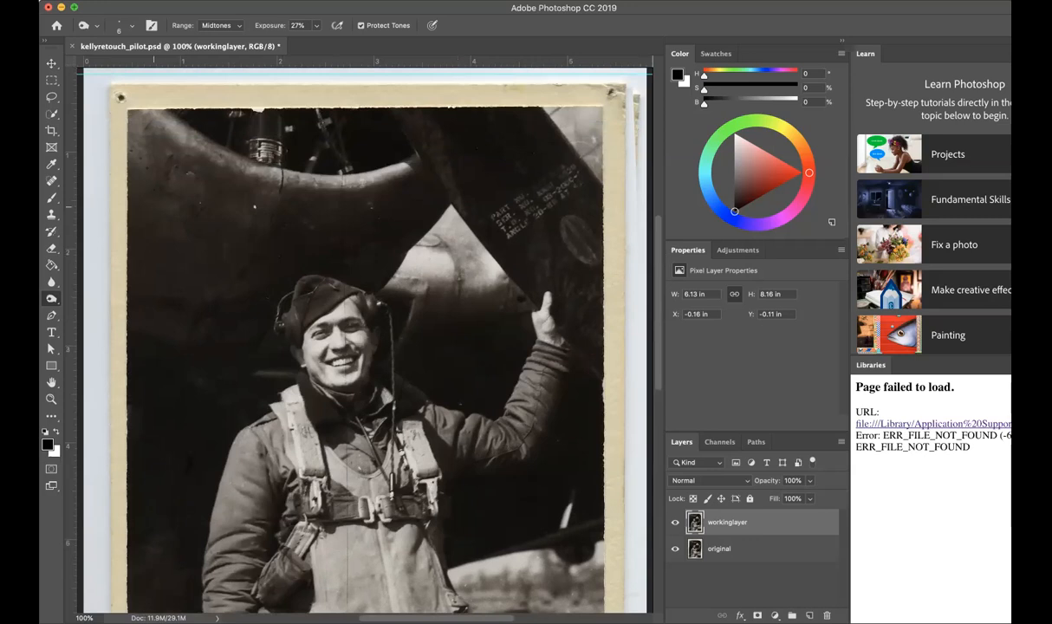
left_click(53, 181)
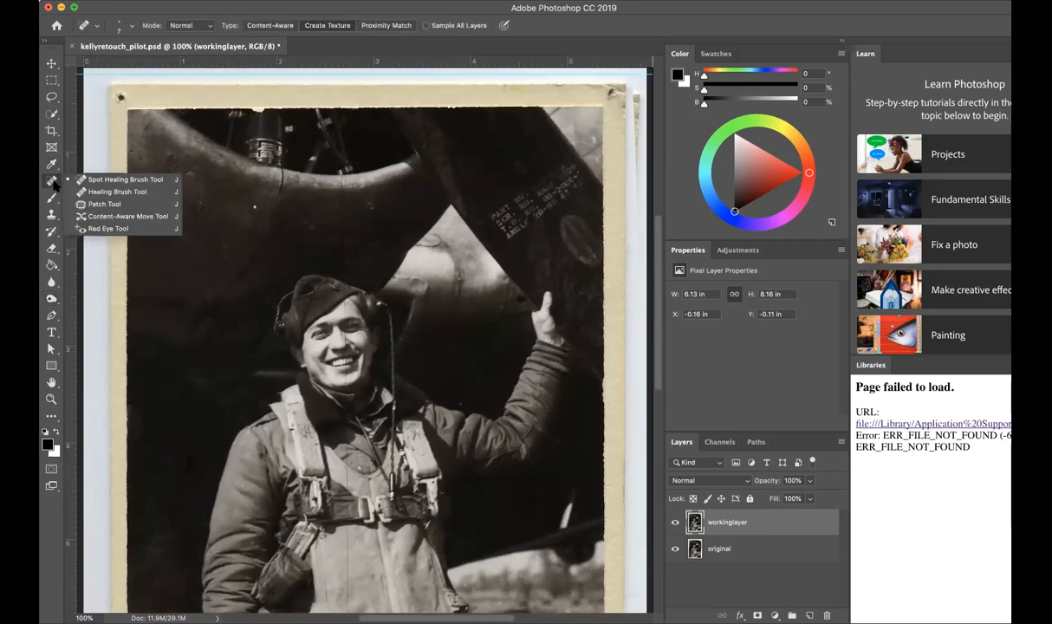
left_click(88, 179)
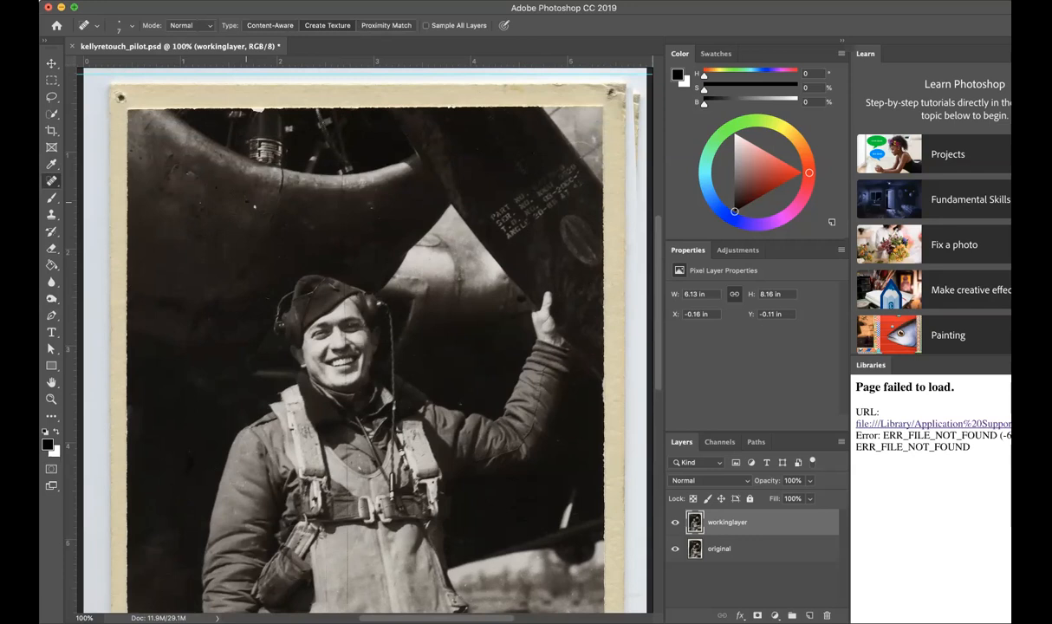
key("bracketright")
key("bracketright")
key("bracketright")
key("bracketleft")
left_click(253, 208)
Enlarge the healing brush to 40 and heal the pinholes in all four corners of the photo's cream border.
key("bracketright")
key("bracketright")
left_click(121, 97)
left_click(611, 93)
scroll(664, 317, "down", 5)
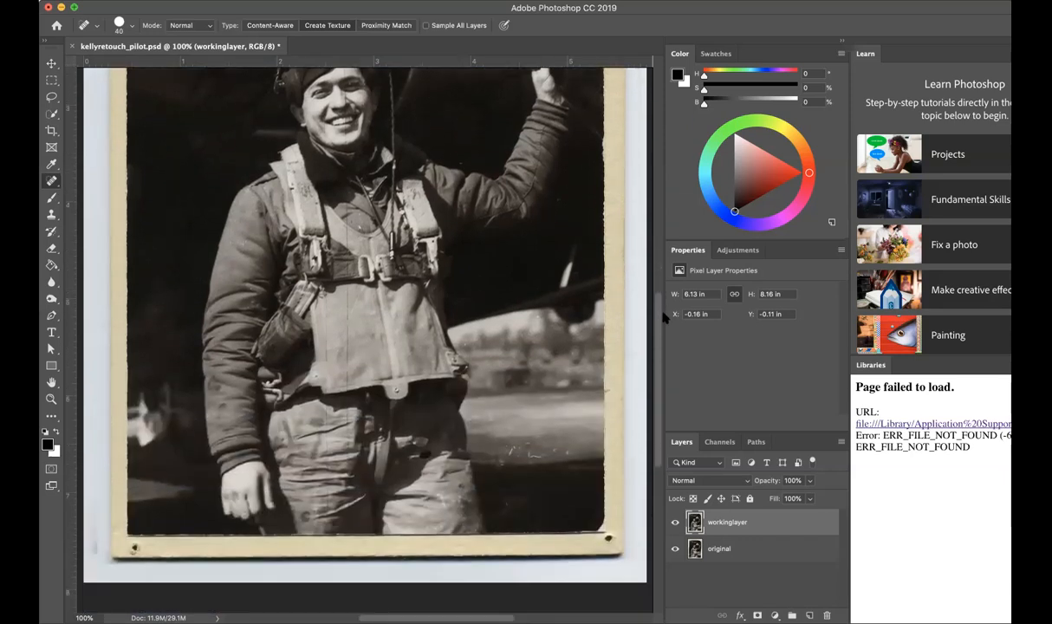
scroll(664, 317, "down", 1)
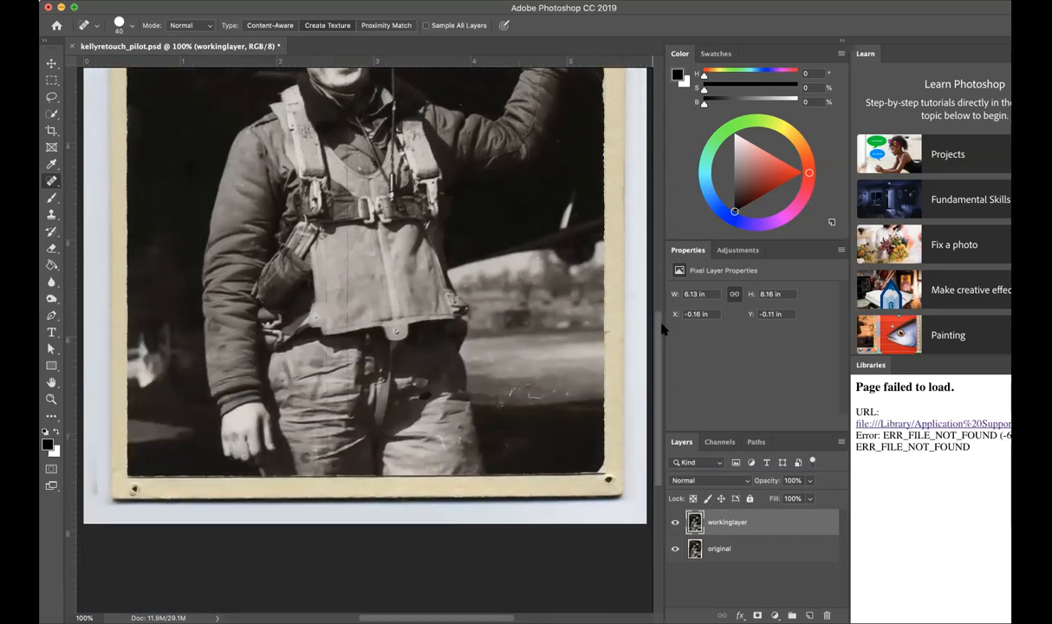
left_click(607, 479)
left_click(134, 489)
Heal the white scratches on the ground beside the pilot's legs, near the photo's lower-right corner.
scroll(645, 321, "up", 5)
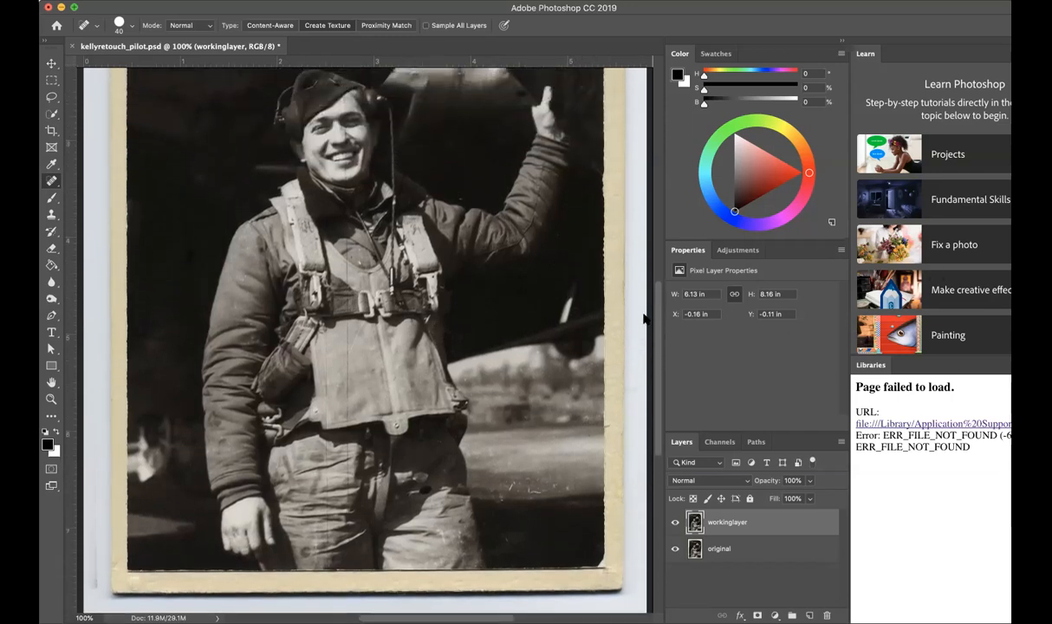
scroll(629, 292, "up", 2)
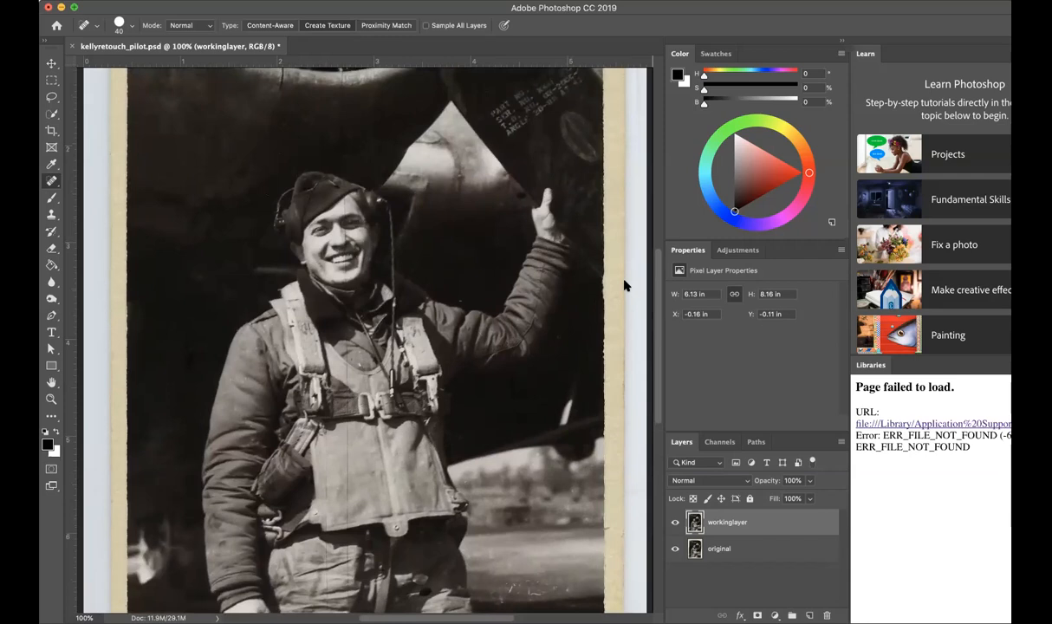
scroll(624, 285, "up", 3)
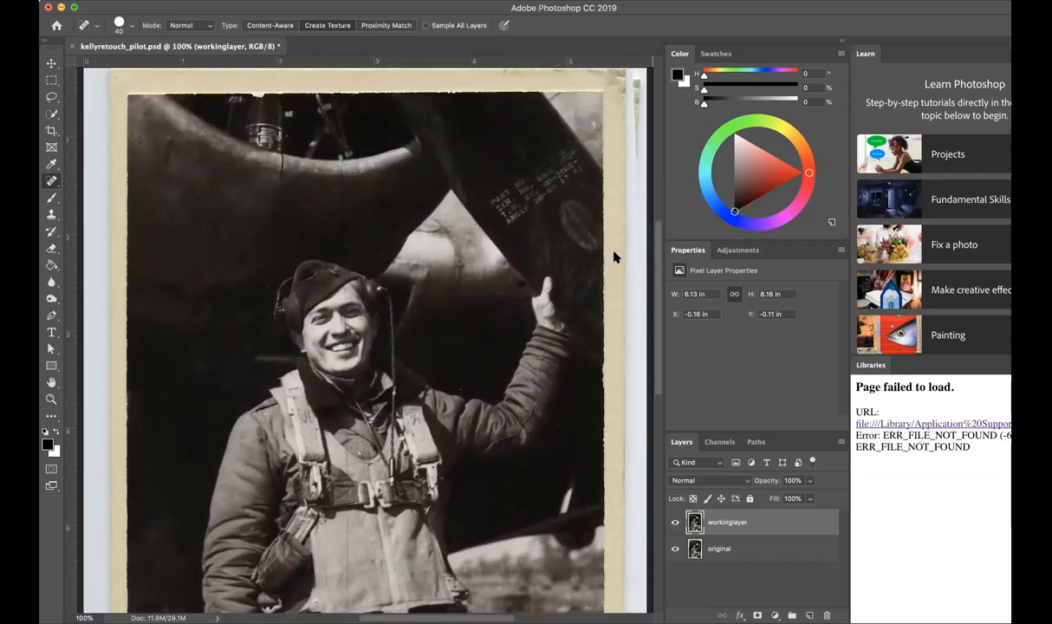
scroll(615, 265, "down", 7)
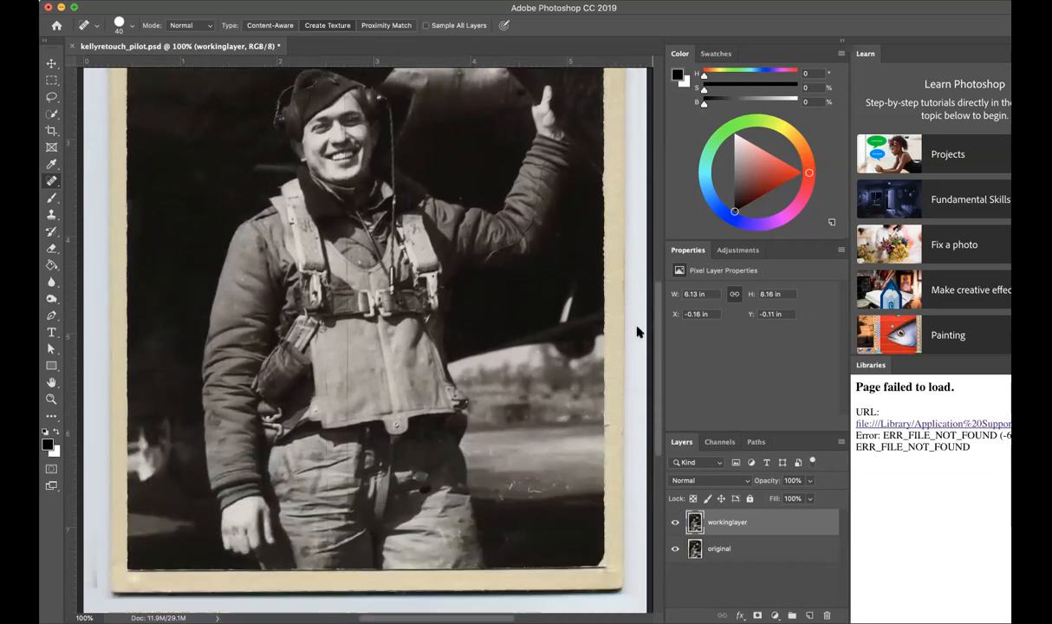
scroll(638, 332, "down", 2)
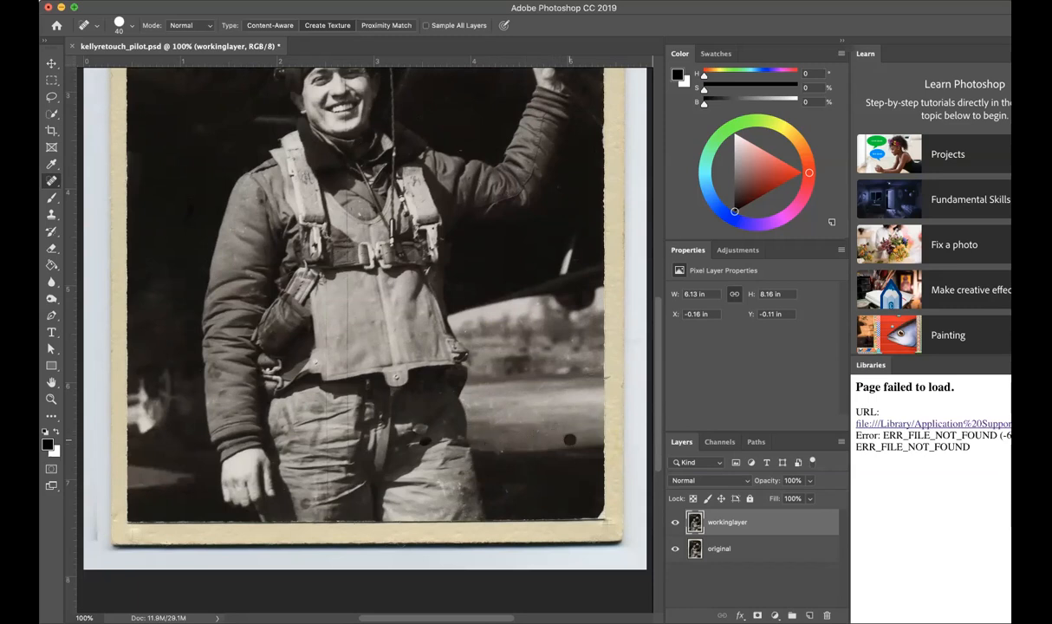
left_click_drag(511, 418, 492, 418)
Hide the "original" layer so only the straightened working copy shows.
left_click_drag(658, 382, 634, 275)
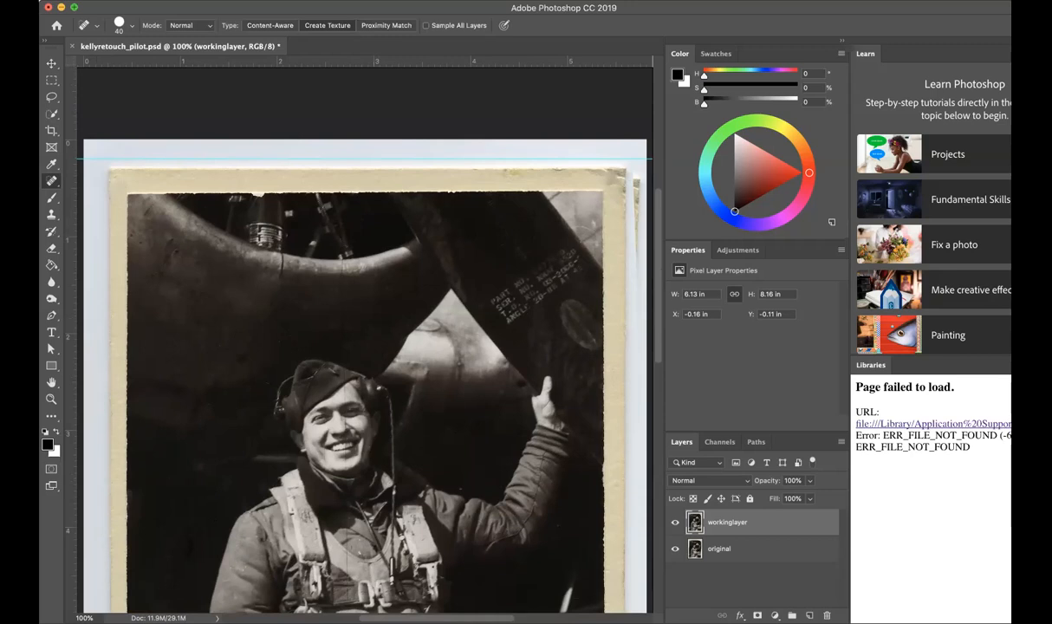
left_click(51, 215)
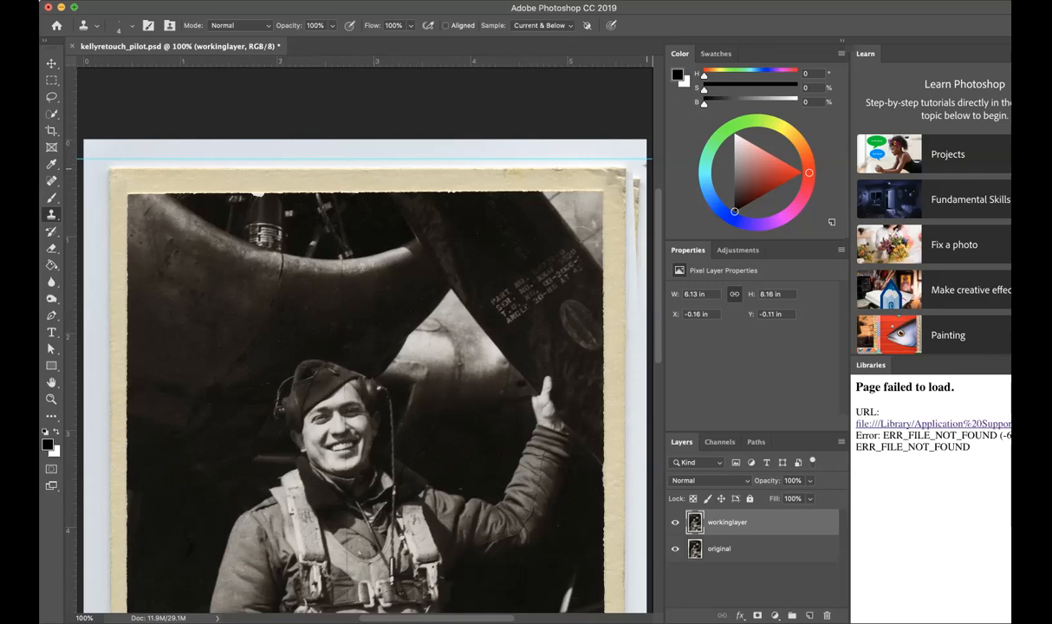
left_click(674, 549)
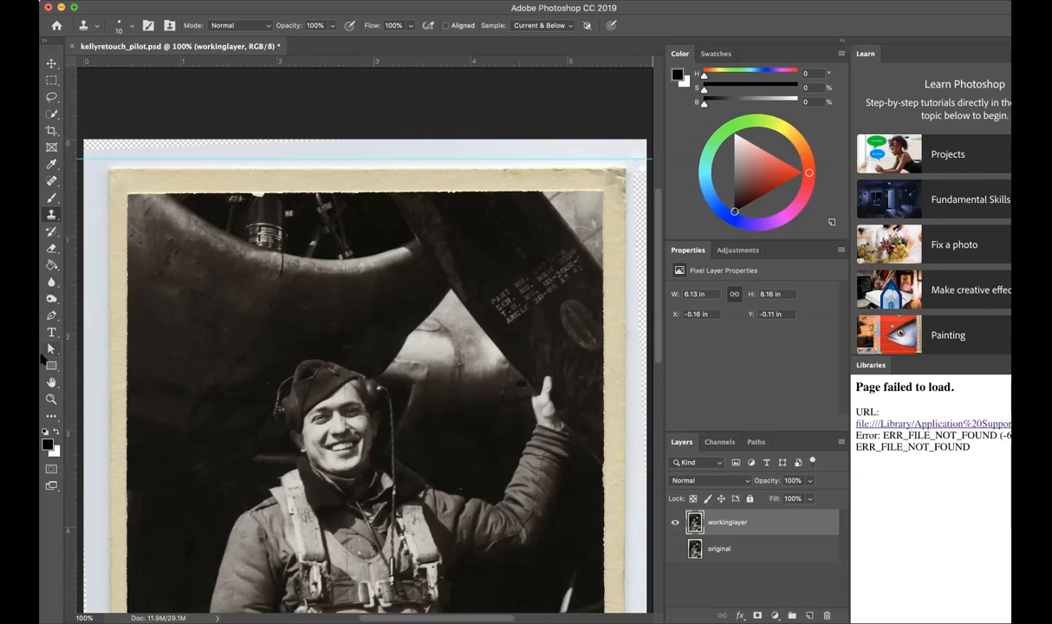
Sample the pale blue-grey scan background near the upper-right corner and marquee-select the full-height margin along the photo's right side.
left_click(52, 165)
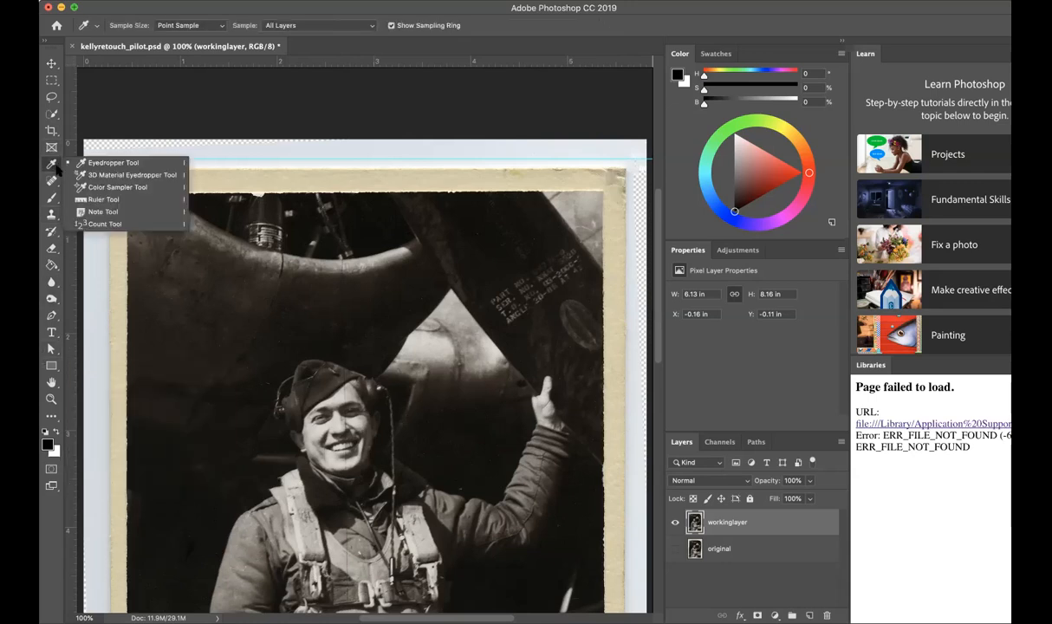
left_click(84, 162)
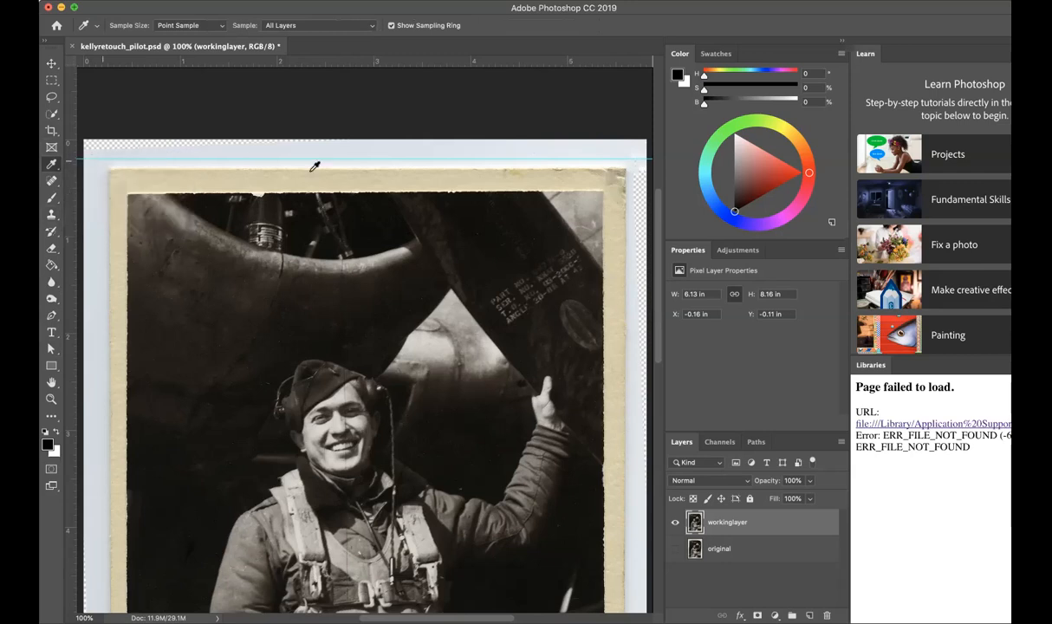
left_click(605, 147)
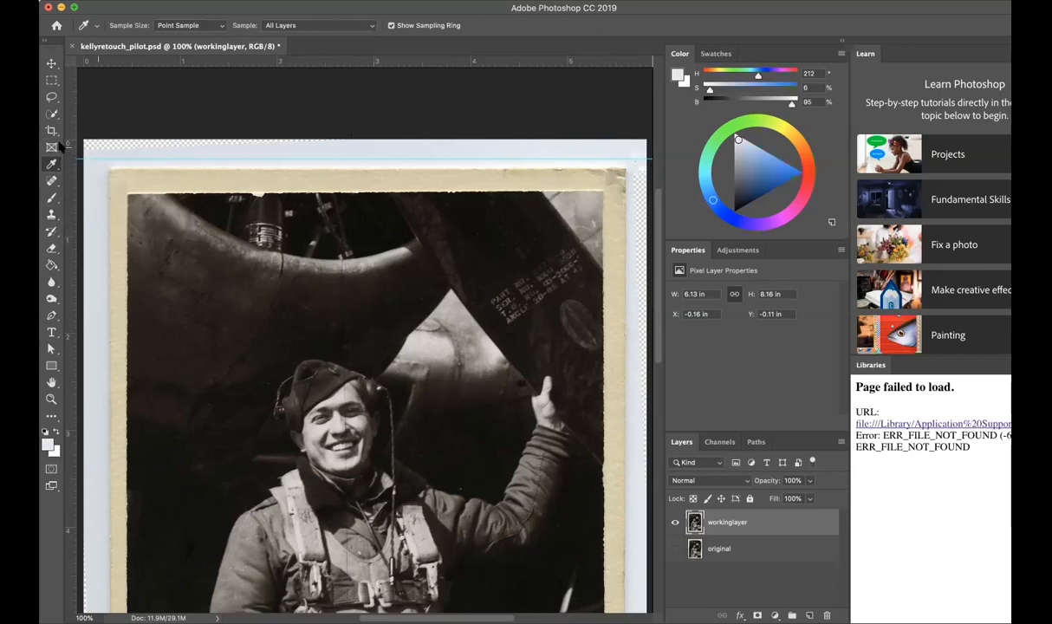
left_click(51, 81)
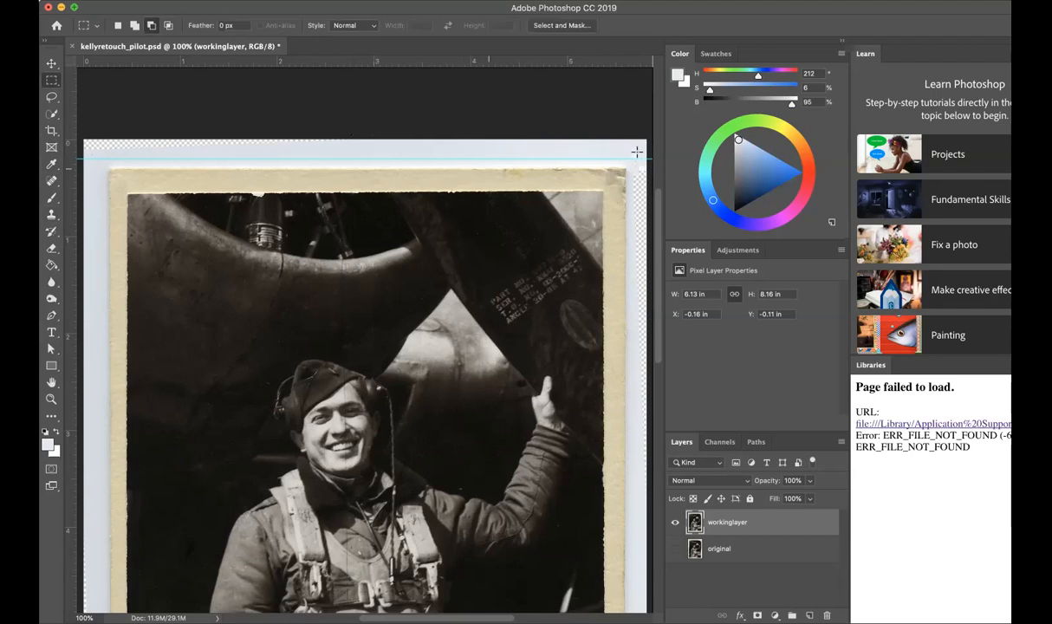
left_click_drag(626, 140, 662, 592)
left_click_drag(658, 351, 691, 429)
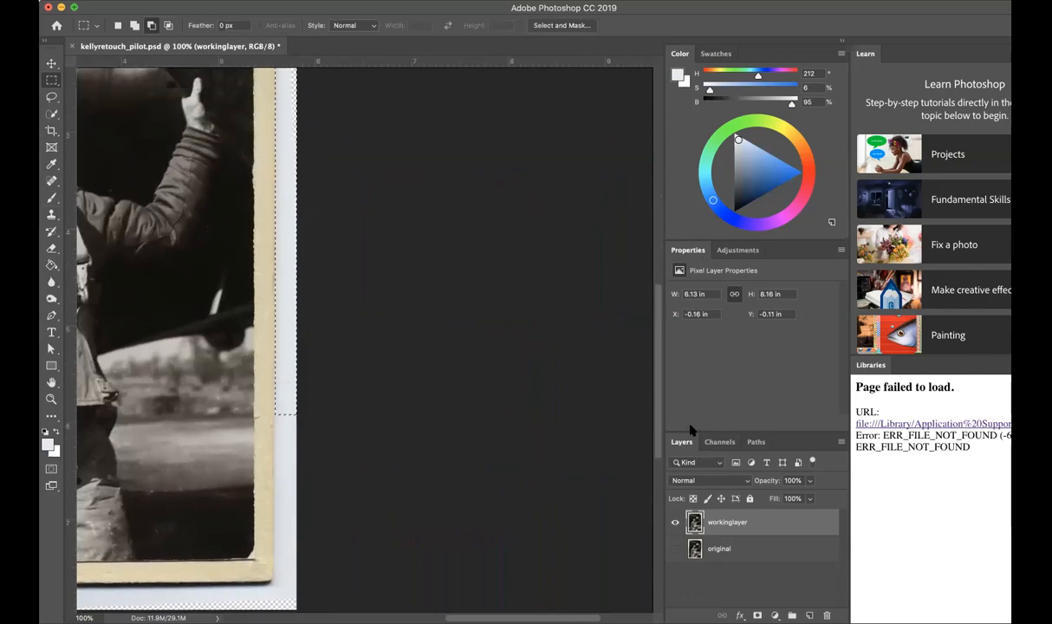
left_click(133, 26)
left_click_drag(274, 407, 314, 610)
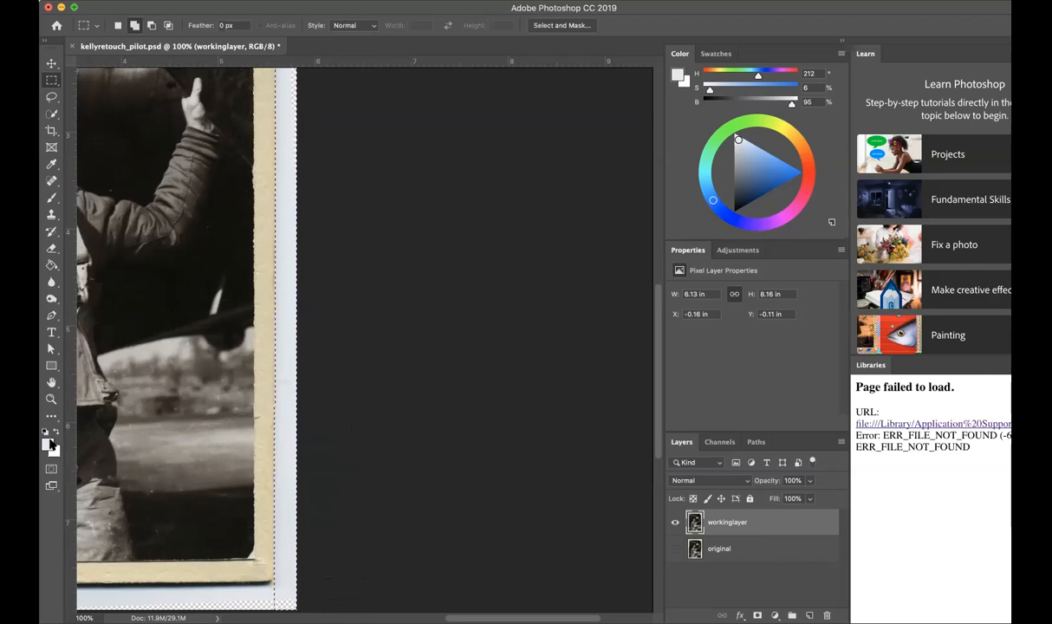
Fill the selected right margin with the foreground color at 100% opacity and clear the selection.
left_click(71, 1)
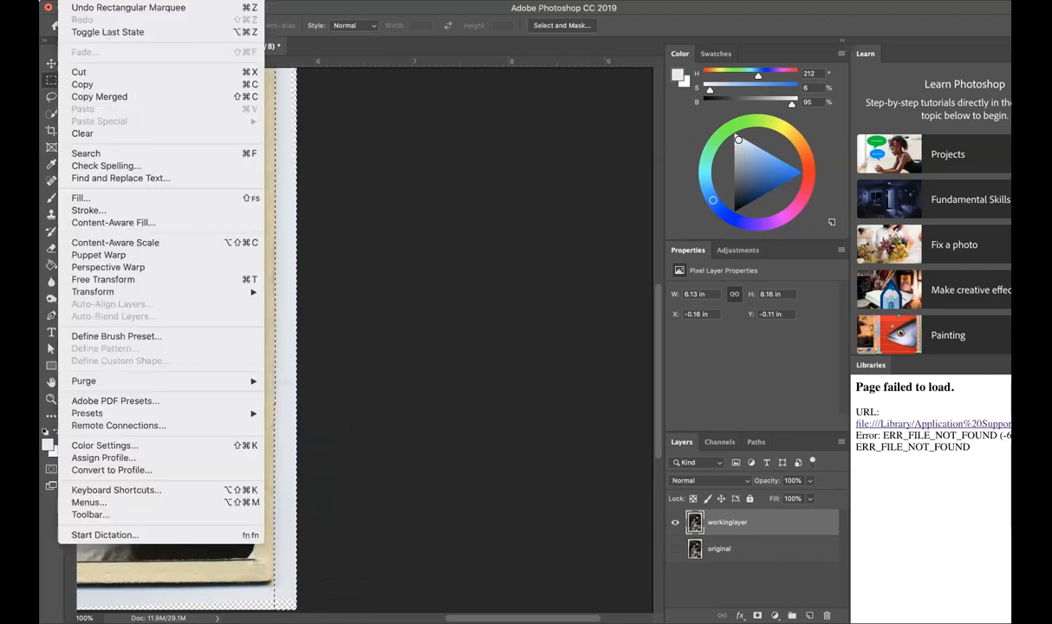
left_click(117, 197)
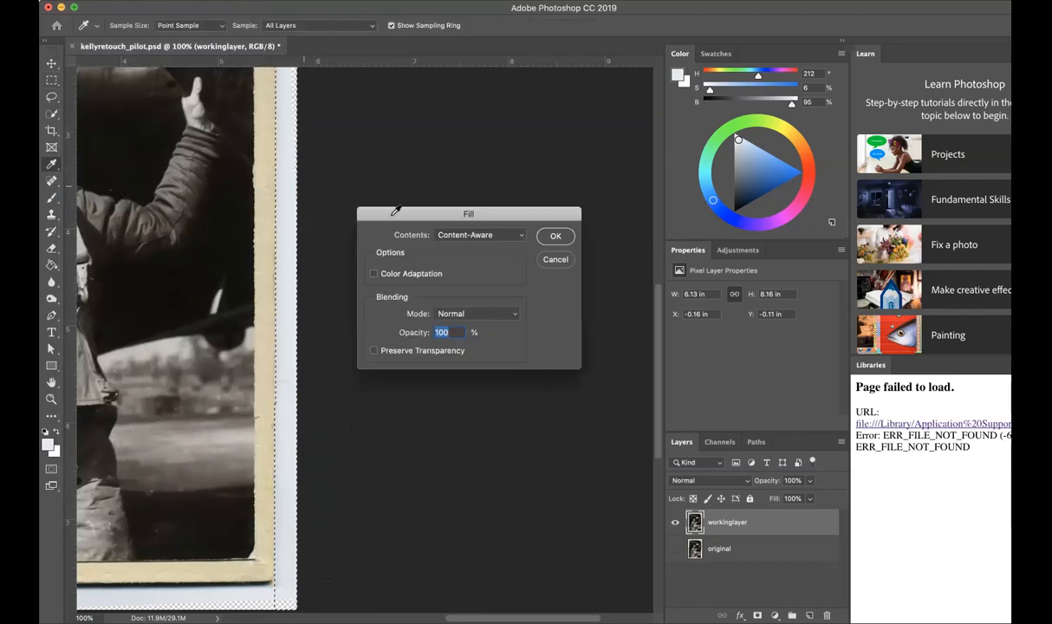
left_click(522, 235)
left_click(487, 185)
left_click(555, 235)
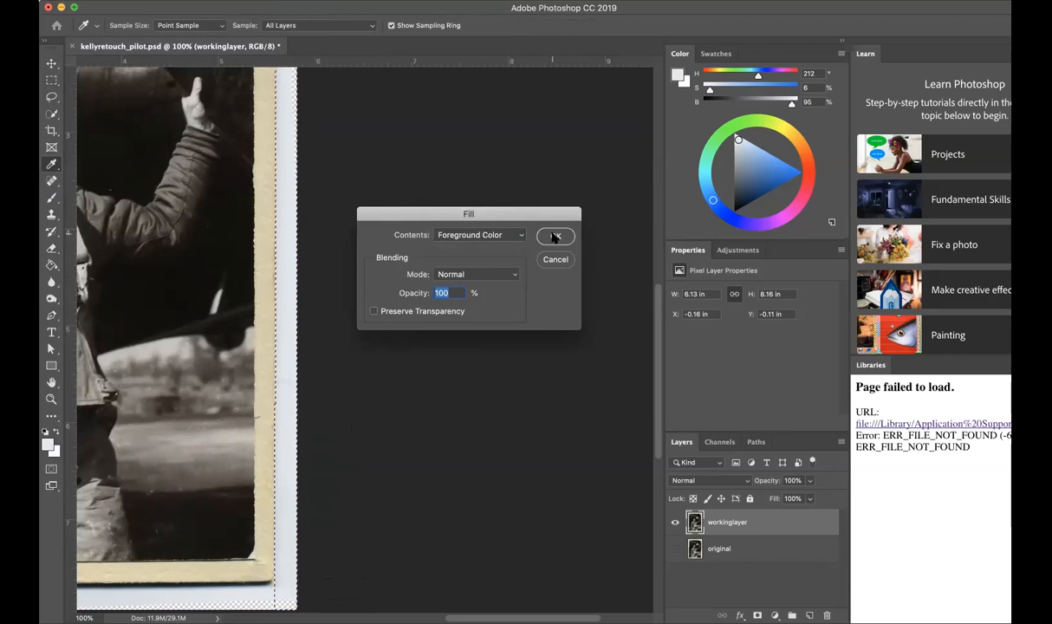
key("m")
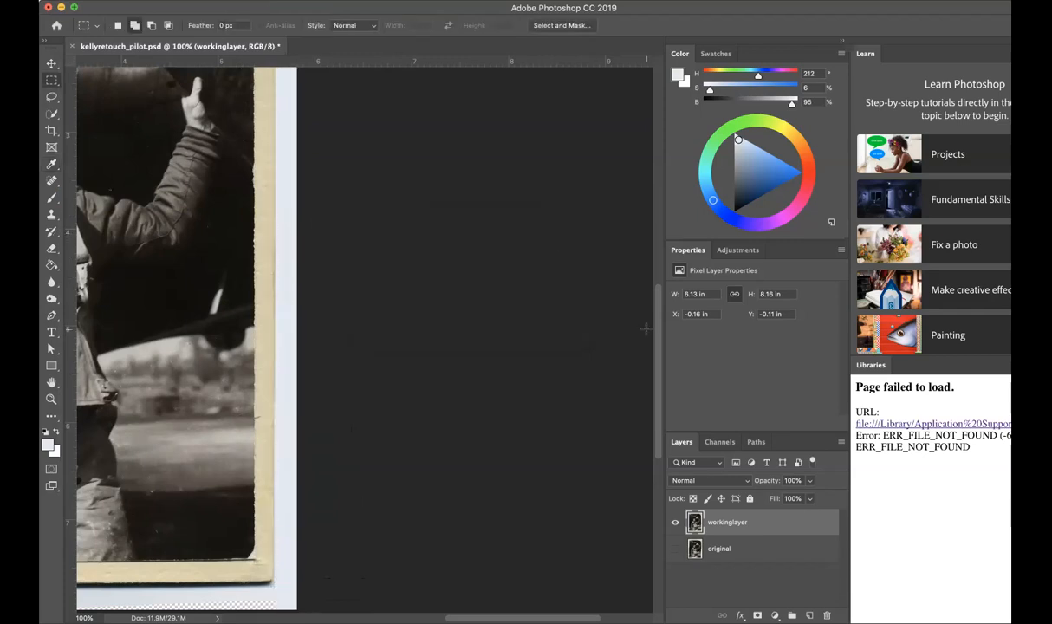
Sample the grey background below the photo's lower-left corner and marquee-select the left margin from just below the guide to the canvas bottom.
left_click_drag(656, 345, 638, 237)
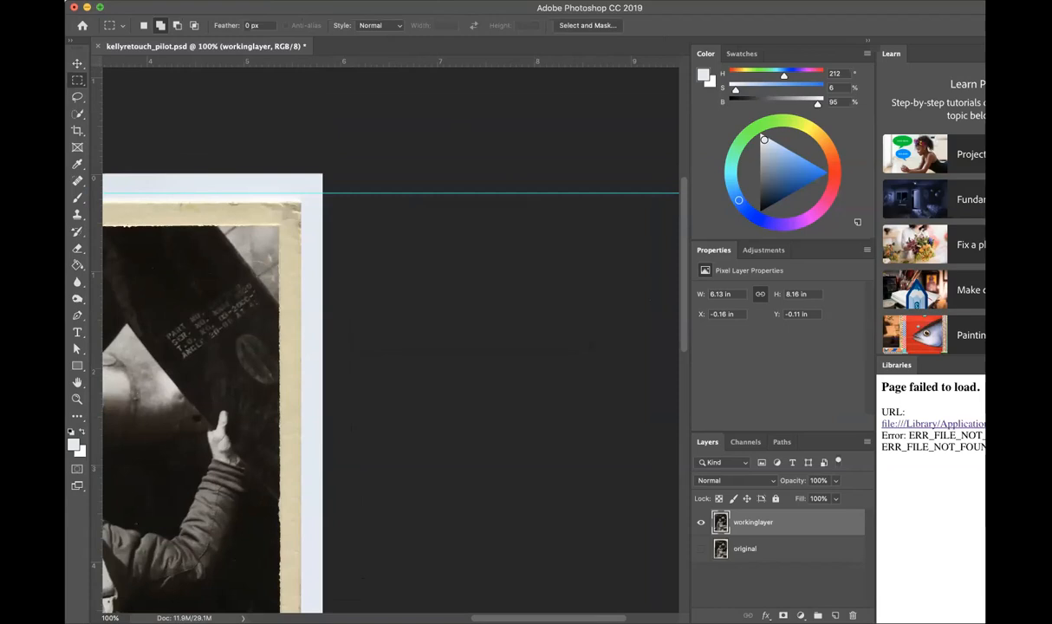
key("super+minus")
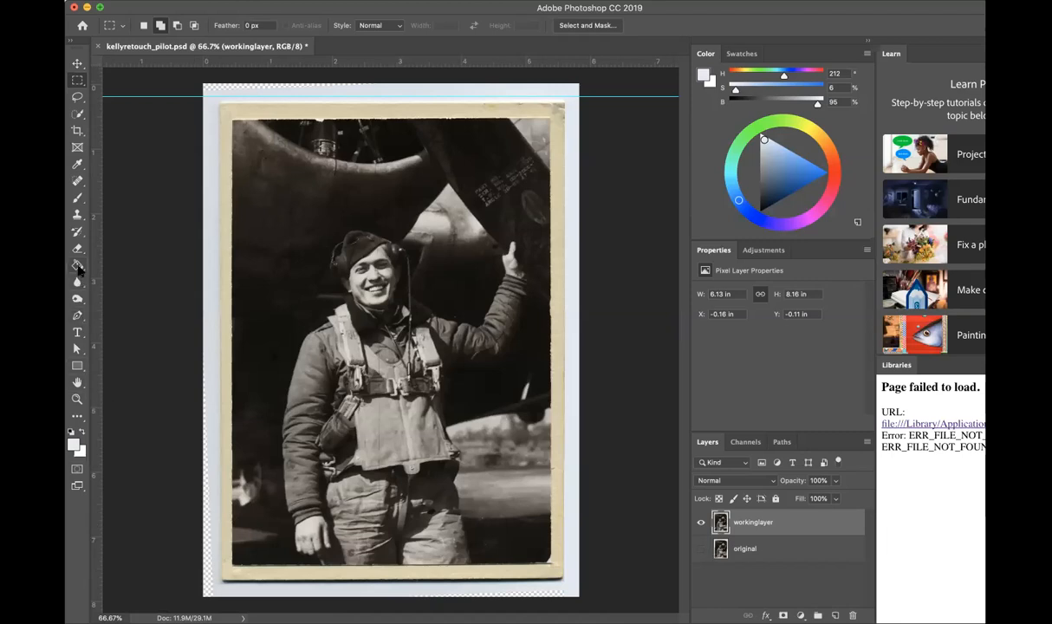
left_click(76, 164)
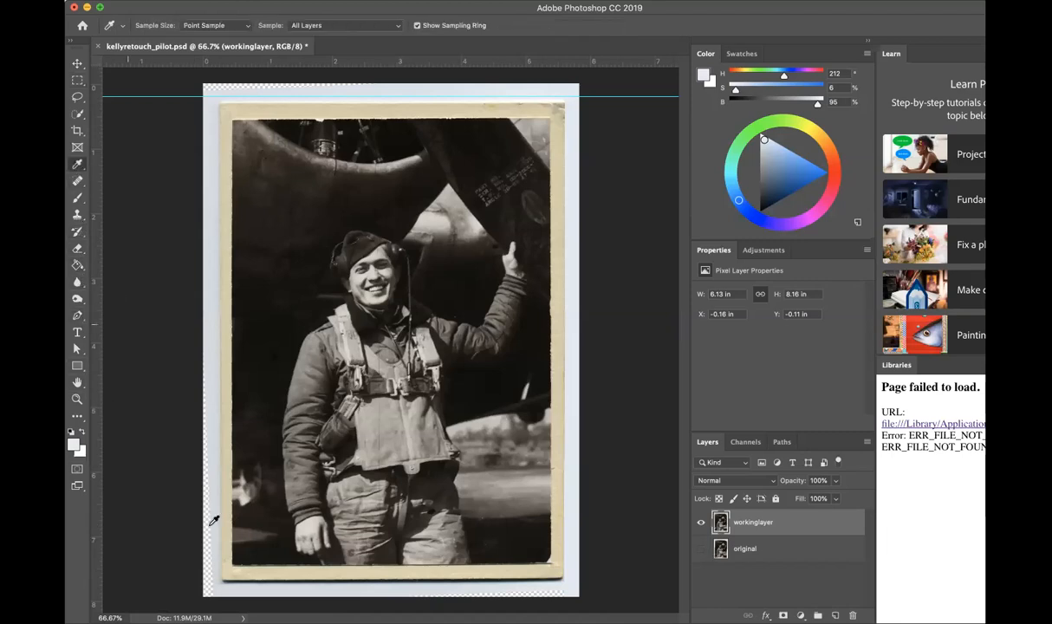
left_click(222, 588)
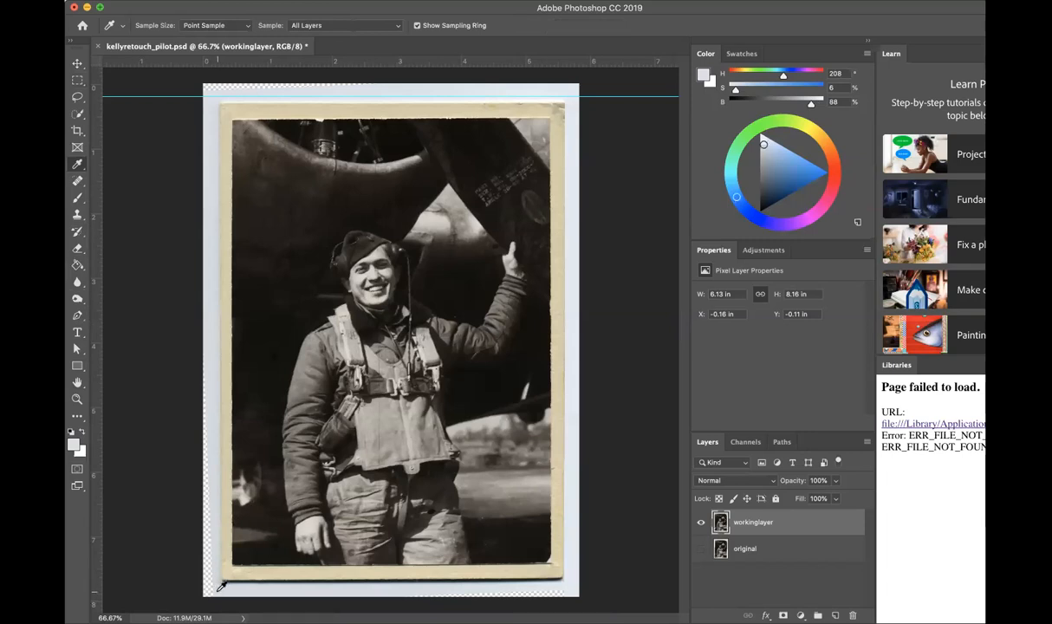
left_click(76, 79)
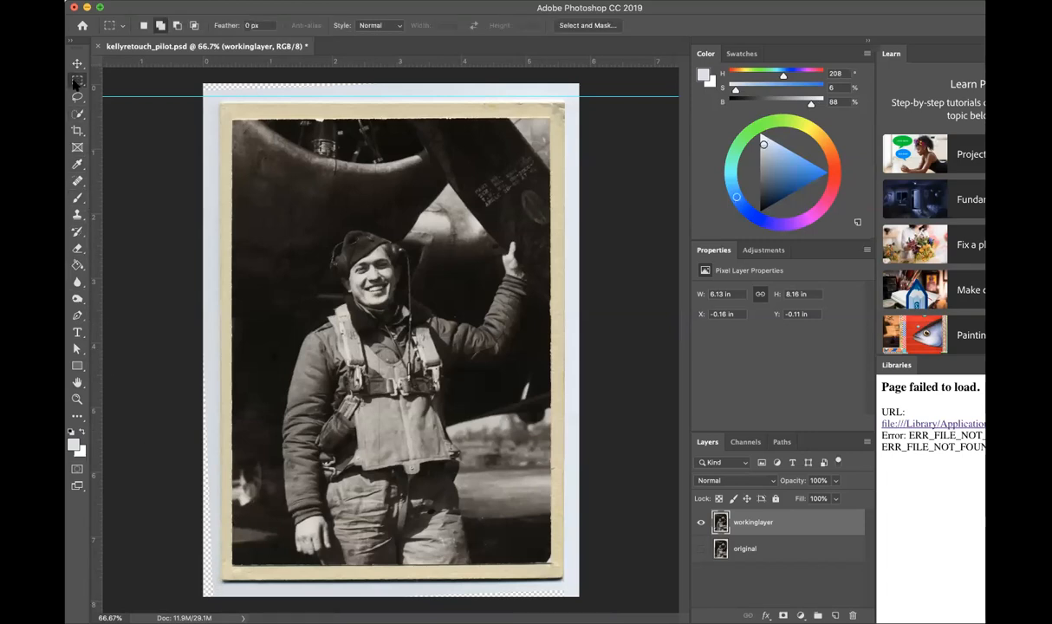
left_click_drag(204, 107, 221, 596)
Fill the selected left margin with the sampled foreground color at 100% opacity and clear the selection.
left_click(53, 0)
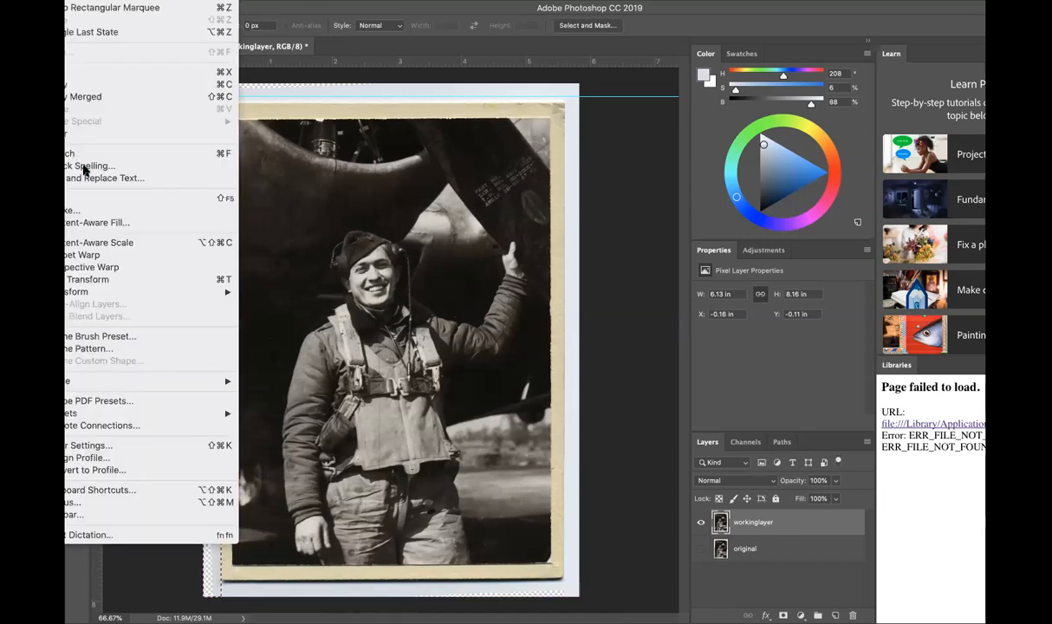
left_click(89, 199)
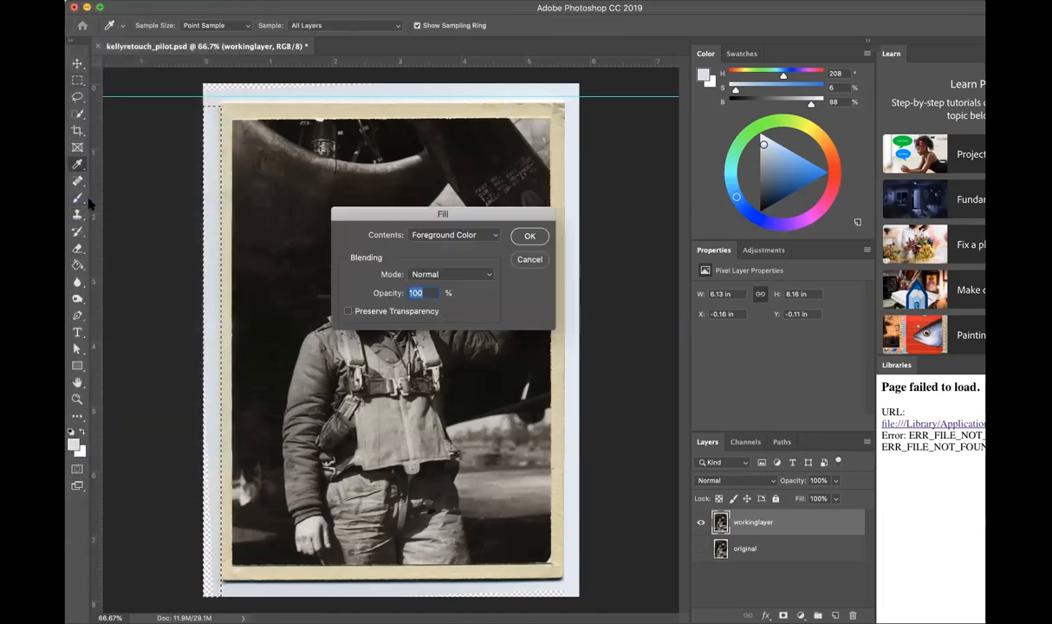
left_click(528, 236)
key("m")
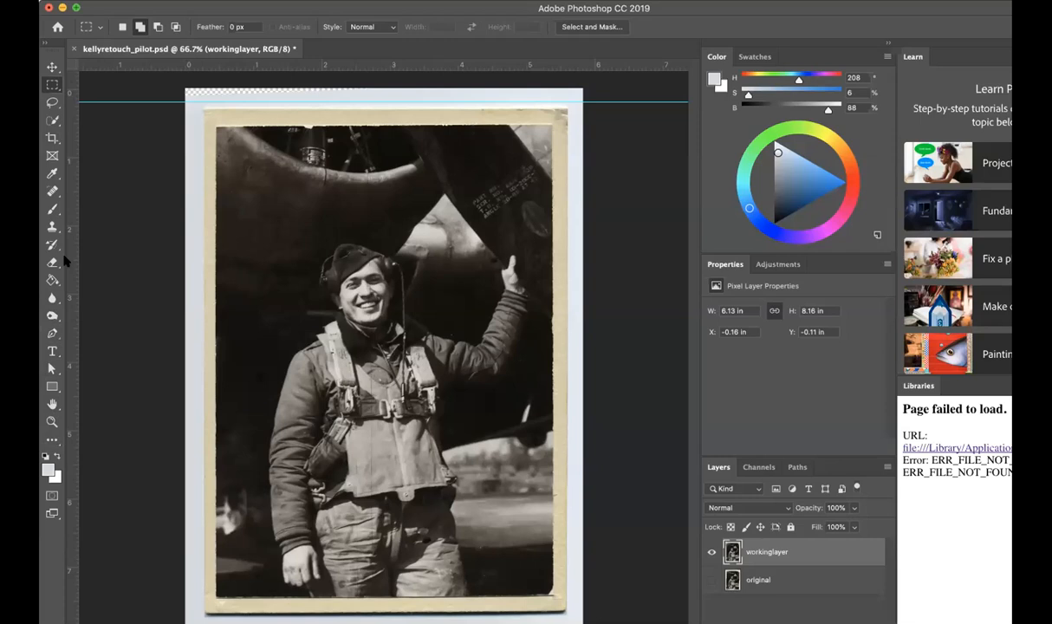
Sample the pale blue-grey background near the photo's upper-left corner and marquee-select the full-width margin strip above the guide.
left_click(52, 170)
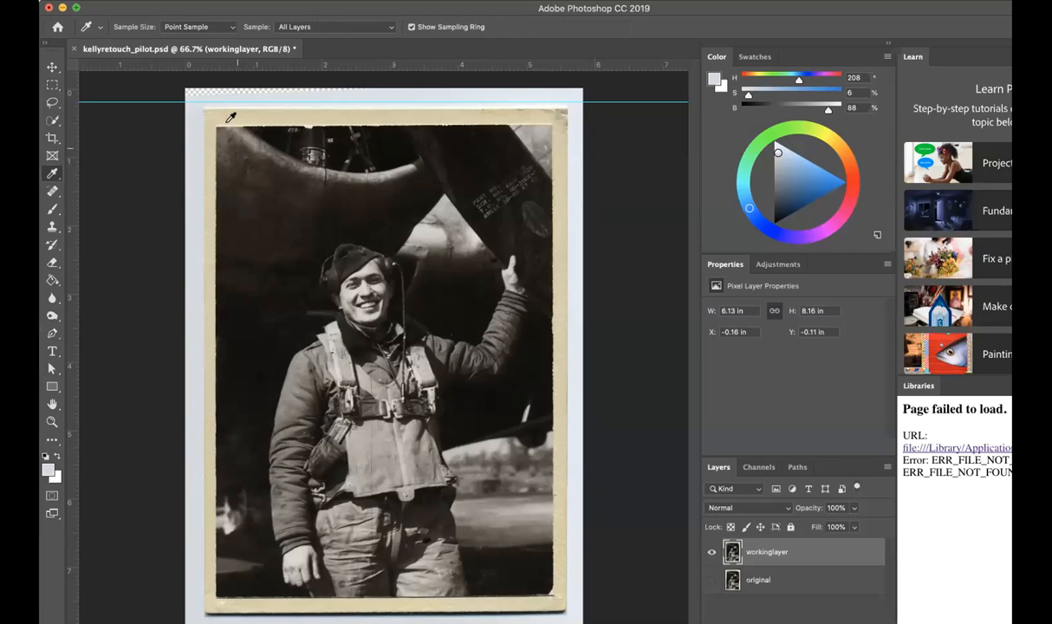
left_click(182, 97)
left_click(51, 84)
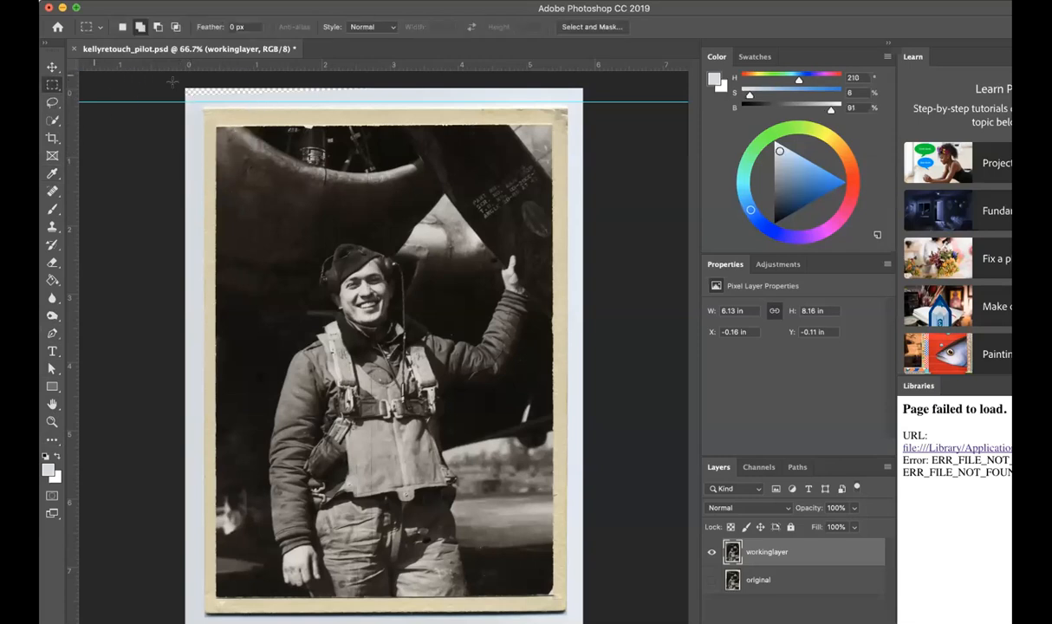
left_click_drag(183, 85, 583, 102)
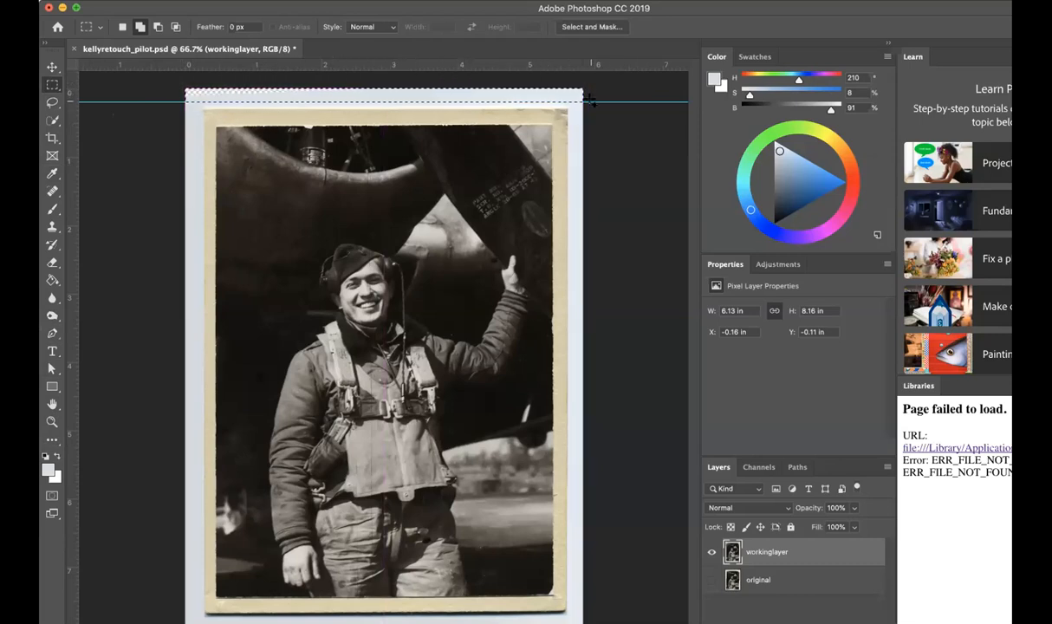
Fill the selected top margin with the foreground color at 100% opacity and clear the selection.
left_click(26, 1)
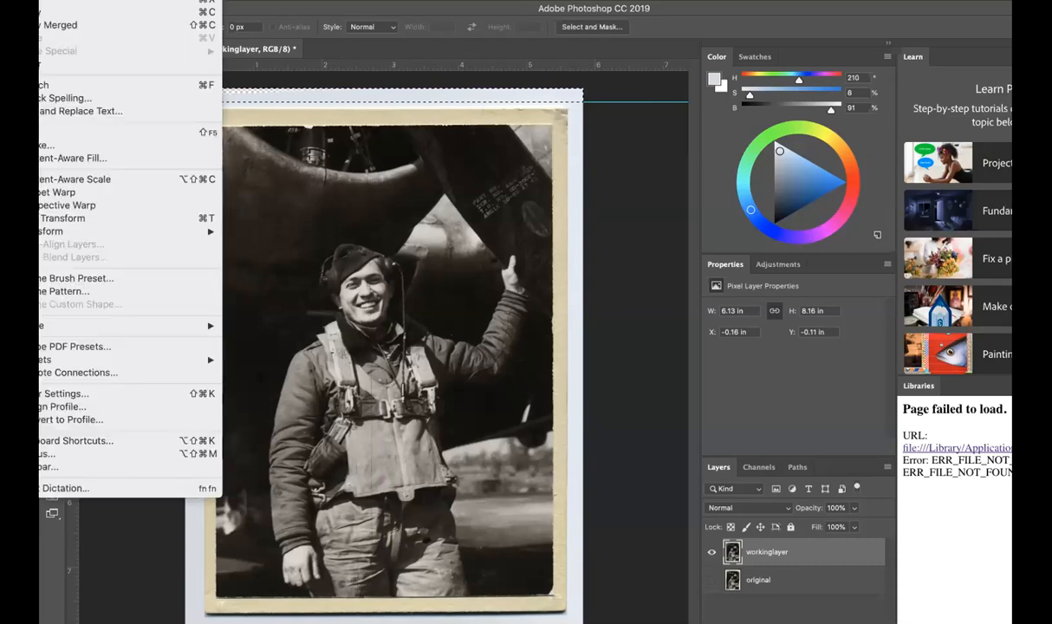
left_click(65, 132)
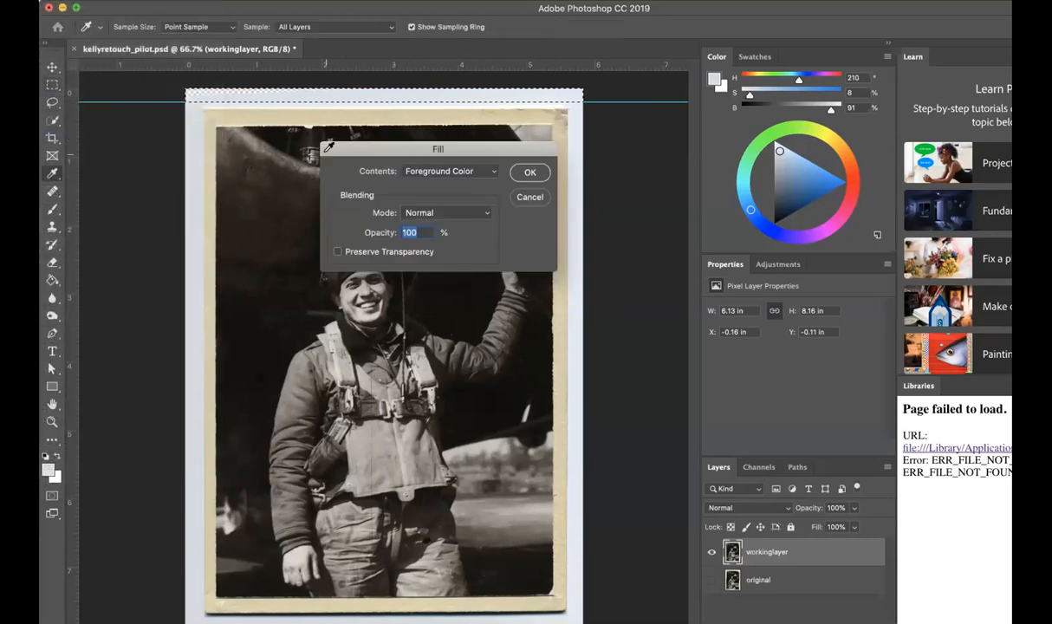
left_click(524, 174)
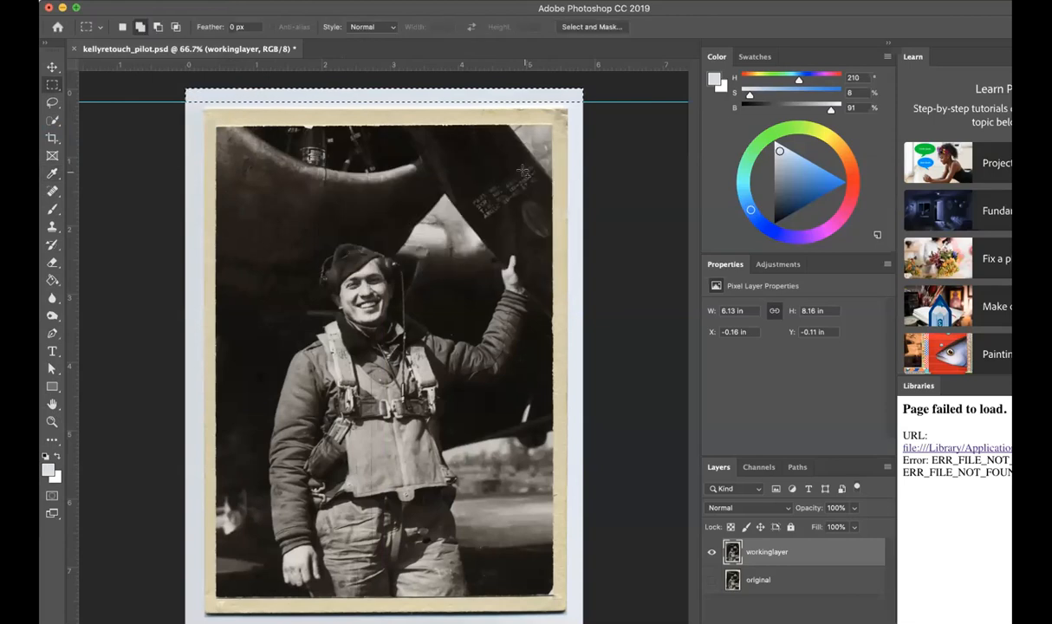
key("ctrl+d")
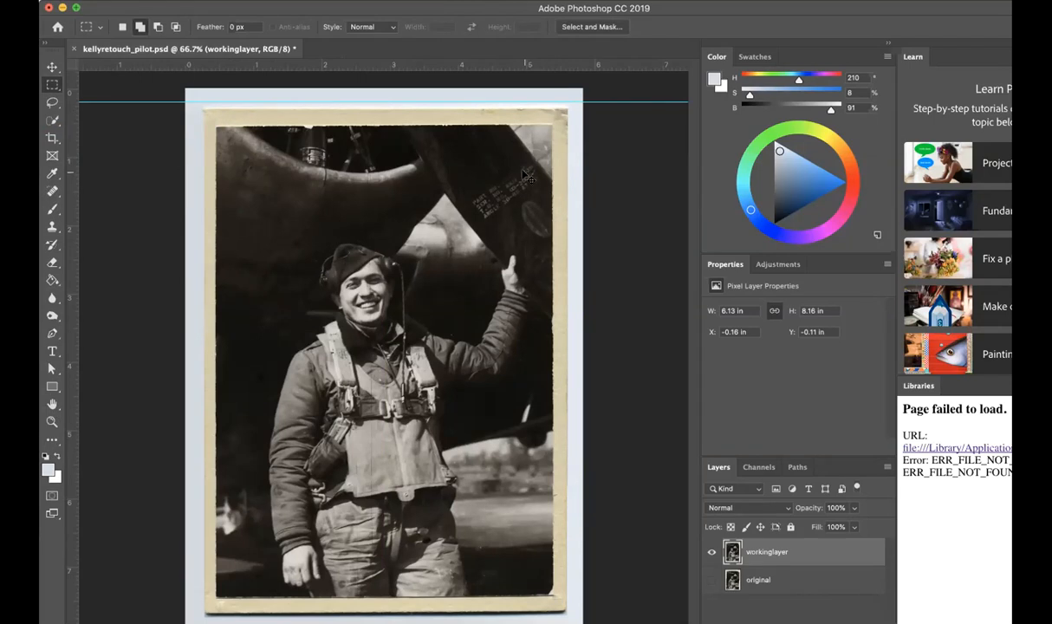
Sample the pale background beside the photo's lower-right corner and marquee-select the full-width strip along the canvas bottom.
key("ctrl+minus")
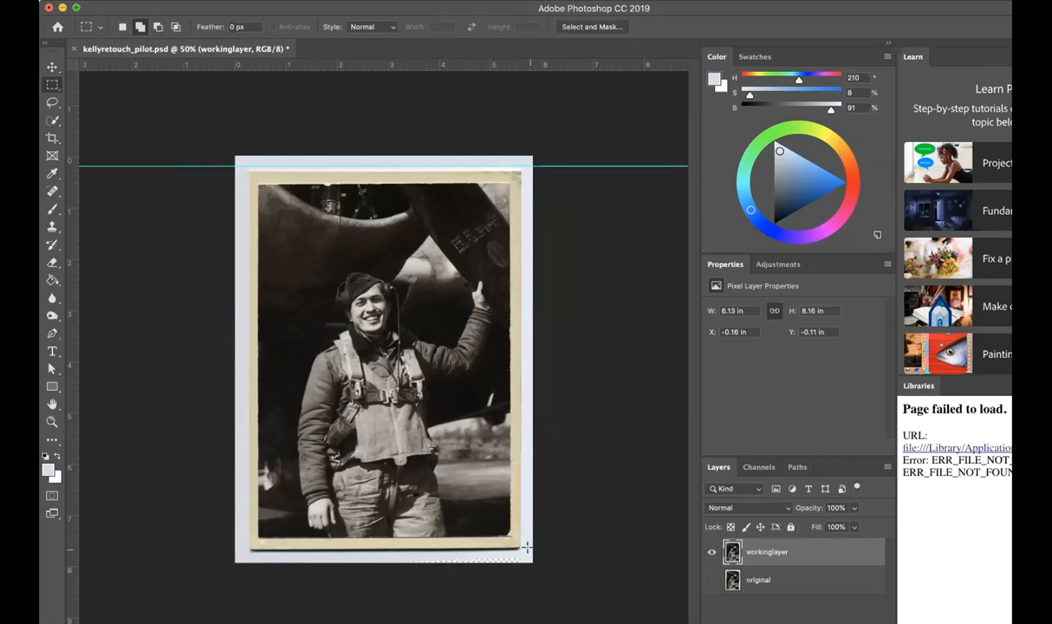
left_click(52, 173)
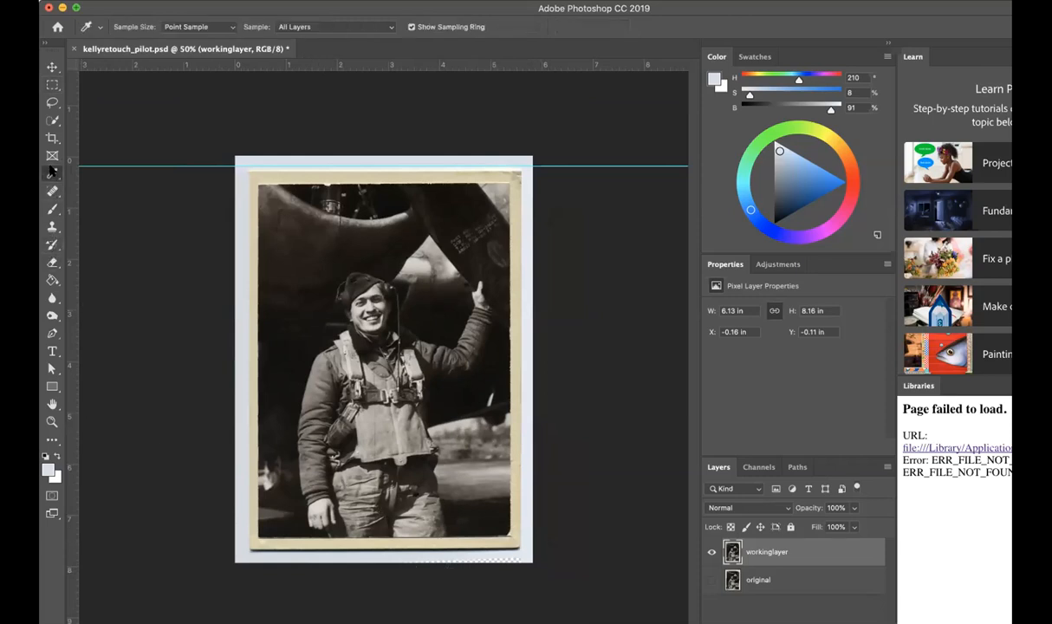
left_click(528, 539)
left_click(52, 85)
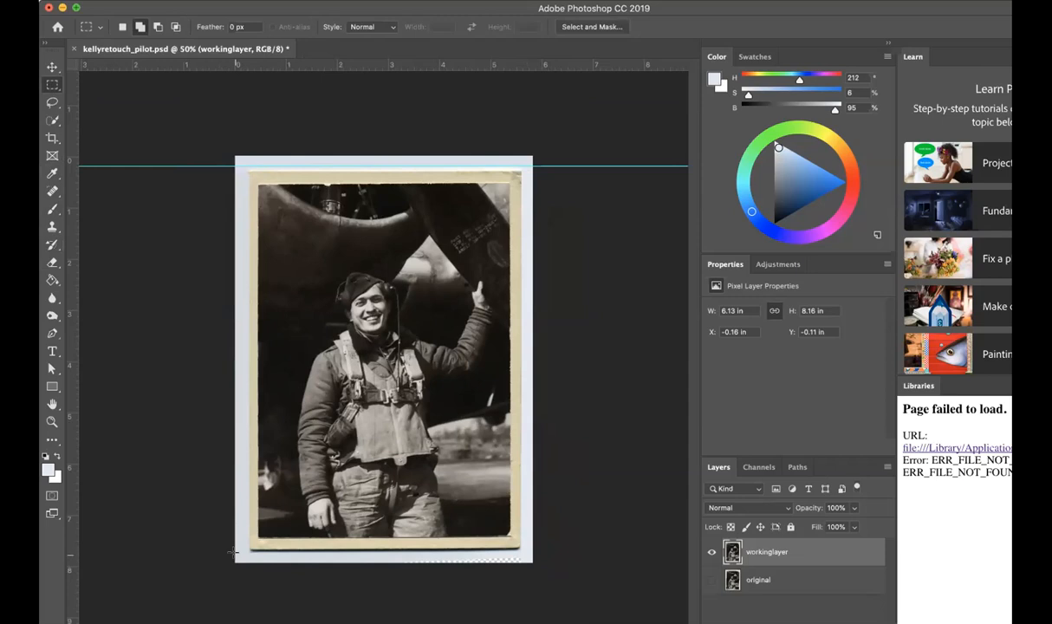
left_click_drag(234, 551, 533, 562)
Fill the selected bottom margin with the foreground color at 100% opacity, deselect it, and turn the original layer's visibility on.
left_click(52, 2)
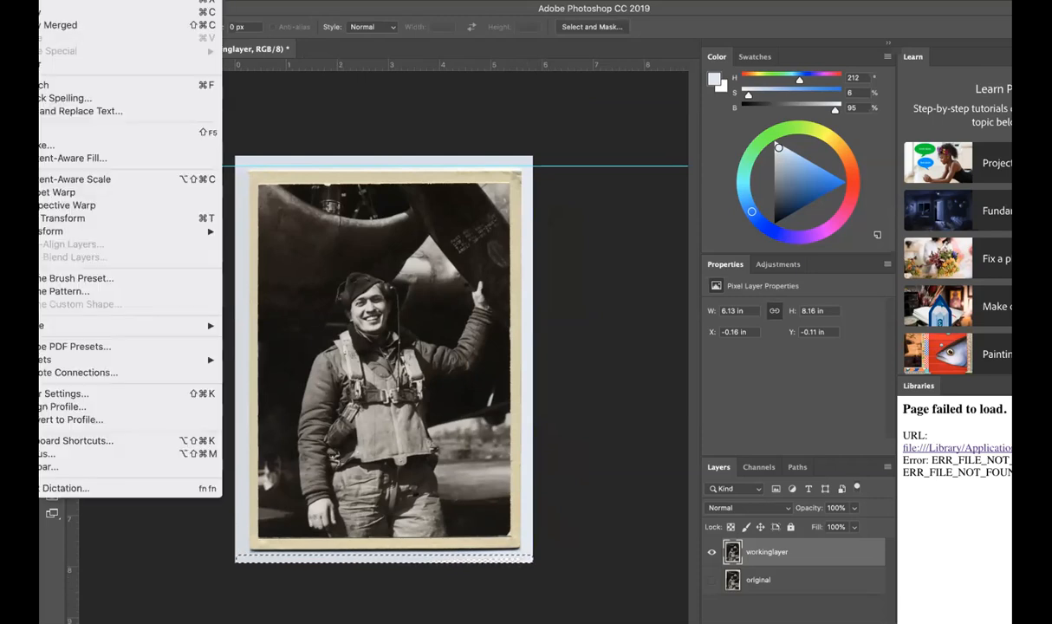
left_click(57, 123)
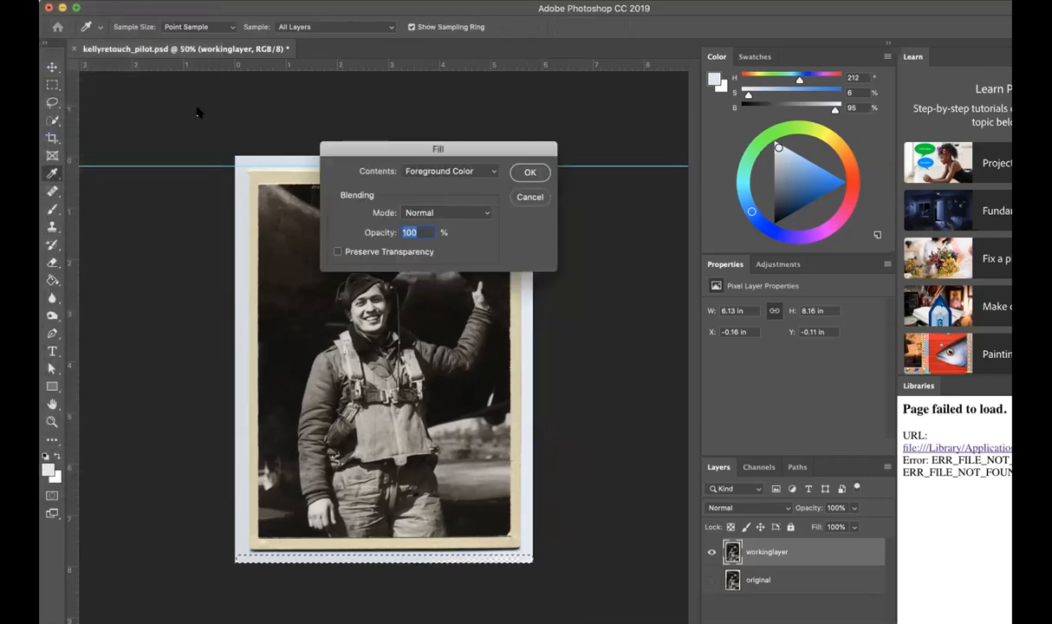
left_click(528, 171)
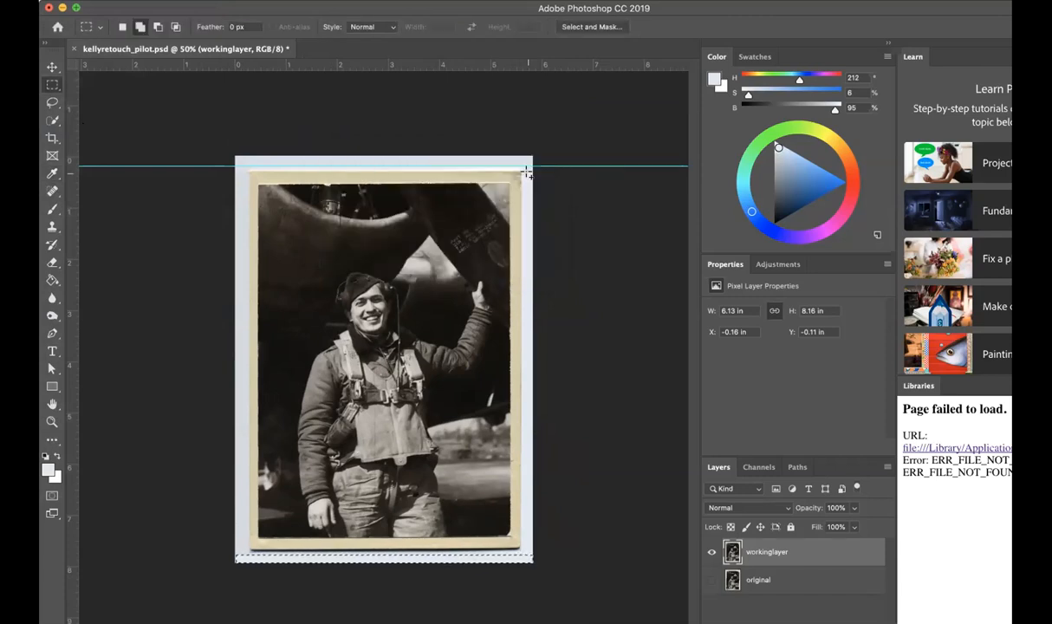
key("super+d")
left_click(711, 579)
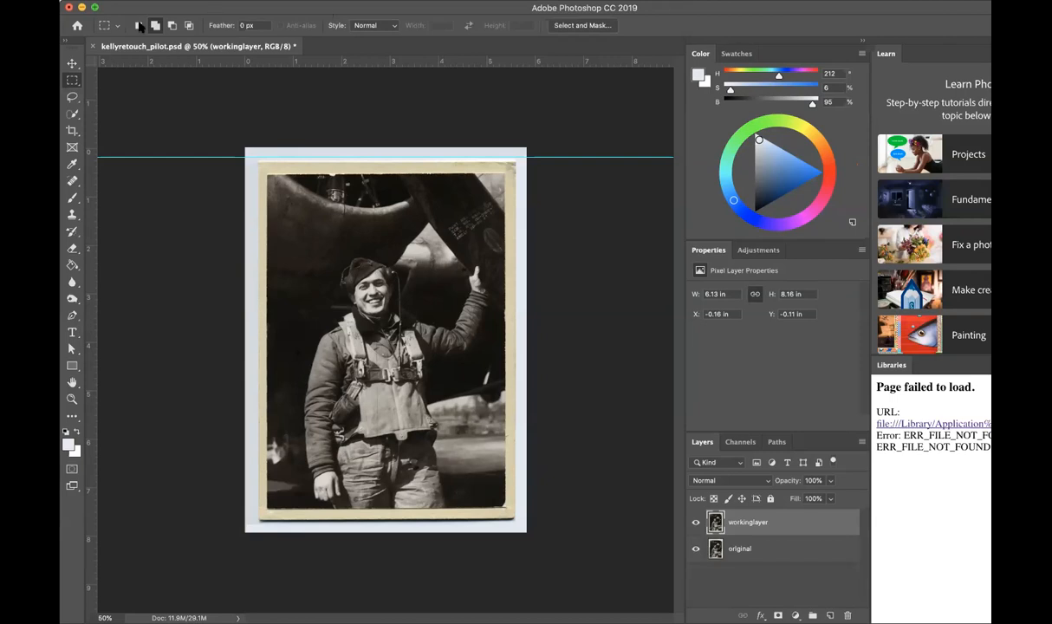
Patch the blemish near the bottom of the image-left trouser leg with adjacent fabric using the Patch tool.
left_click(71, 397)
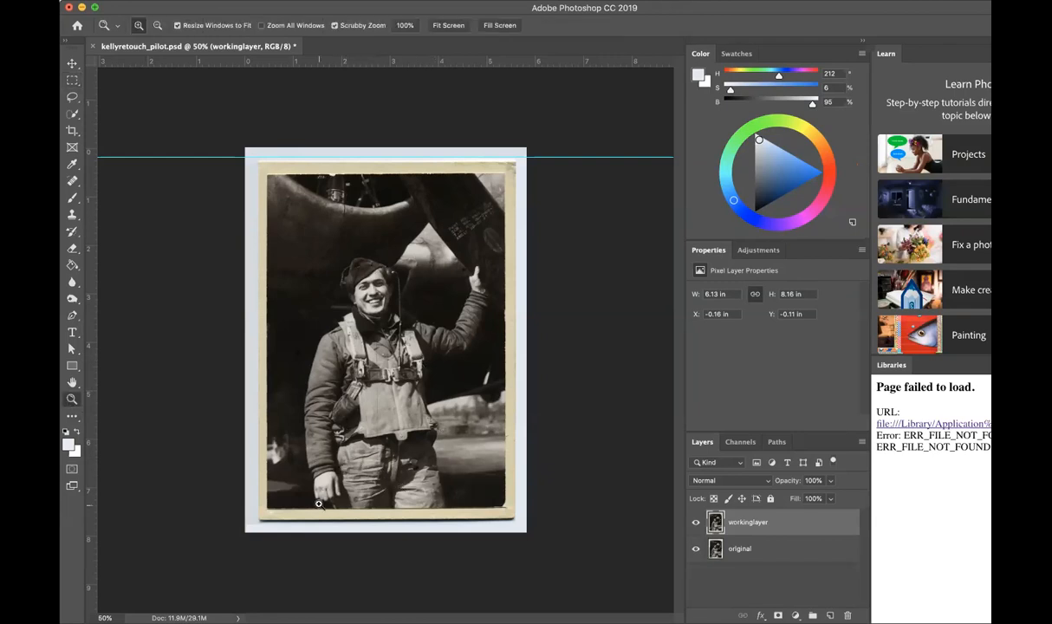
left_click(333, 431)
left_click(351, 477)
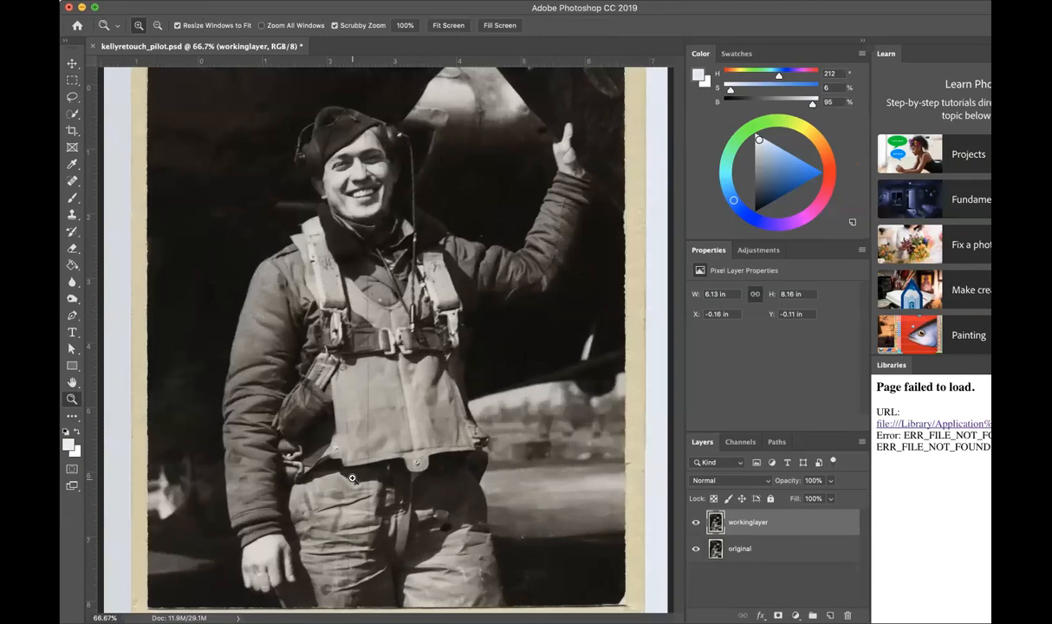
left_click_drag(679, 278, 680, 319)
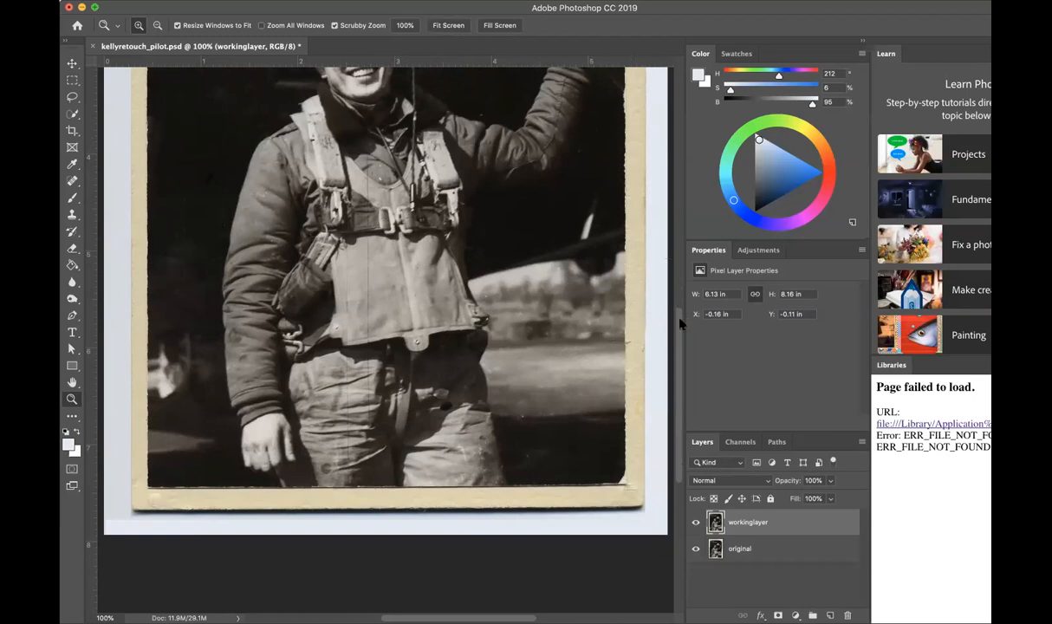
left_click_drag(677, 319, 676, 351)
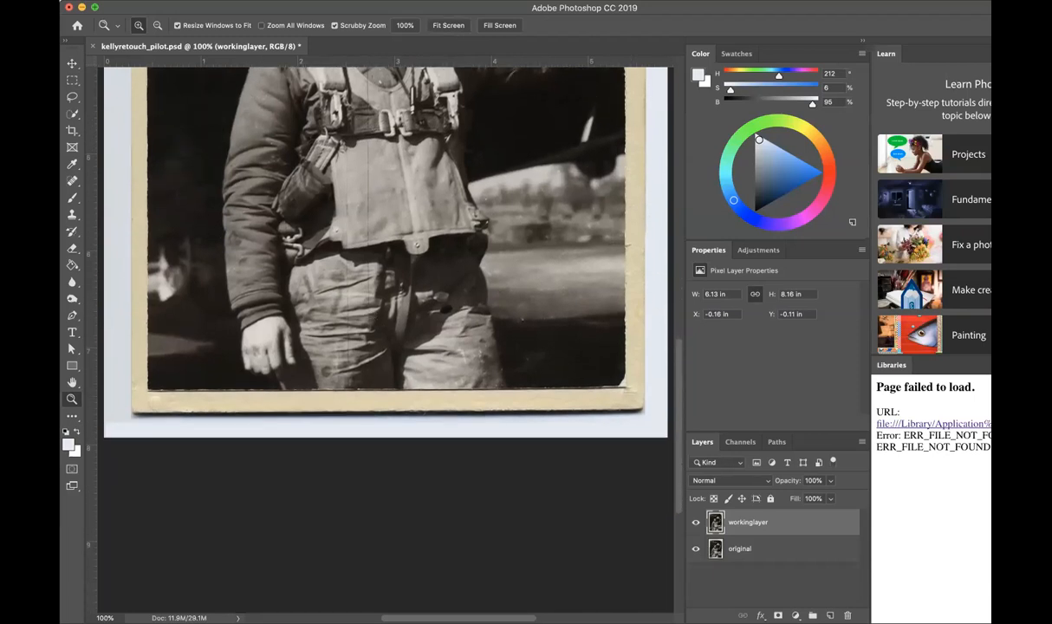
left_click(73, 181)
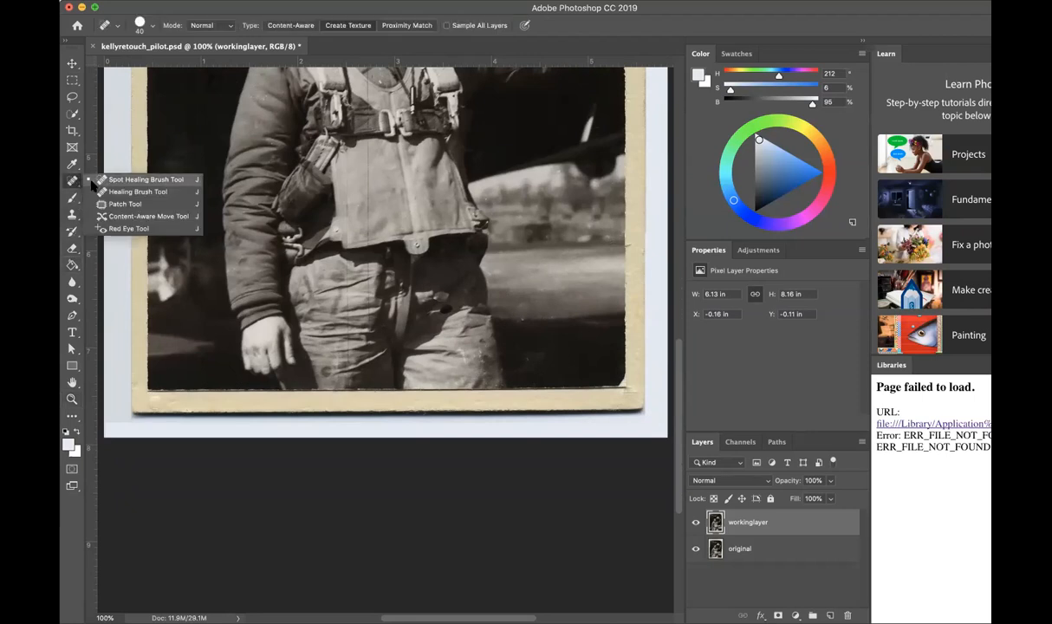
left_click(109, 204)
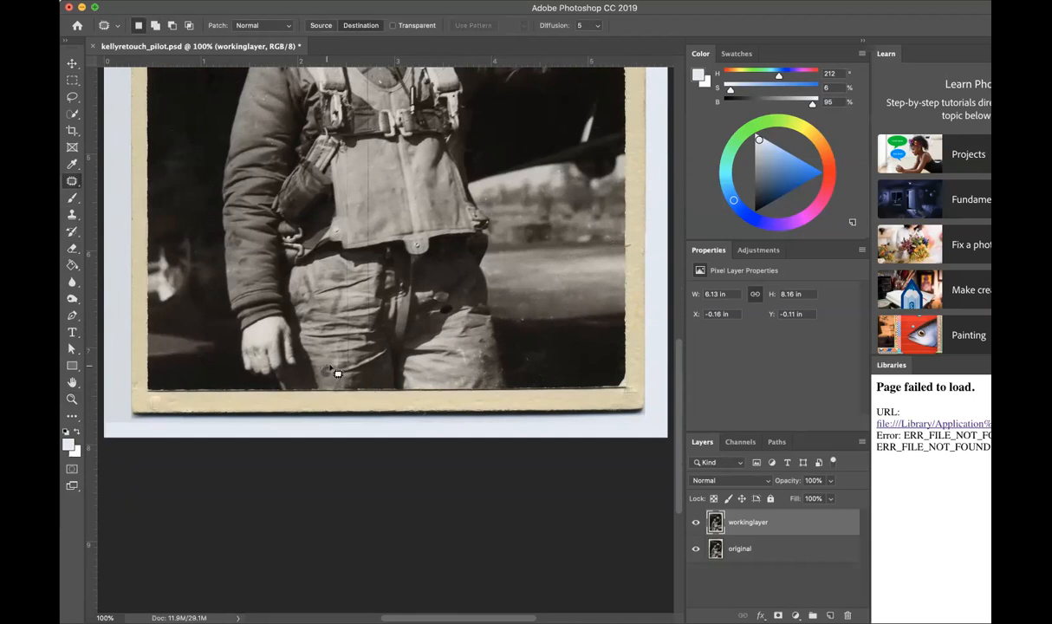
left_click_drag(320, 378, 320, 369)
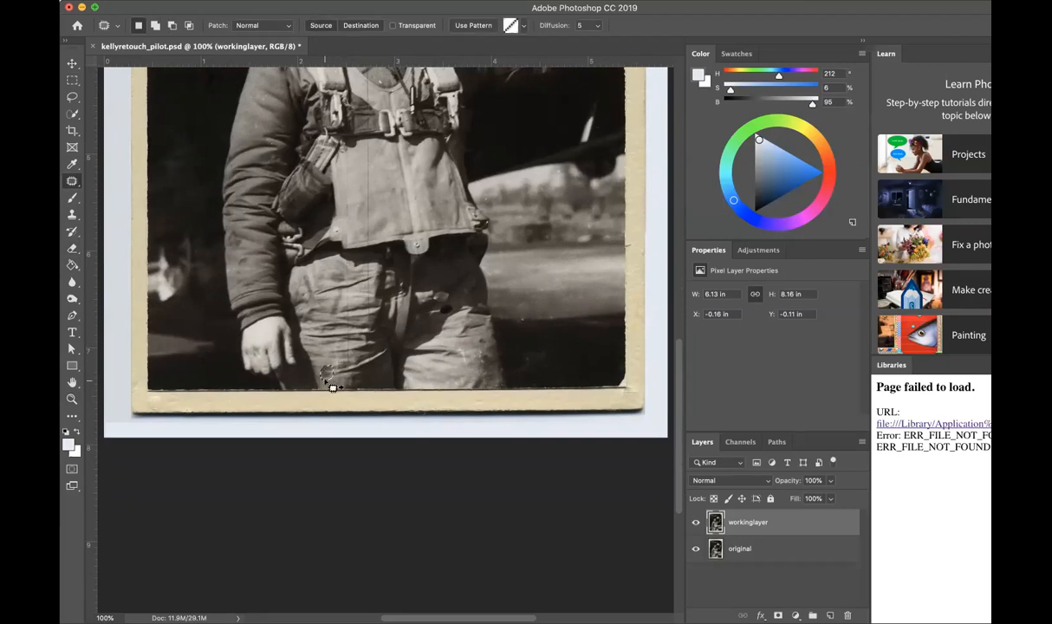
left_click_drag(327, 372, 327, 385)
key("ctrl+d")
Patch the small marks on the upper part of the image-left trouser leg, including its outer edge, with clean nearby fabric.
mouse_move(343, 289)
left_mouse_down()
mouse_move(330, 318)
mouse_move(341, 289)
left_mouse_up()
left_click_drag(336, 300, 328, 301)
key("super+d")
mouse_move(344, 273)
left_mouse_down()
mouse_move(334, 260)
mouse_move(336, 270)
left_mouse_up()
left_click_drag(338, 271, 336, 281)
left_click(582, 237)
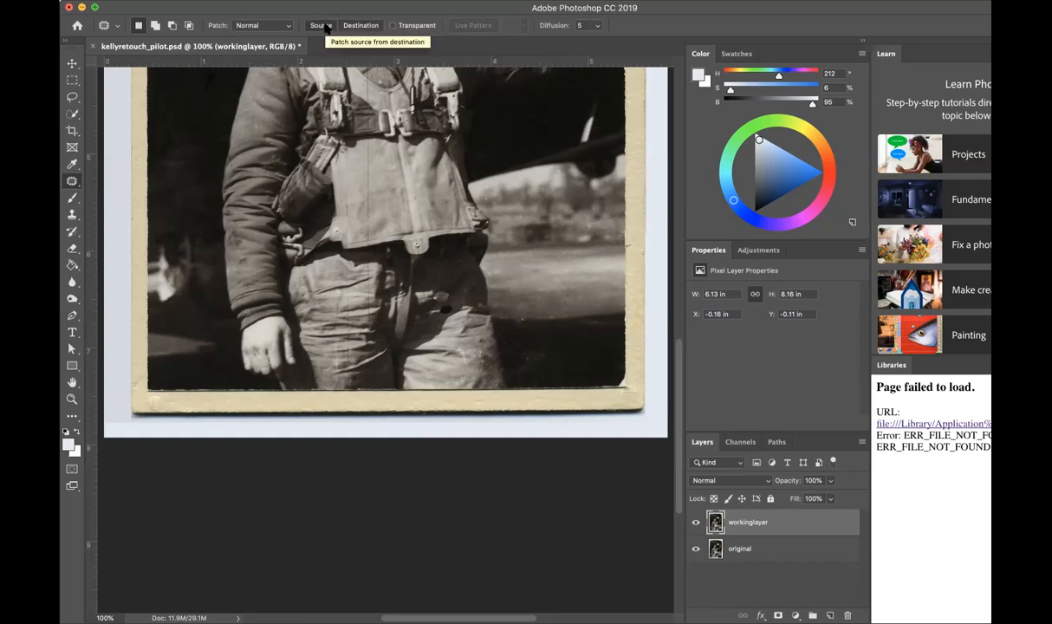
mouse_move(305, 271)
left_mouse_down()
mouse_move(310, 298)
mouse_move(299, 268)
mouse_move(313, 278)
mouse_move(300, 280)
left_mouse_up()
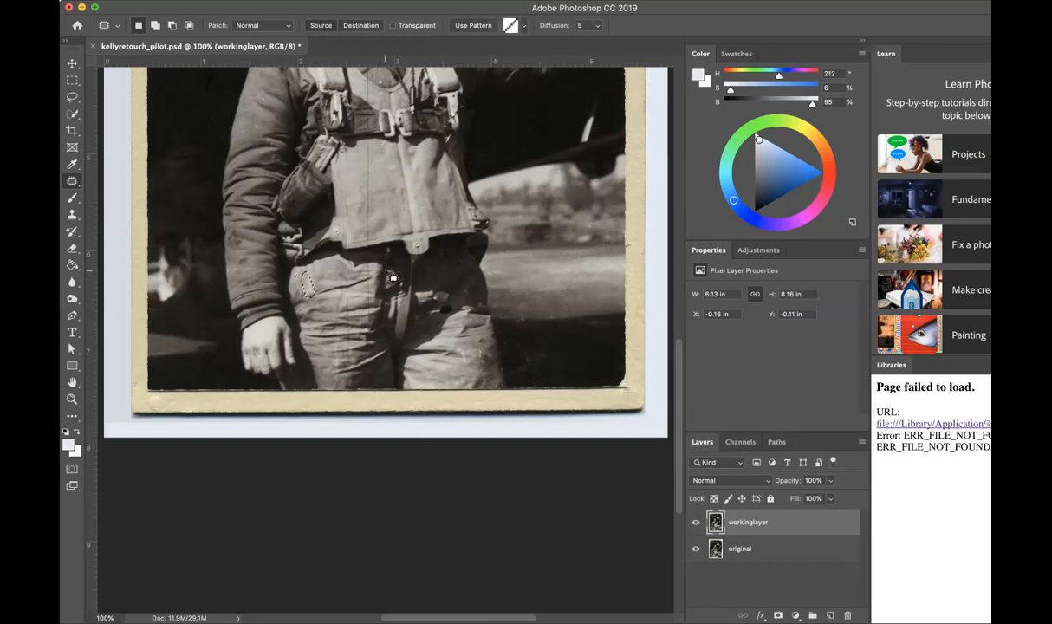
key("super+d")
Heal a speck on the image-right trouser leg with the Spot Healing Brush.
right_click(76, 181)
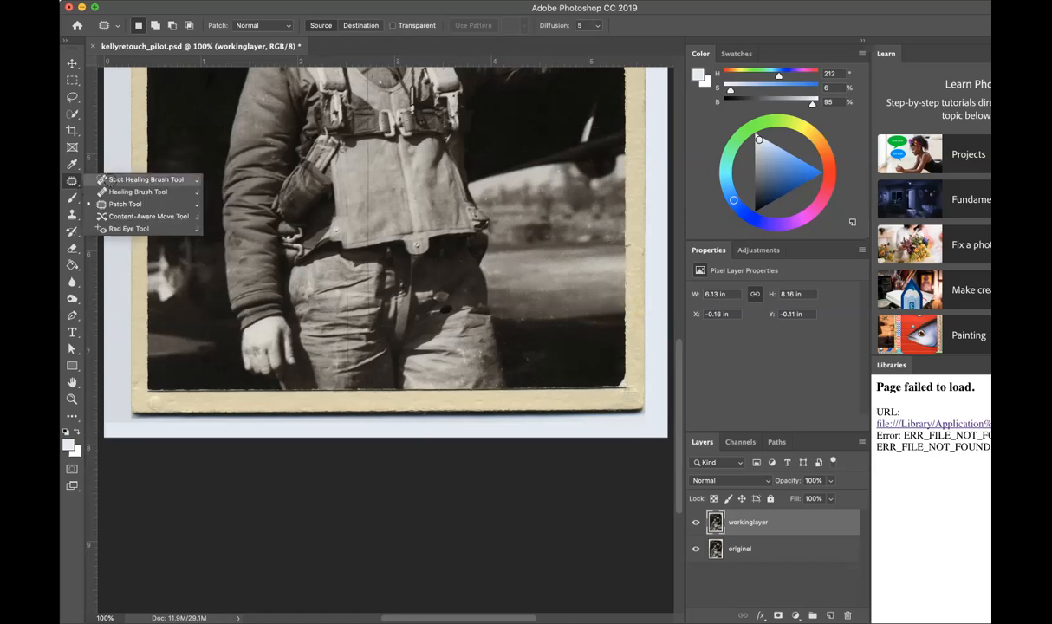
left_click(106, 179)
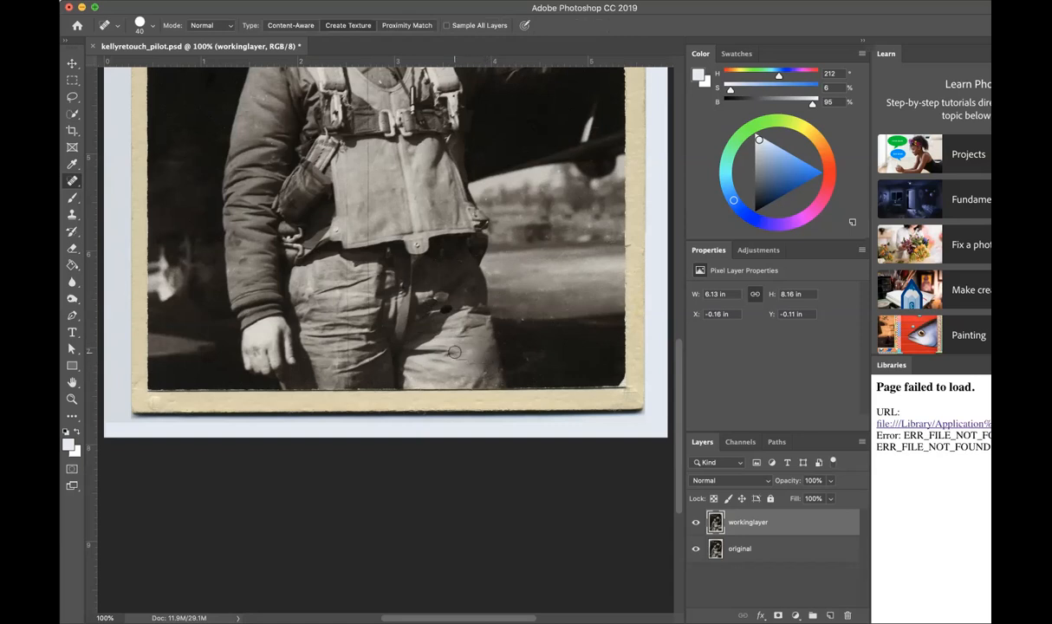
left_click(426, 337)
Patch the black oval spot in the shadowed fold of the image-right trouser leg with neighbouring fabric.
left_click(72, 399)
left_click(440, 297)
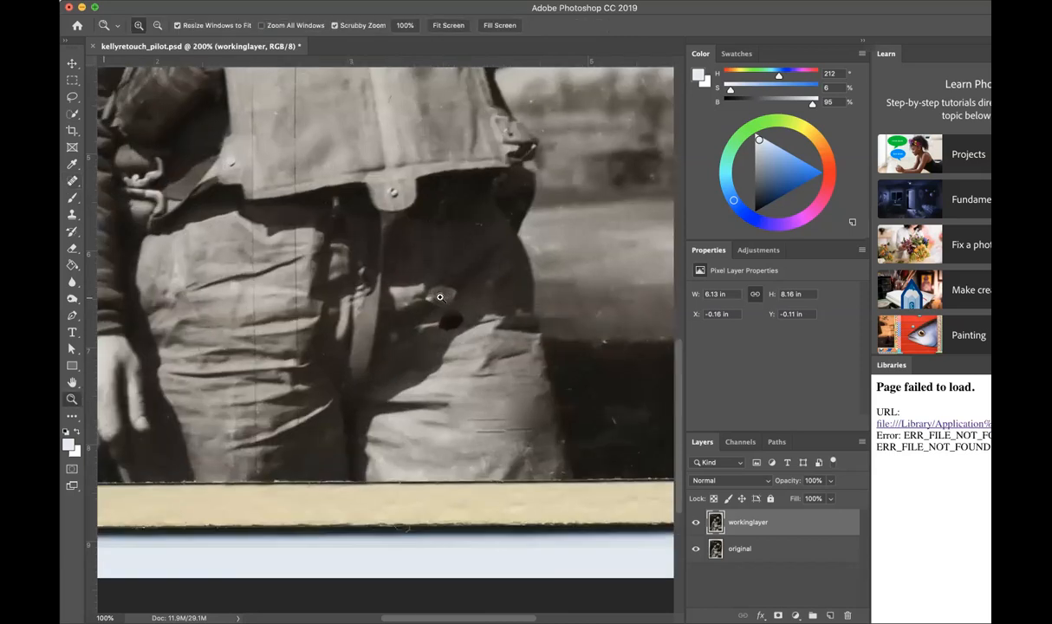
left_click(447, 297)
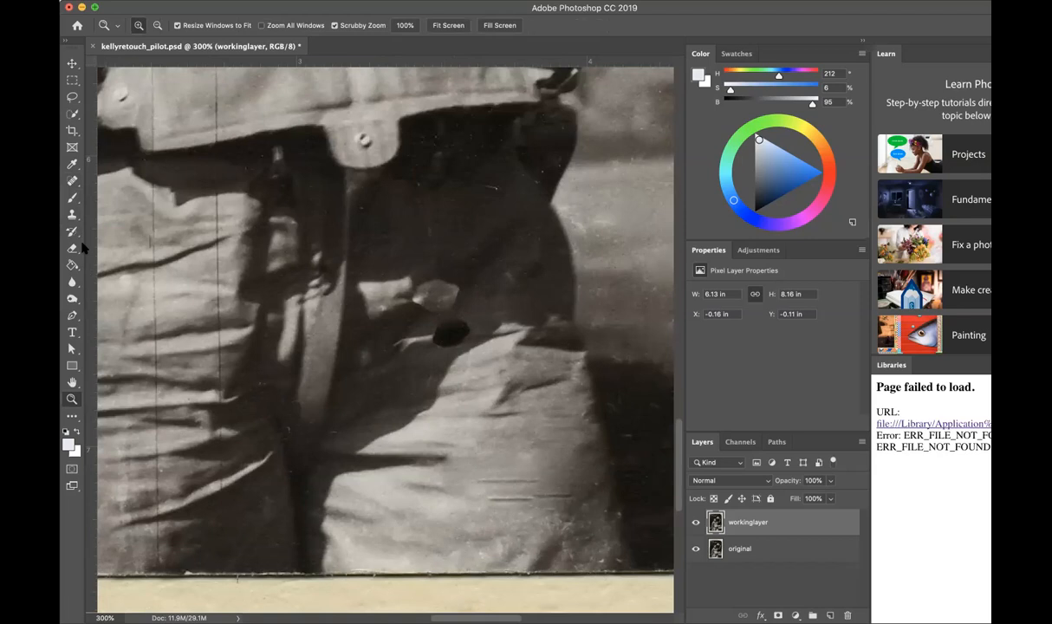
left_click(74, 182)
right_click(74, 182)
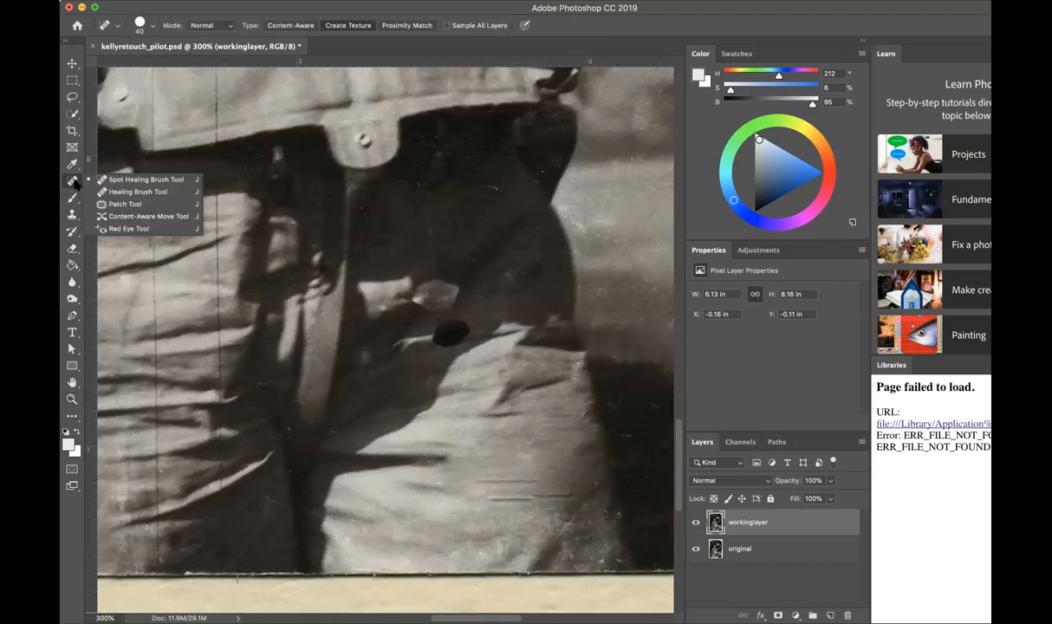
left_click(104, 202)
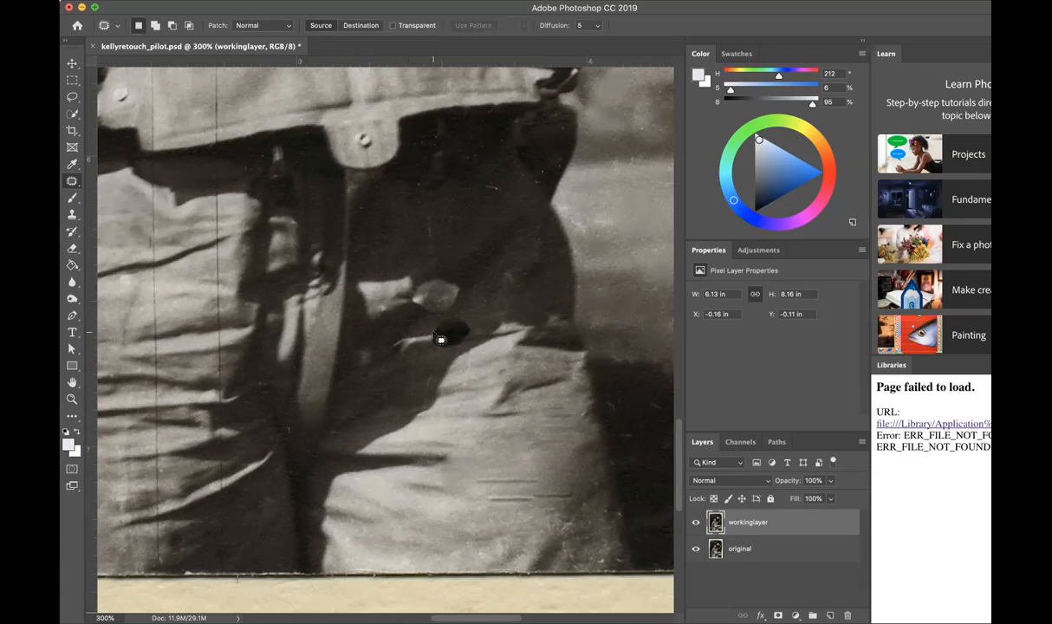
mouse_move(434, 329)
left_mouse_down()
mouse_move(461, 316)
mouse_move(473, 330)
mouse_move(460, 348)
mouse_move(434, 340)
left_mouse_up()
left_click_drag(462, 333, 484, 317)
key("ctrl+d")
Patch the light streak and the pale oval spot in the trousers' shadow with clean dark fabric.
mouse_move(411, 344)
left_mouse_down()
mouse_move(436, 337)
mouse_move(396, 356)
mouse_move(510, 376)
mouse_move(419, 350)
mouse_move(415, 343)
mouse_move(443, 325)
left_mouse_up()
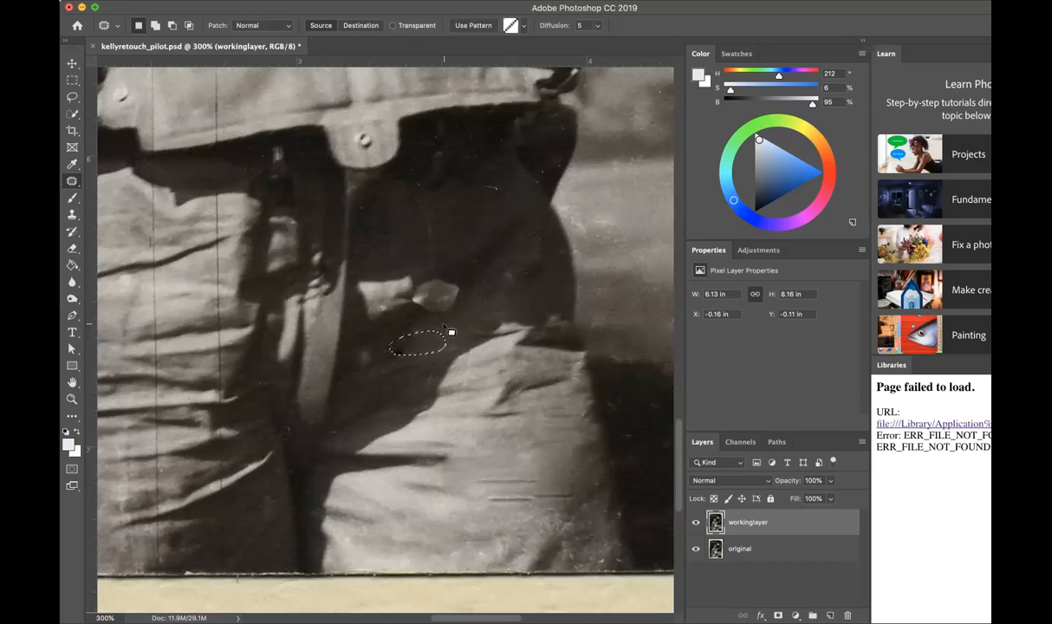
key("ctrl+d")
mouse_move(444, 281)
left_mouse_down()
mouse_move(459, 288)
mouse_move(422, 315)
mouse_move(412, 298)
mouse_move(431, 287)
mouse_move(422, 245)
mouse_move(397, 251)
left_mouse_up()
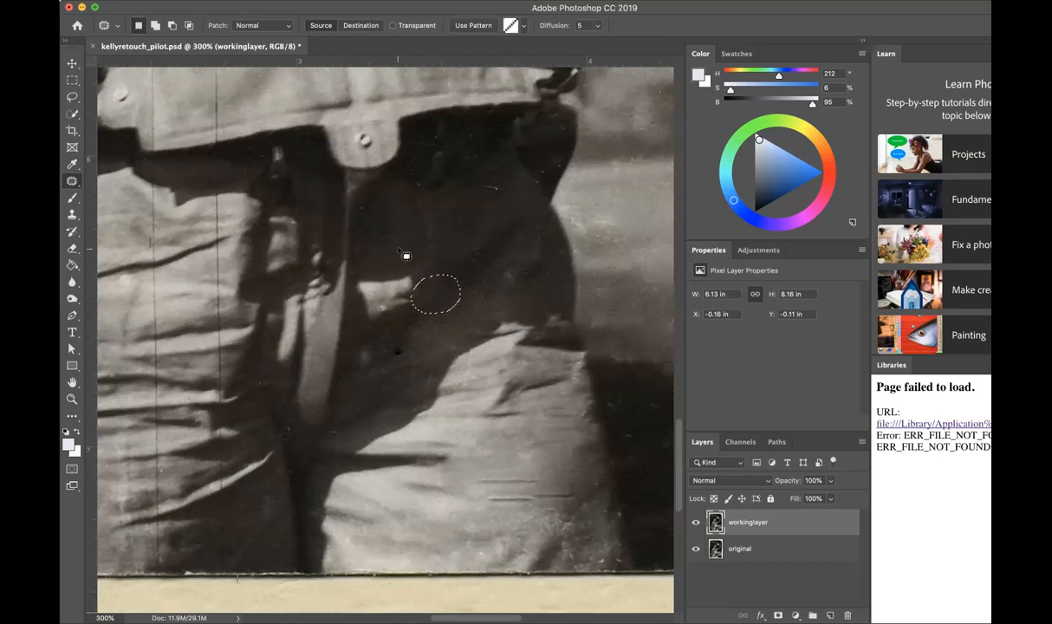
left_click(400, 253)
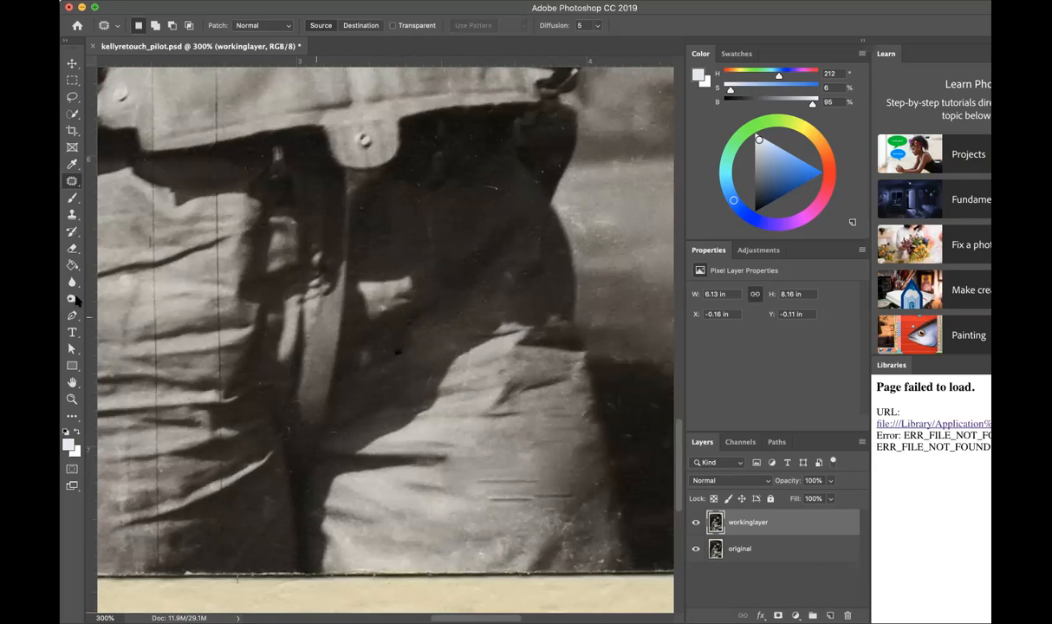
Heal the small black dot and the specks on the image-right thigh and hip with a 15 px Spot Healing Brush.
left_click_drag(75, 185, 113, 176)
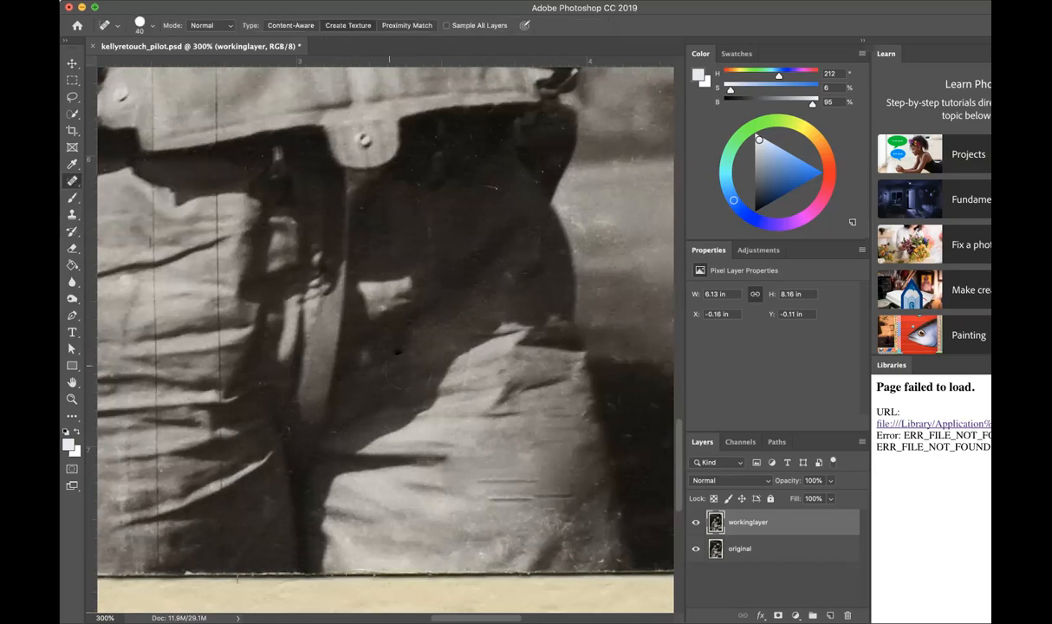
key("bracketleft")
key("bracketleft")
key("bracketleft")
key("bracketleft")
key("bracketleft")
left_click(398, 354)
left_click(548, 323)
left_click(538, 336)
left_click(550, 132)
Heal the specks in the dark waist area, on the hanging strap and in the adjoining trouser shadow, and reduce the brush size.
left_click(264, 144)
left_click(263, 152)
left_click(272, 174)
left_click(263, 158)
left_click(248, 166)
left_click(285, 137)
left_click(277, 144)
left_click(286, 136)
left_click_drag(362, 188, 363, 211)
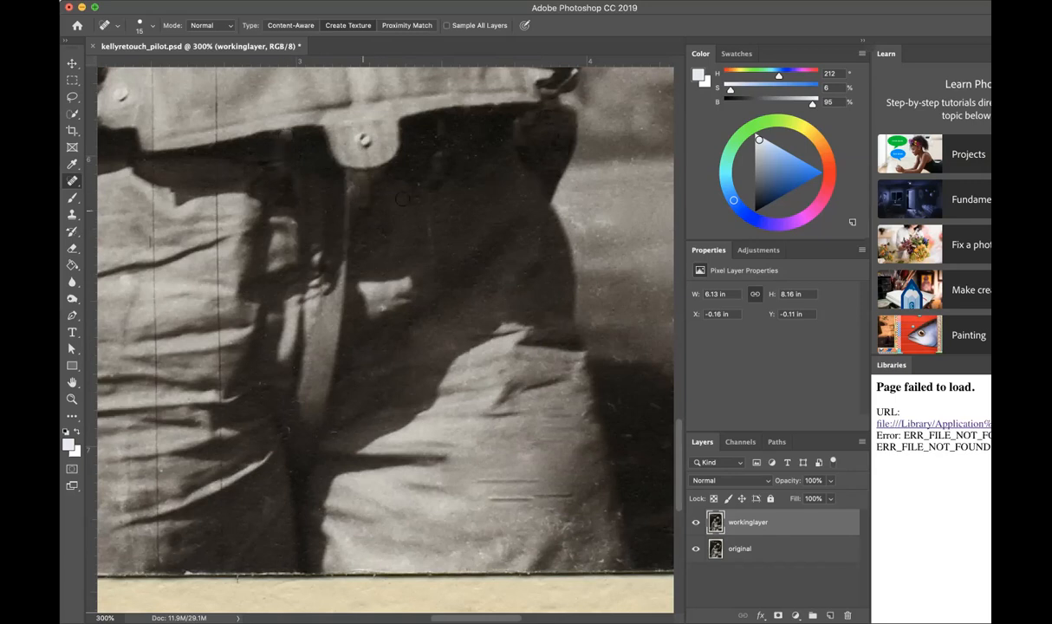
left_click(426, 223)
key("bracketleft")
key("bracketleft")
Switch to the Burn tool and enlarge its brush to 20 px.
left_click(72, 298)
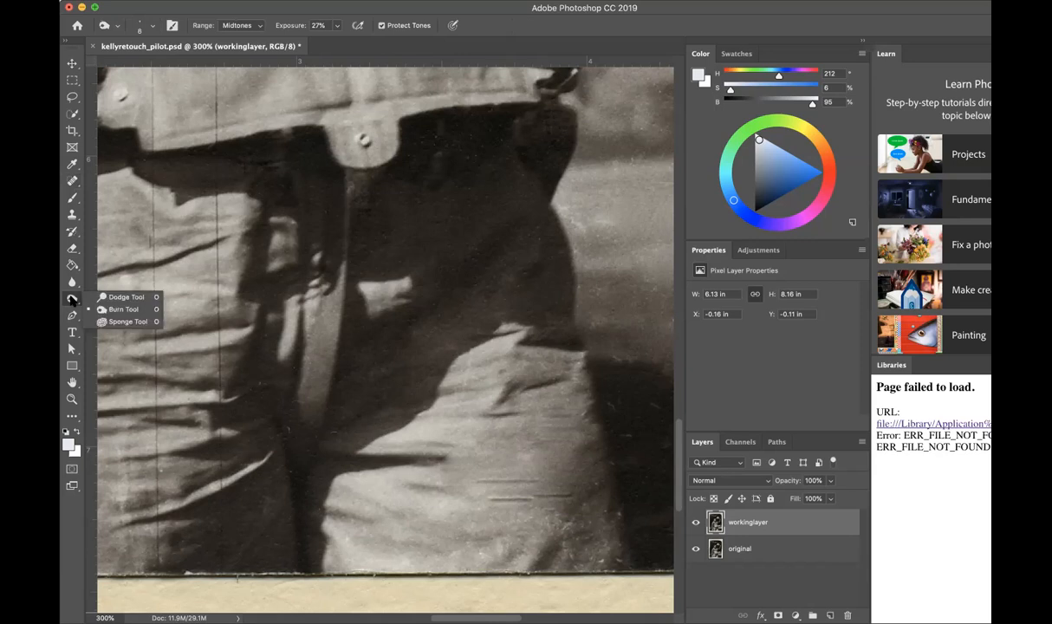
left_click(117, 308)
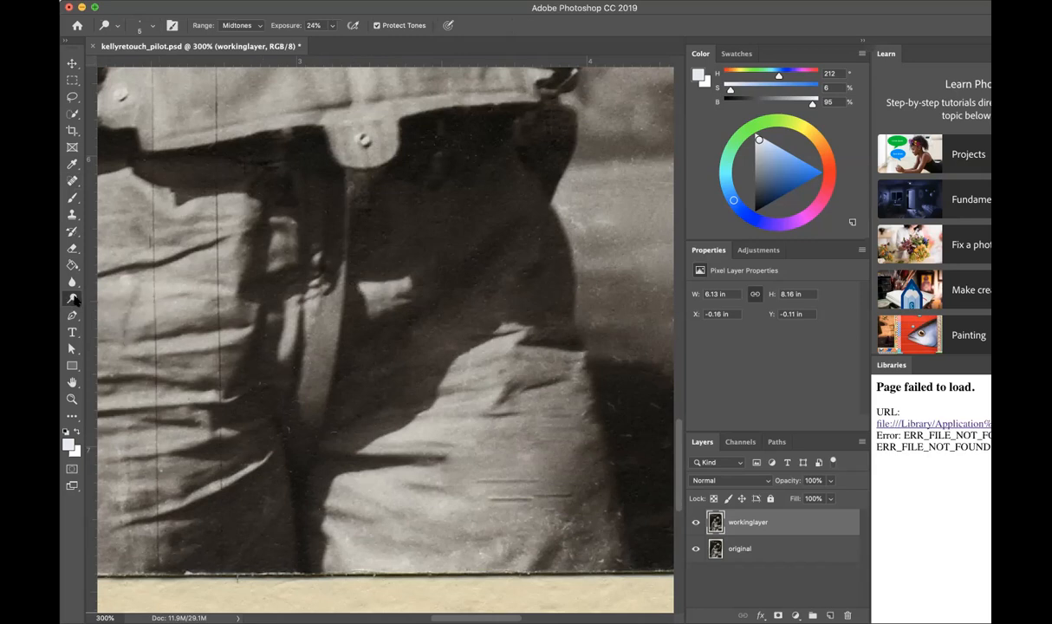
right_click(73, 300)
left_click(117, 293)
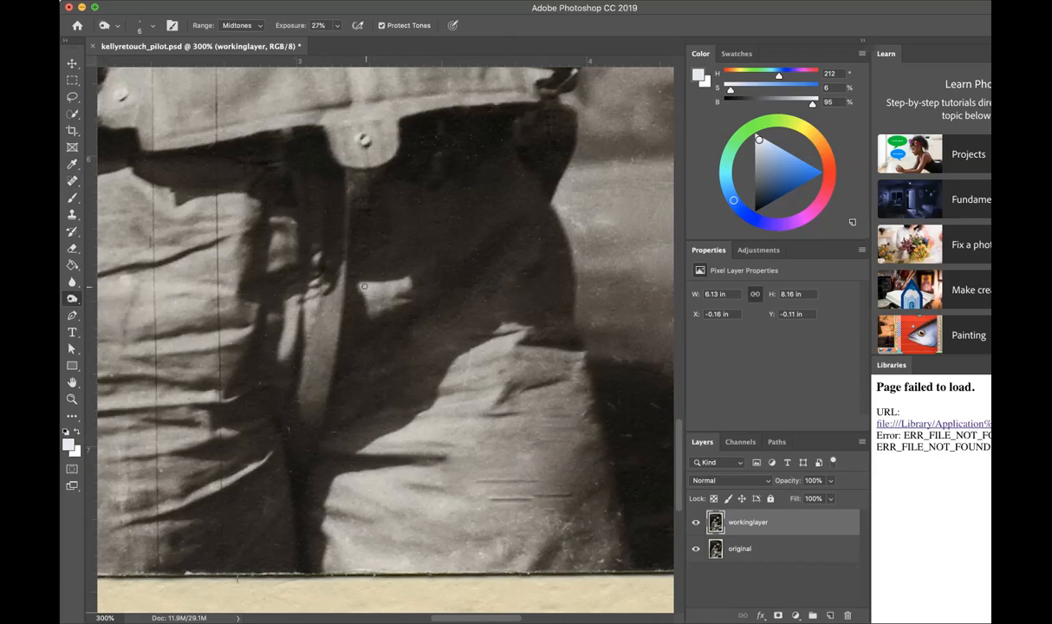
key("bracketright")
key("bracketright")
key("bracketright")
key("bracketright")
key("bracketright")
Set the burn exposure to 50% and darken the light patch beside the hanging strap in the trousers' shadow.
left_click(337, 26)
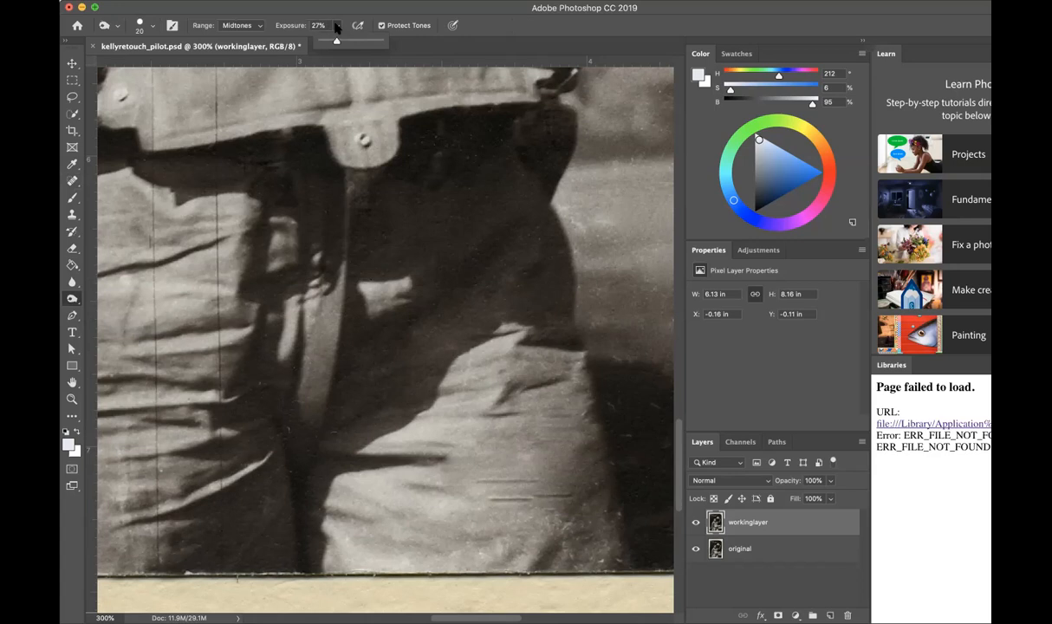
left_click(337, 27)
left_click(337, 27)
left_click(324, 25)
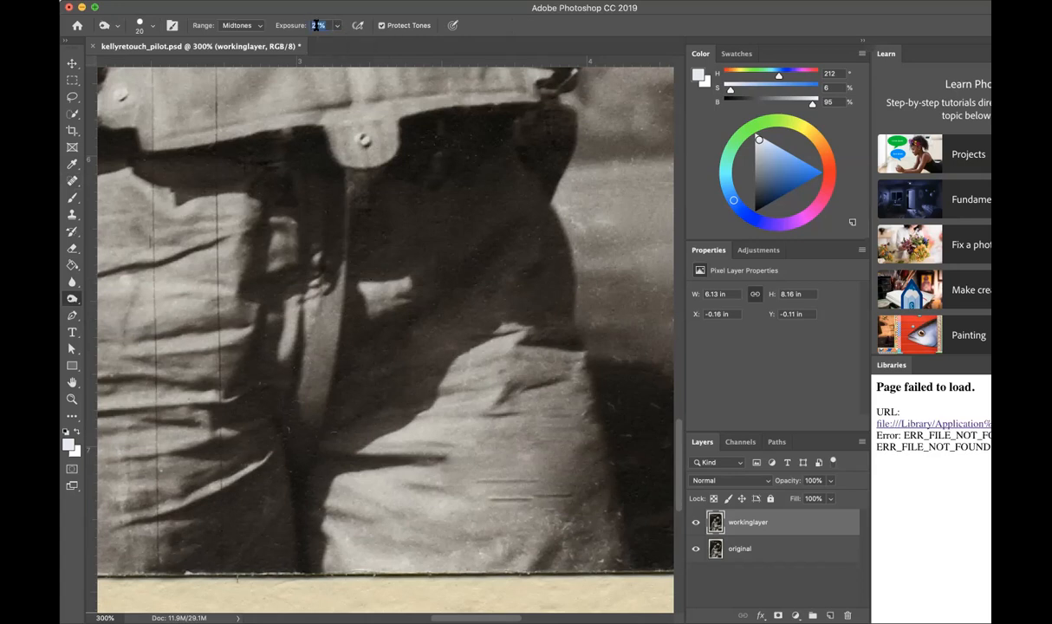
type("50")
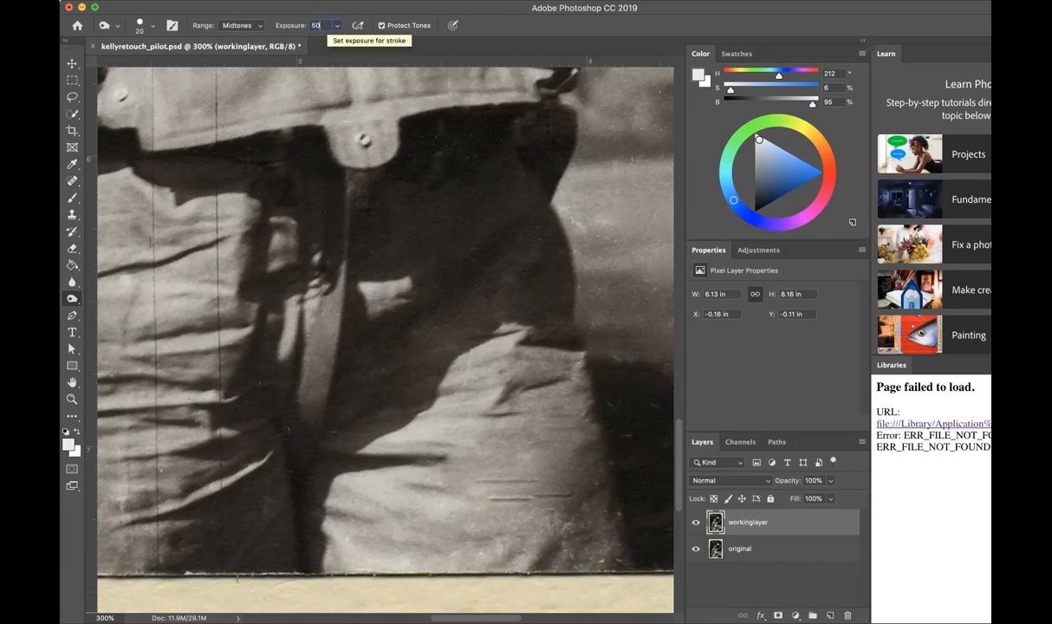
key("Return")
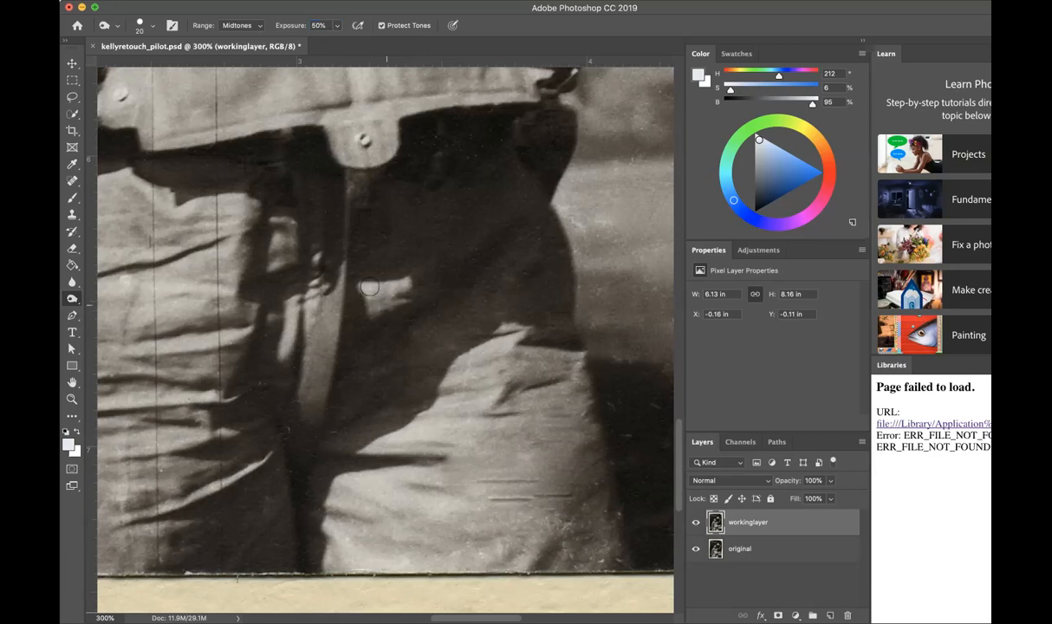
mouse_move(366, 286)
left_mouse_down()
mouse_move(378, 301)
mouse_move(375, 288)
mouse_move(399, 283)
mouse_move(396, 302)
mouse_move(349, 274)
mouse_move(358, 295)
mouse_move(402, 282)
left_mouse_up()
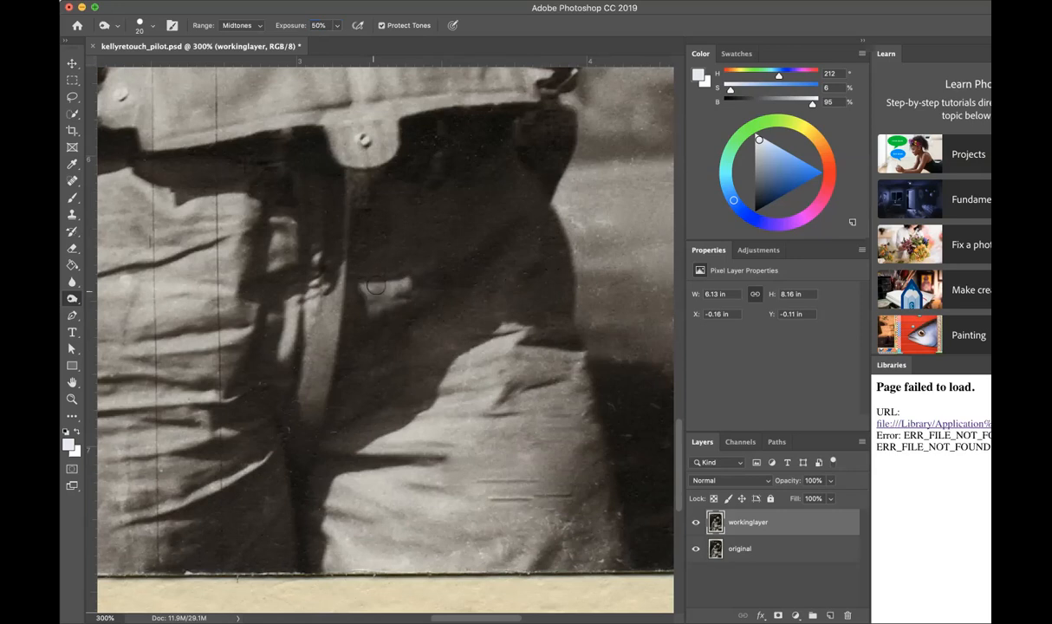
left_click_drag(402, 284, 410, 281)
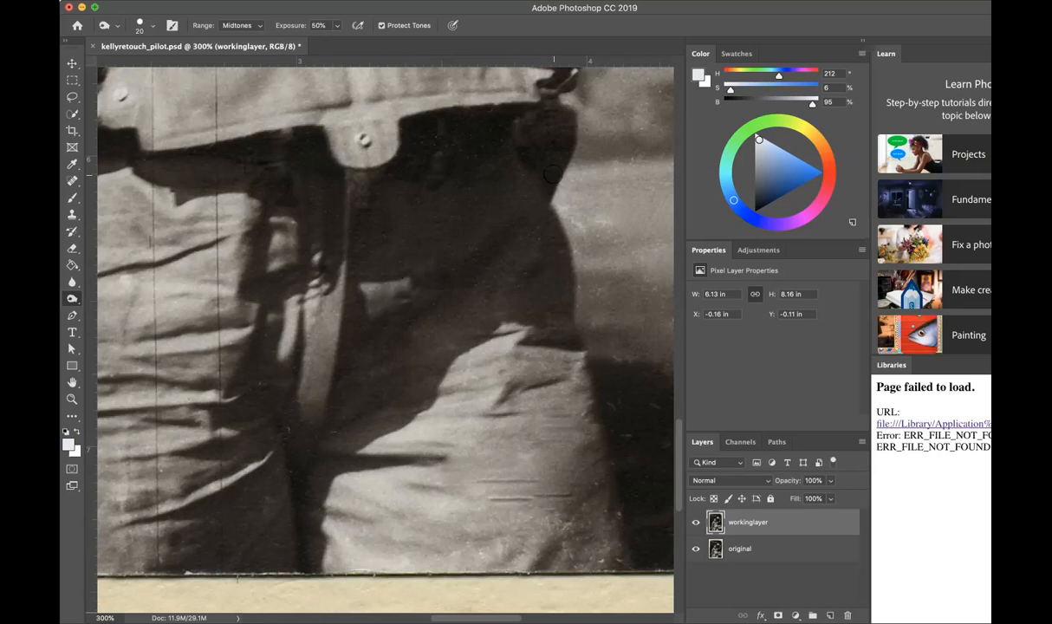
Heal the vertical scratch on the pilot's forehead below the cap with an 8 px Spot Healing Brush.
key("ctrl+minus")
key("ctrl+minus")
key("ctrl+minus")
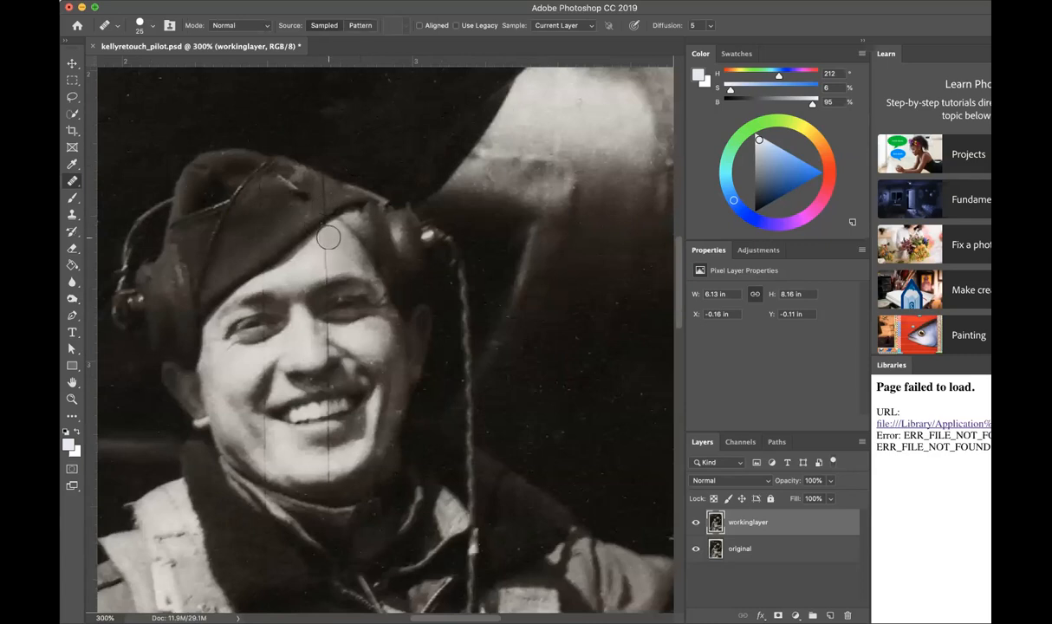
left_click(323, 277)
left_click(211, 243)
right_click(73, 182)
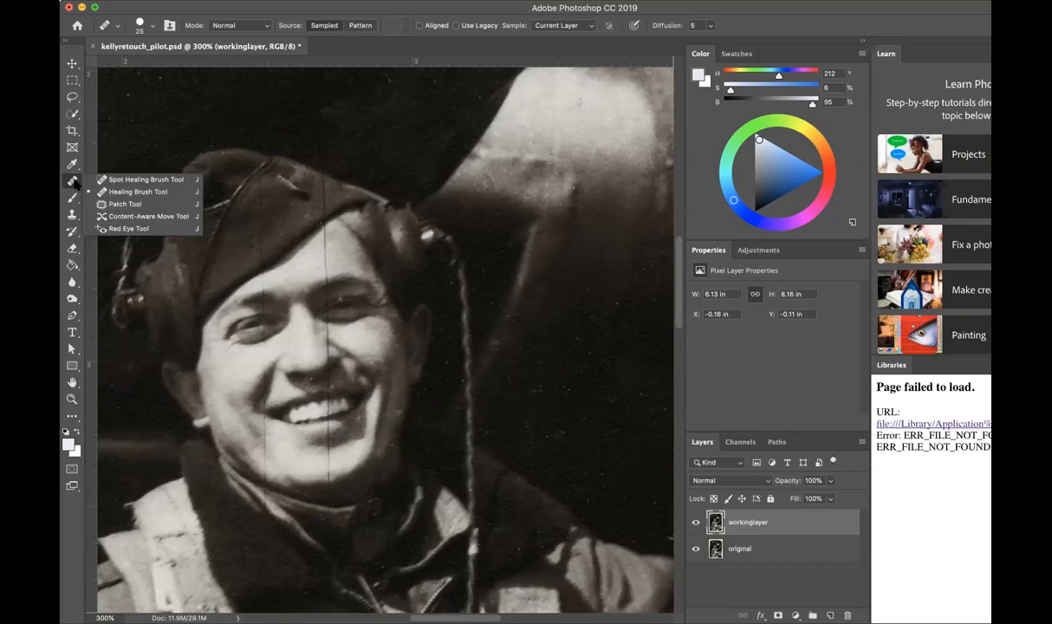
left_click(107, 171)
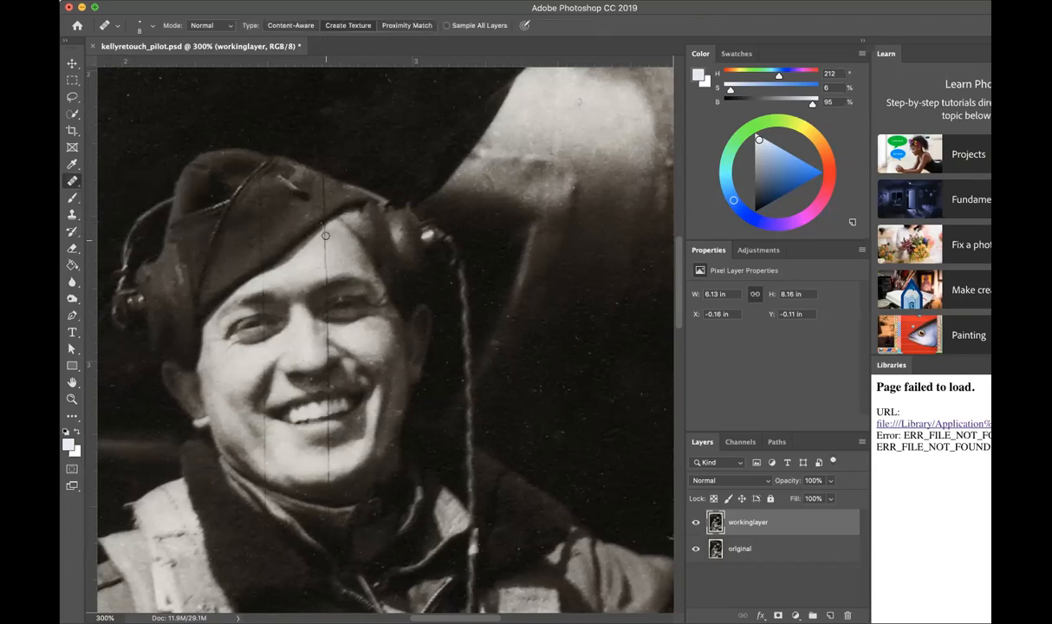
left_click_drag(324, 232, 325, 272)
Patch the scratch where it crosses the cap's lower edge above the forehead, using the neighbouring cap edge.
left_click_drag(75, 186, 130, 194)
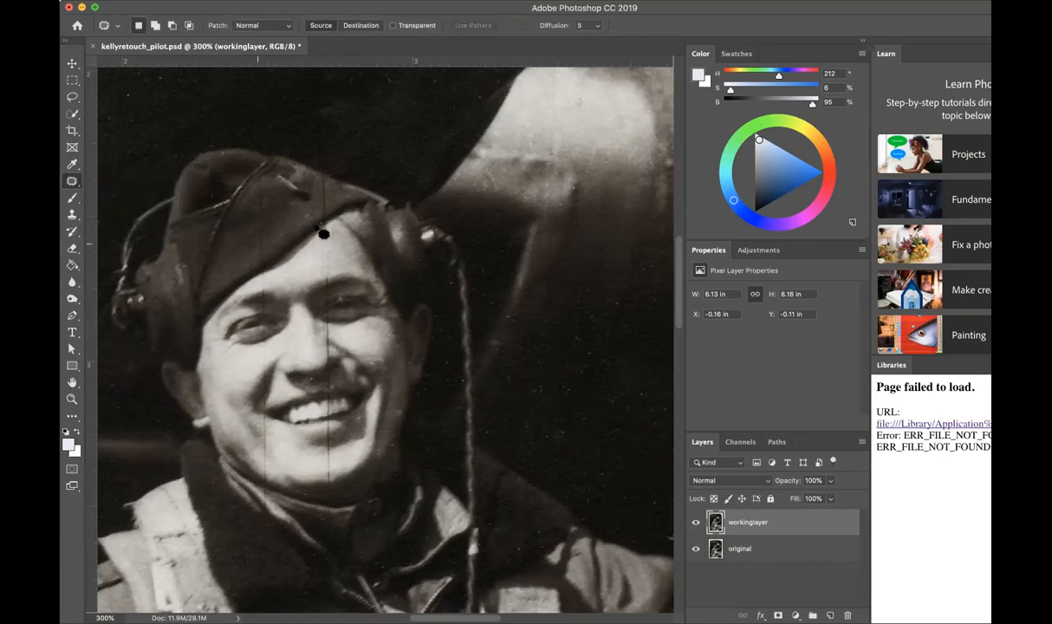
mouse_move(305, 221)
left_mouse_down()
mouse_move(318, 228)
mouse_move(303, 217)
left_mouse_up()
left_click_drag(317, 222, 293, 212)
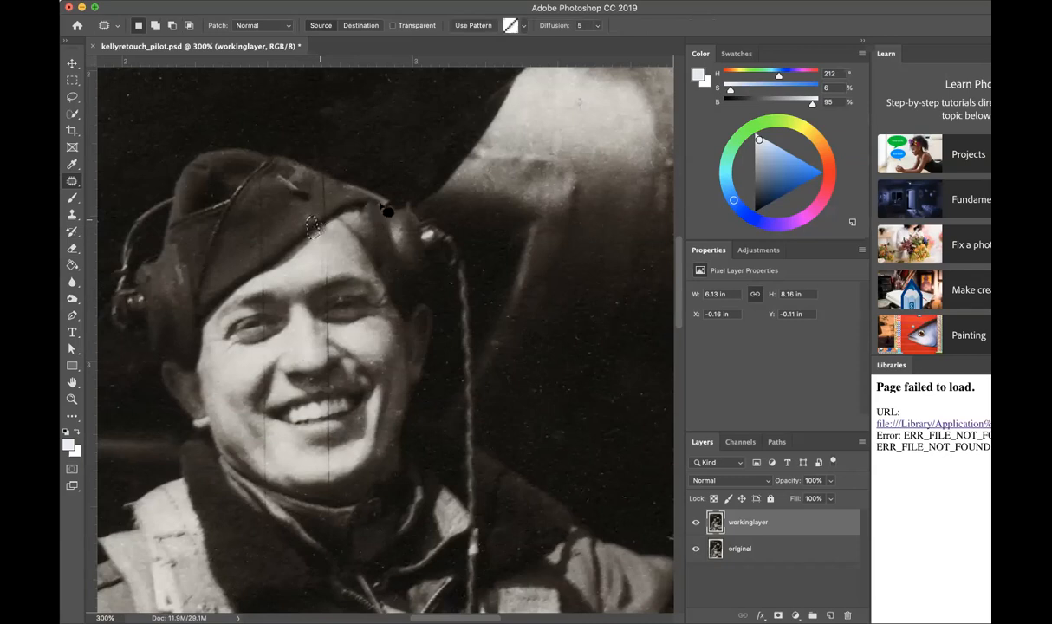
key("super+d")
mouse_move(320, 218)
left_mouse_down()
mouse_move(309, 227)
mouse_move(323, 236)
mouse_move(296, 231)
mouse_move(304, 236)
left_mouse_up()
key("ctrl+d")
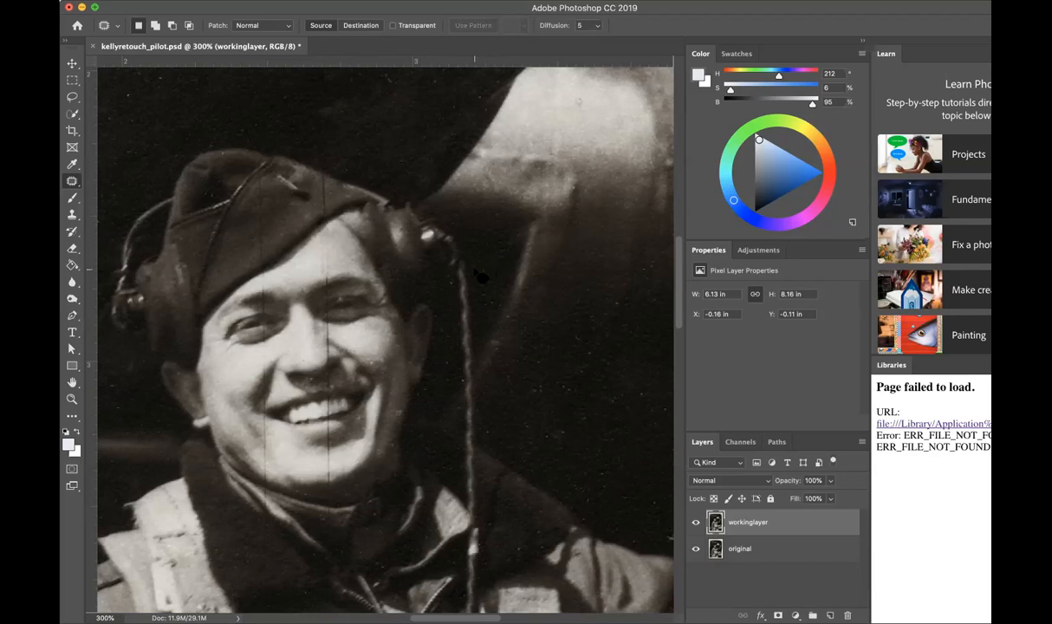
Heal the vertical scratch between the eyebrow and the side of the nose with the 8 px Spot Healing Brush.
key("ctrl+plus")
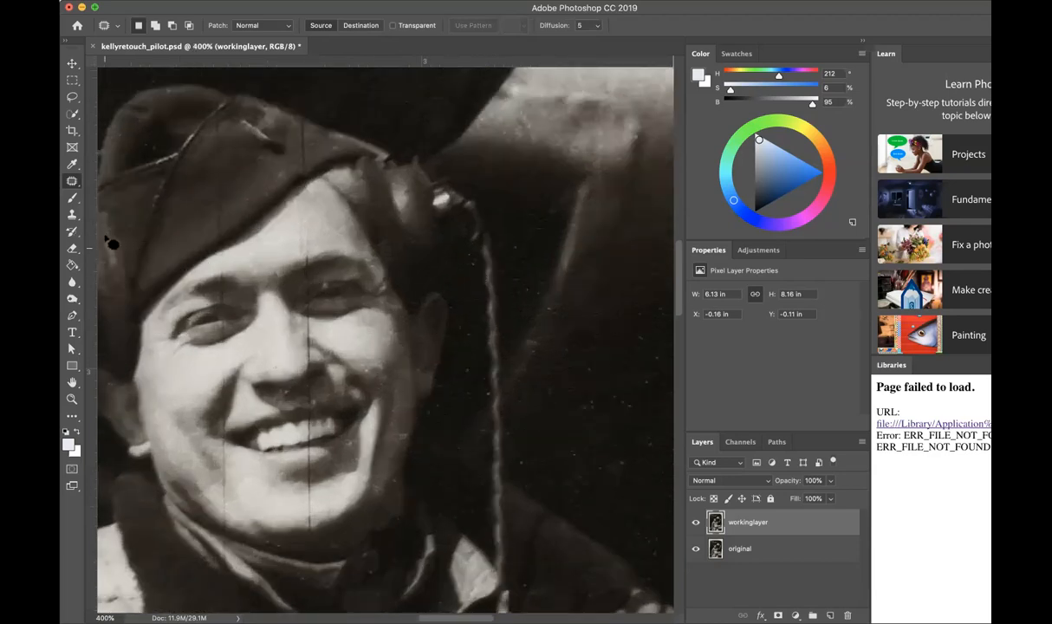
left_click(73, 183)
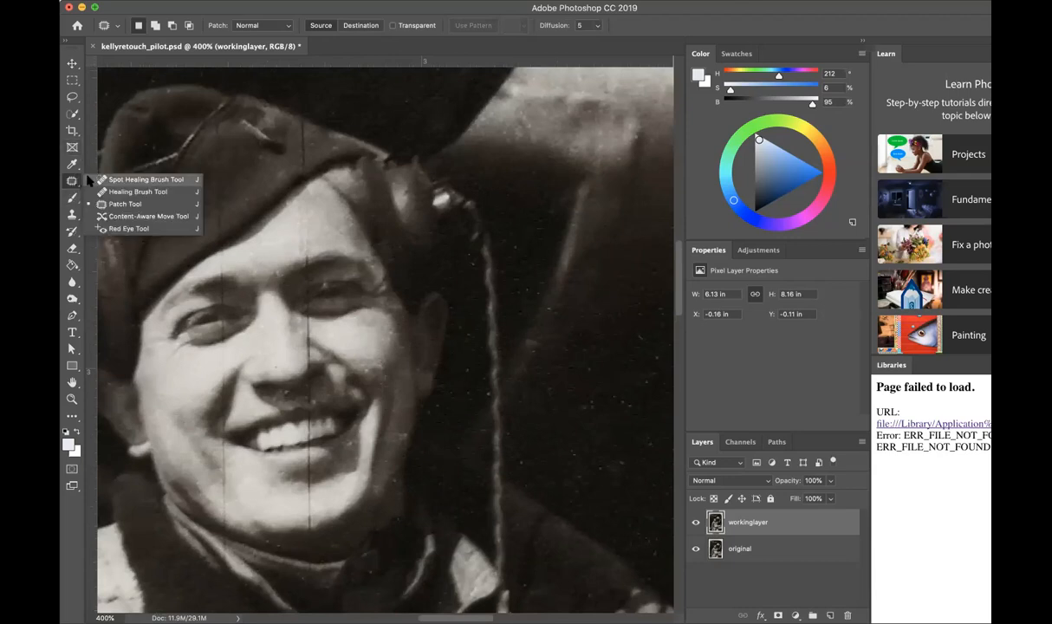
left_click(138, 179)
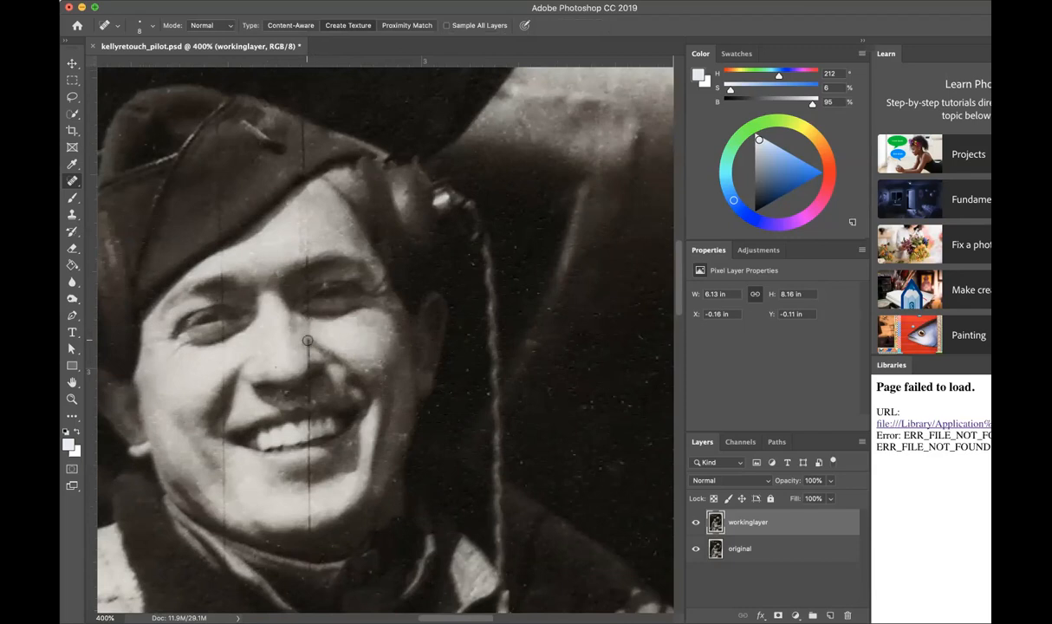
mouse_move(305, 321)
left_mouse_down()
mouse_move(305, 330)
mouse_move(295, 320)
left_mouse_up()
left_click_drag(307, 258, 309, 265)
Clone clean skin over the scratch trace on the forehead with a 3 px Clone Stamp.
left_click(72, 213)
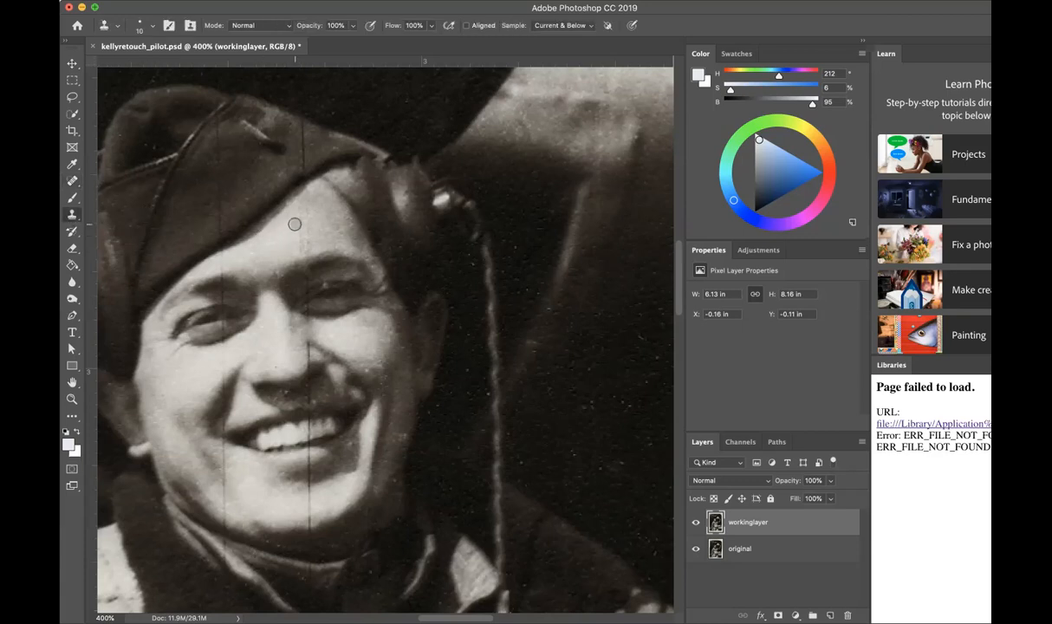
key("bracketleft")
key("bracketleft")
key("bracketleft")
key("bracketleft")
left_click_drag(301, 239, 300, 250)
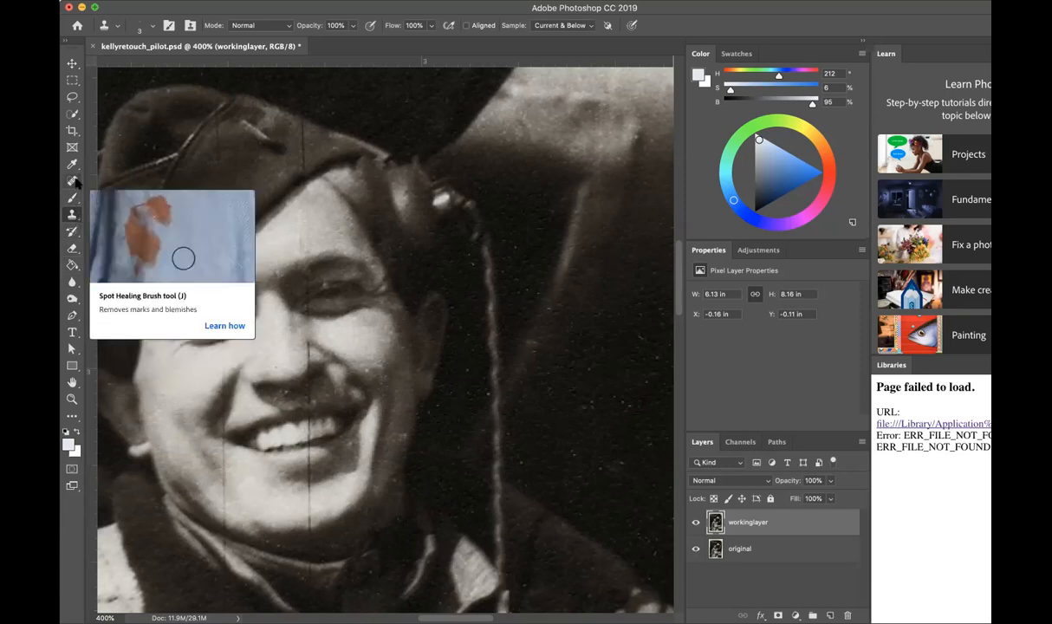
Patch the scratch across the upper teeth by copying a neighbouring clean tooth area onto it in Destination mode.
left_click_drag(76, 182, 97, 201)
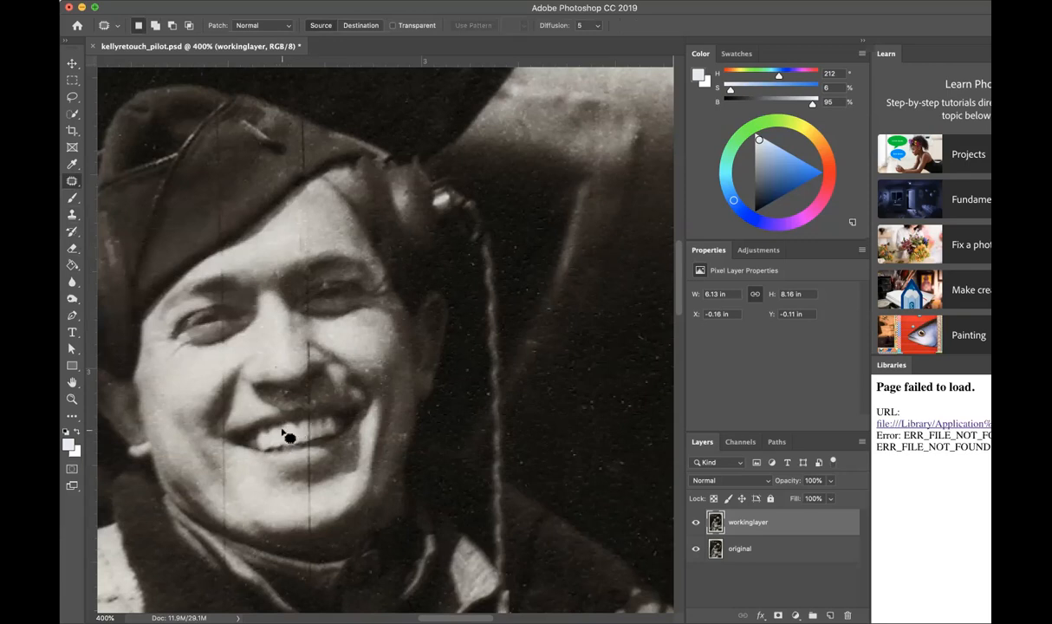
mouse_move(294, 428)
left_mouse_down()
mouse_move(281, 440)
mouse_move(288, 431)
left_mouse_up()
left_click(354, 27)
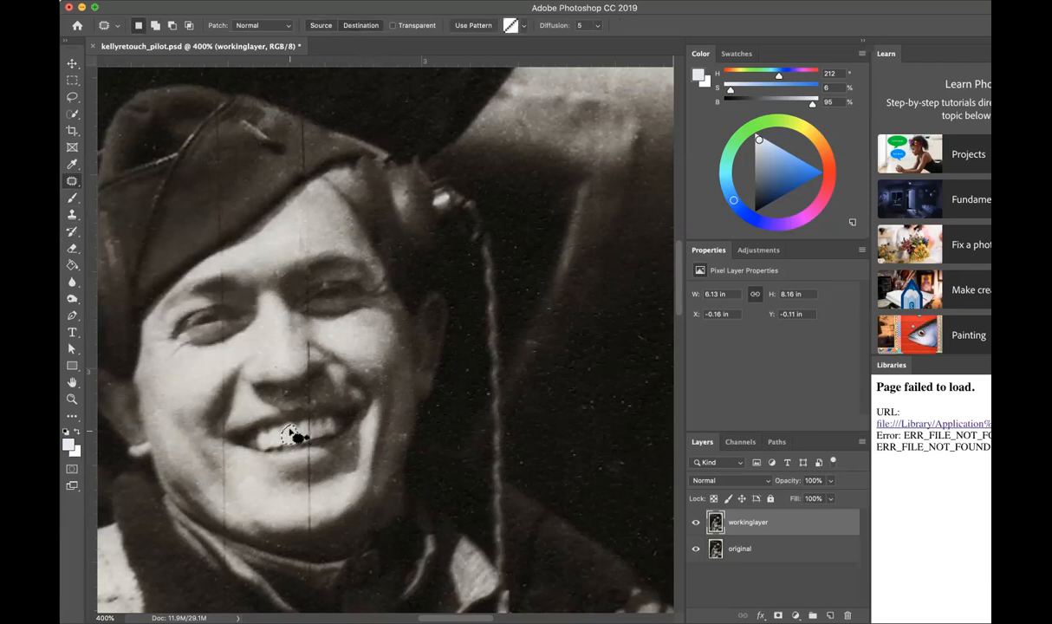
left_click_drag(294, 436, 305, 432)
key("ctrl+d")
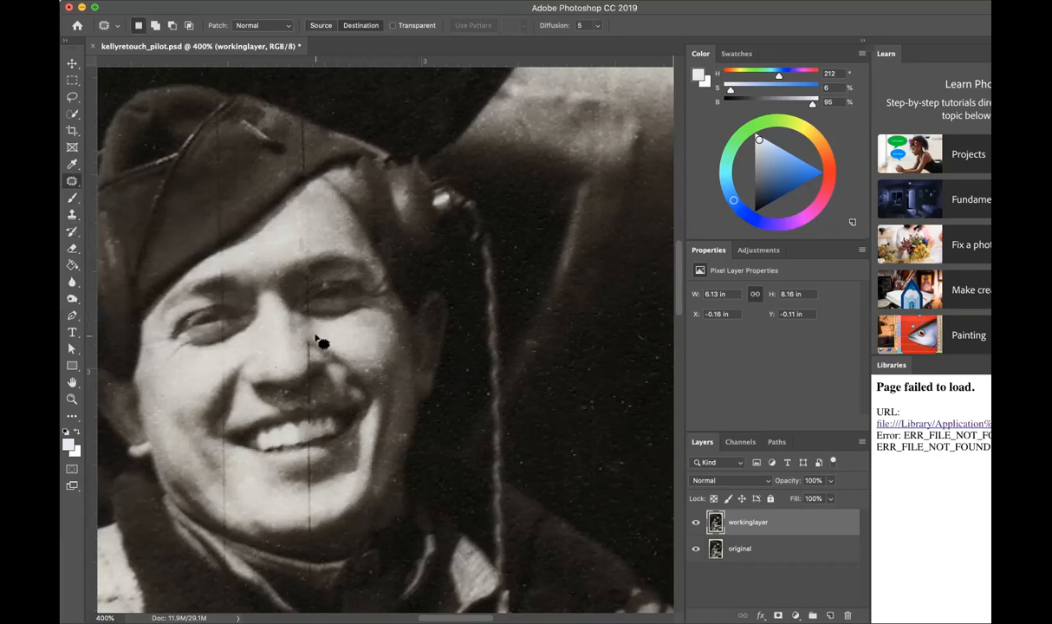
Retouch the scratch across the teeth with a 7 px Healing Brush sampled from a clean area beside it.
right_click(75, 182)
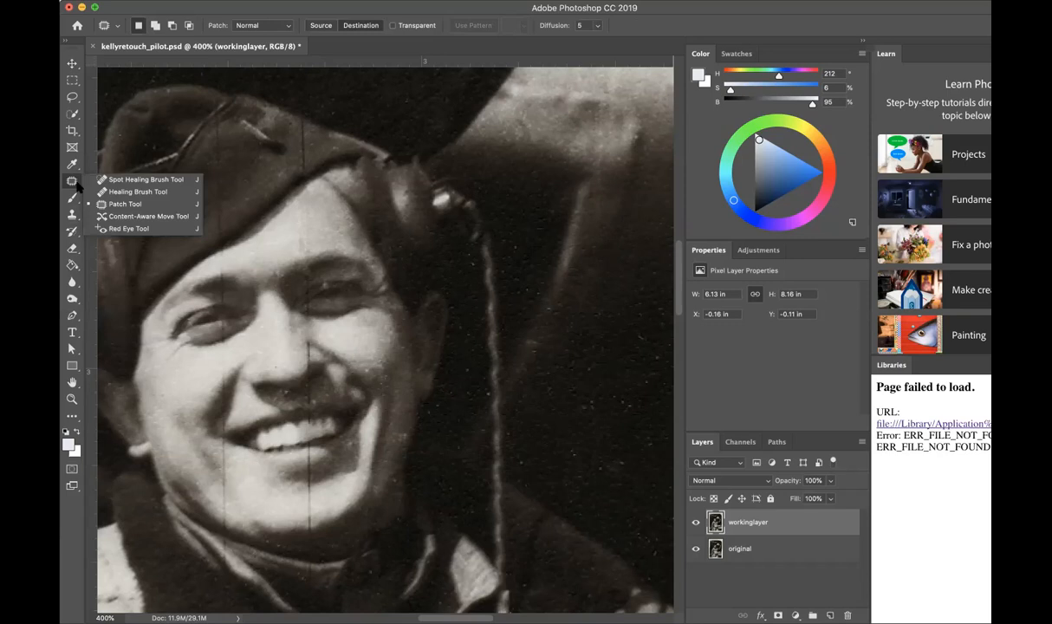
left_click(108, 190)
left_click(278, 424, "alt")
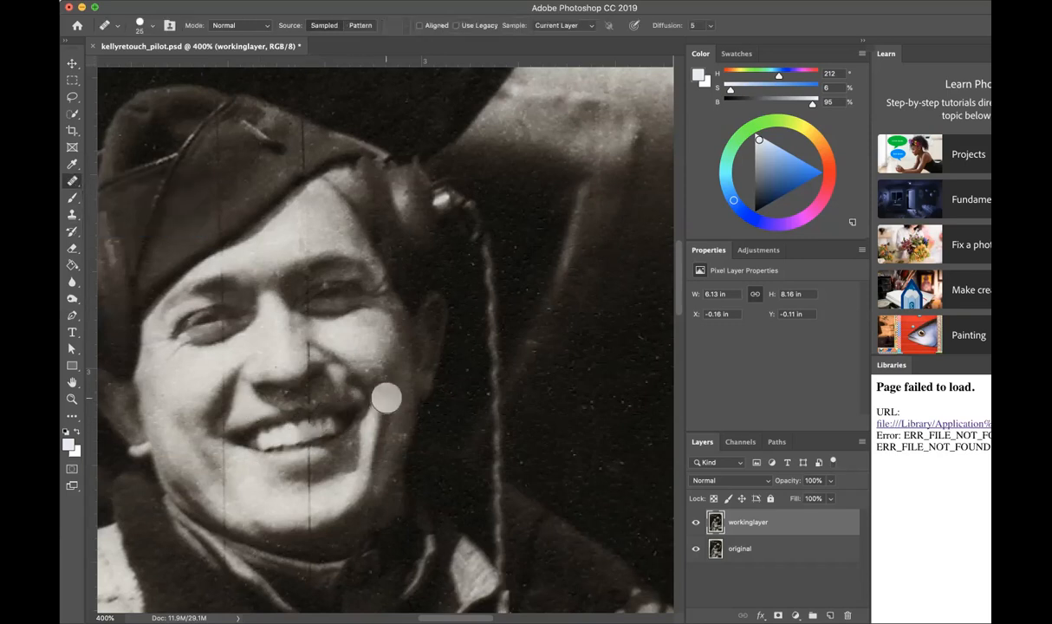
key("bracketleft")
key("bracketleft")
key("bracketleft")
key("bracketleft")
key("bracketleft")
key("bracketleft")
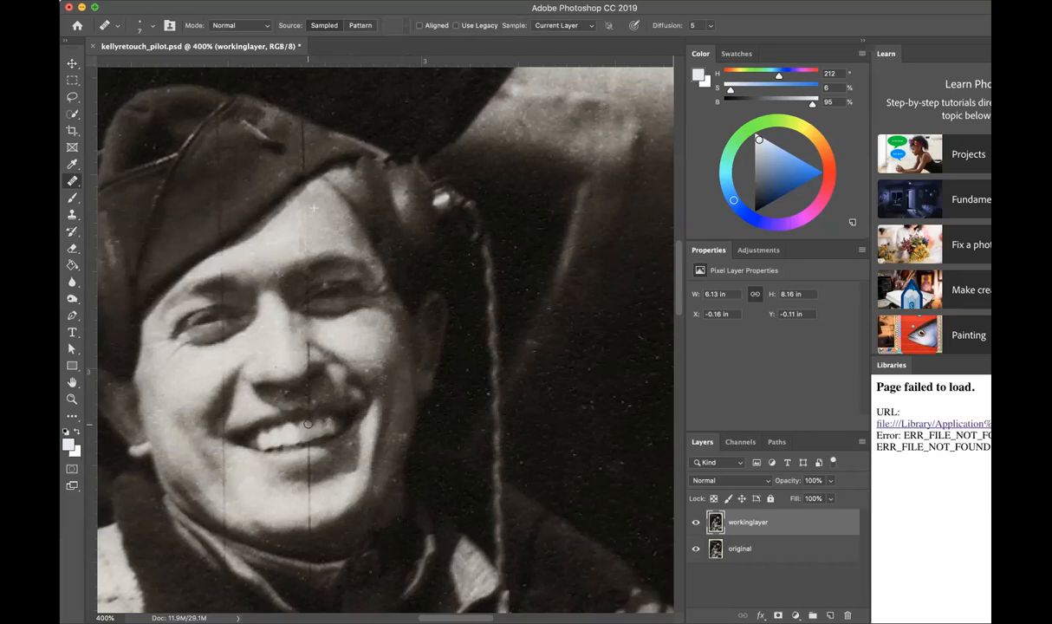
left_click(332, 436)
left_click(350, 444)
left_click(168, 234)
Heal the dark scratch remnants beside the nose and at the upper teeth with the 8 px Spot Healing Brush.
left_click(73, 214)
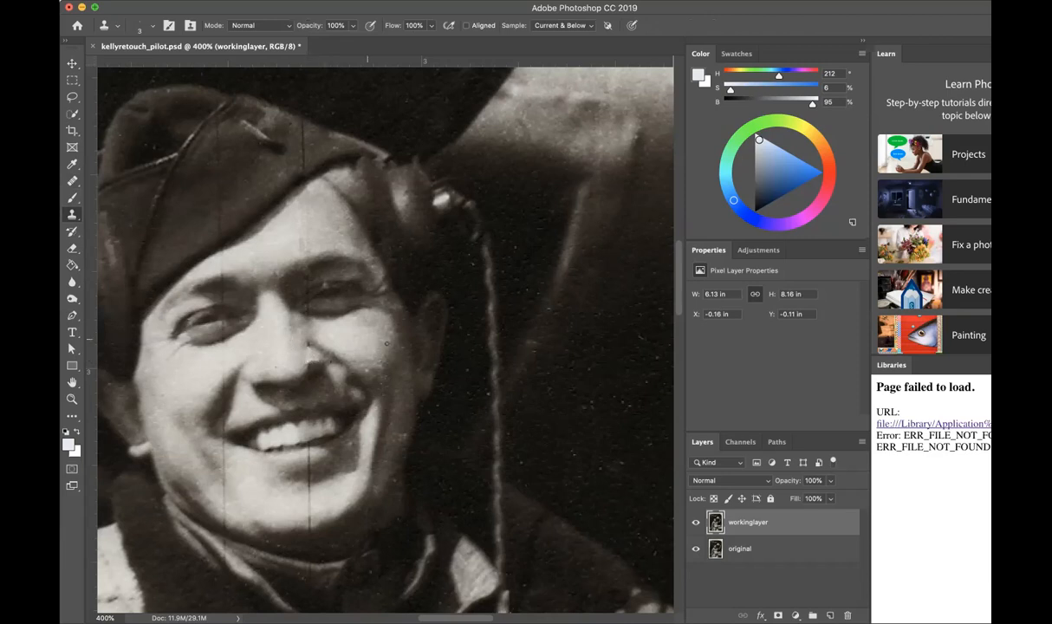
left_click(73, 182)
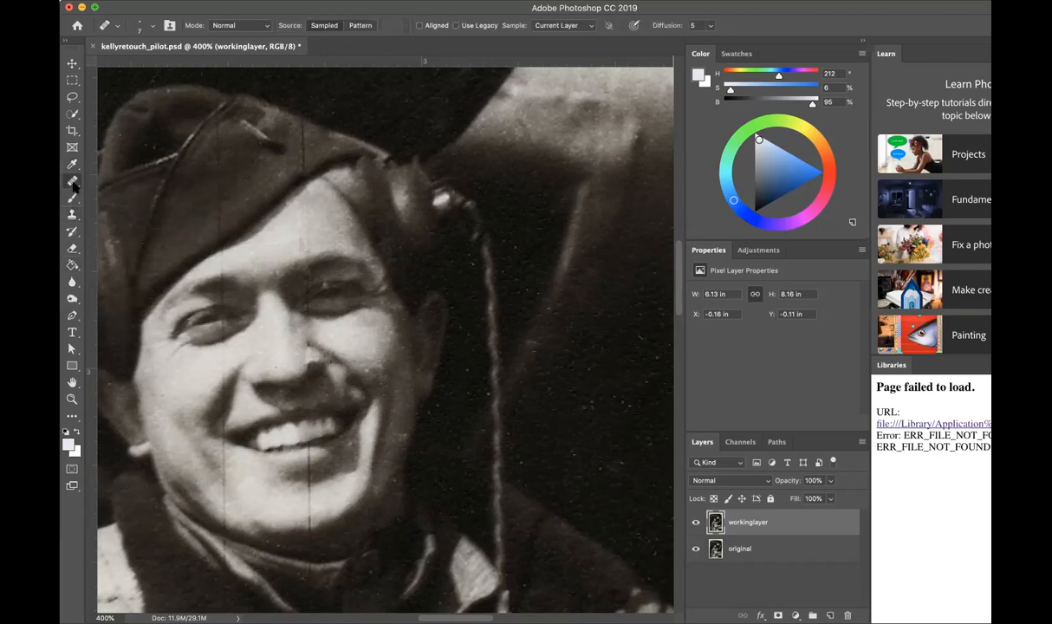
right_click(72, 182)
left_click(121, 178)
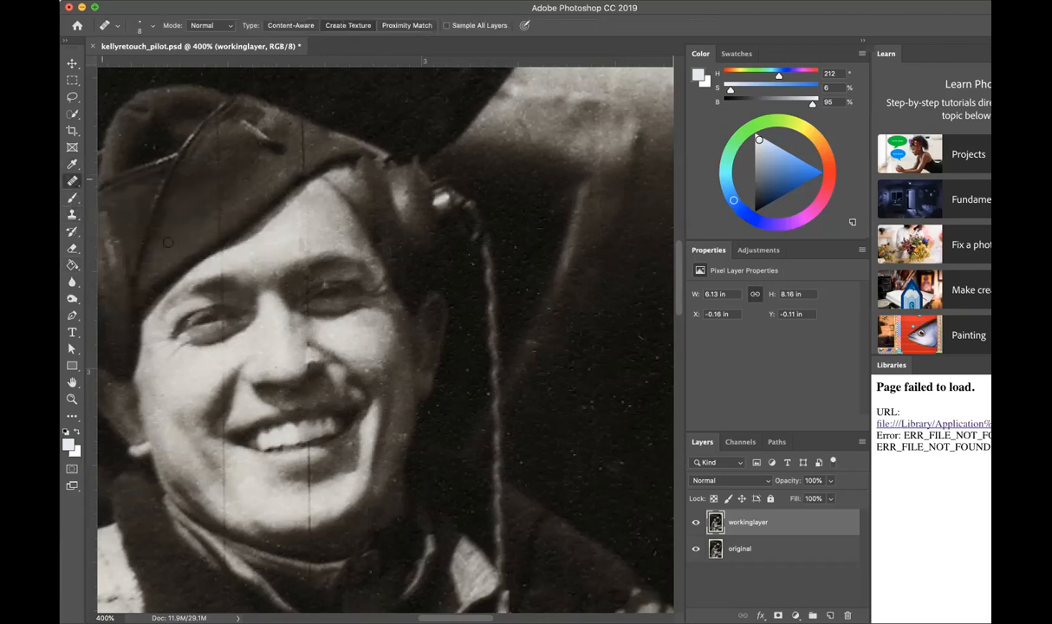
left_click_drag(305, 354, 304, 362)
left_click(292, 325)
left_click(305, 425)
Switch to the Dodge tool with a 5 px brush, Midtones range and 24% exposure.
left_click(72, 299)
right_click(72, 299)
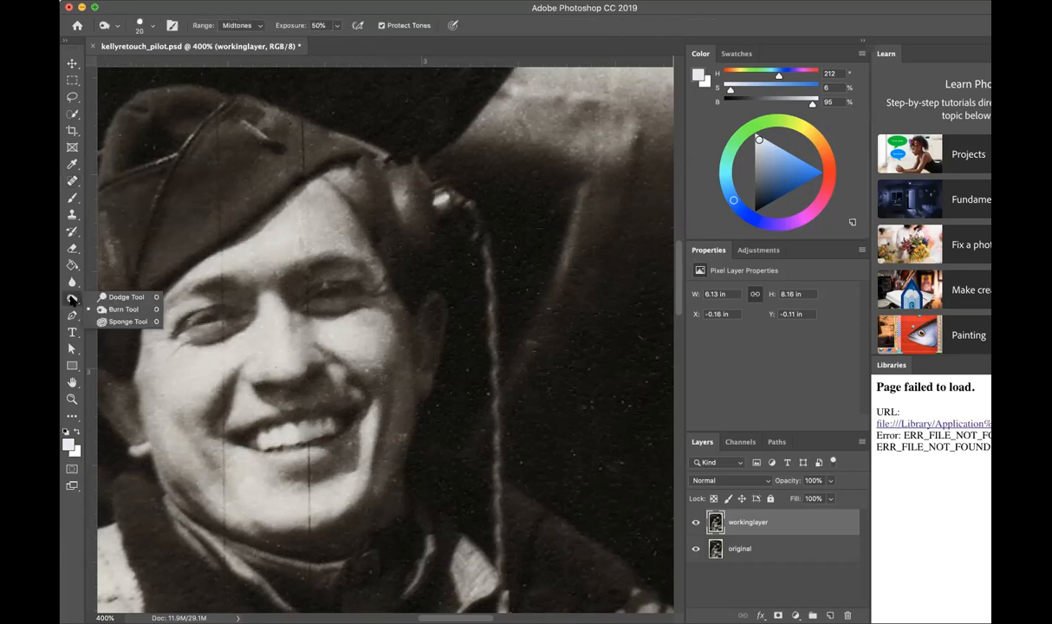
left_click(122, 309)
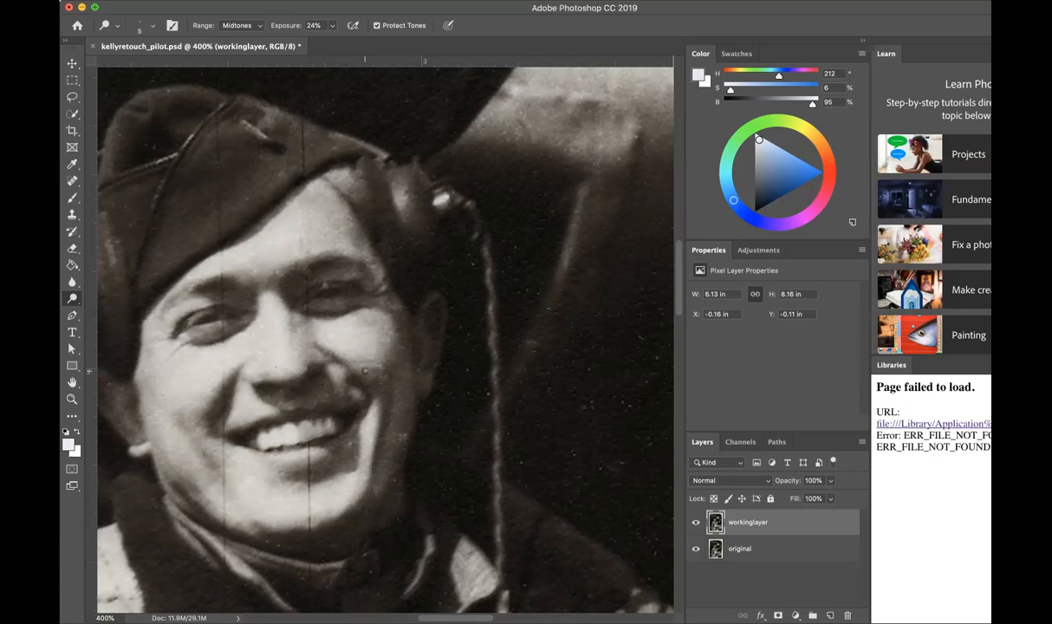
left_click(74, 181)
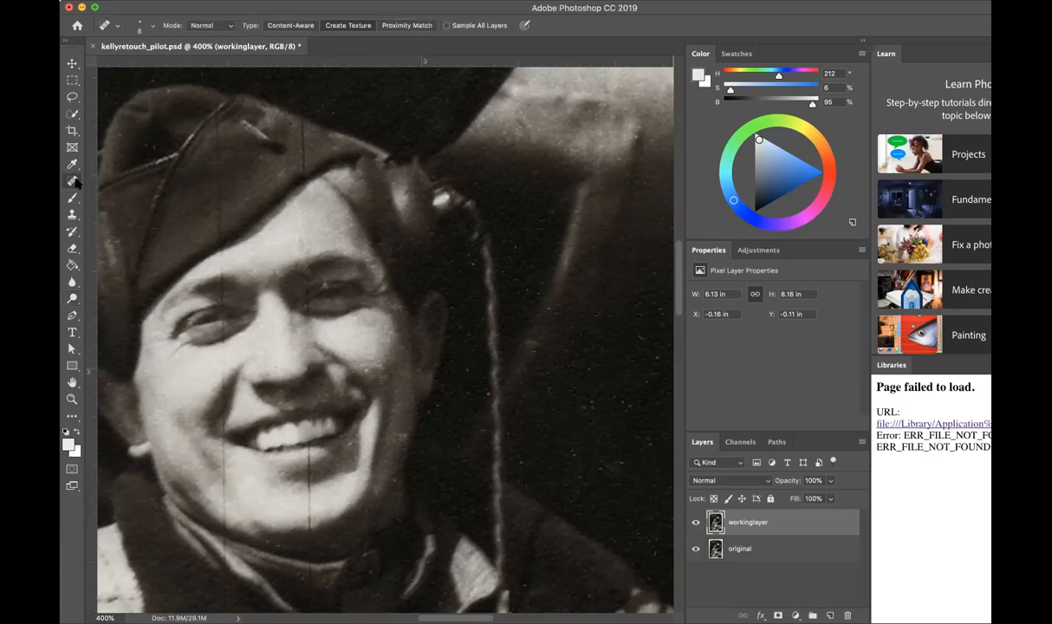
right_click(74, 181)
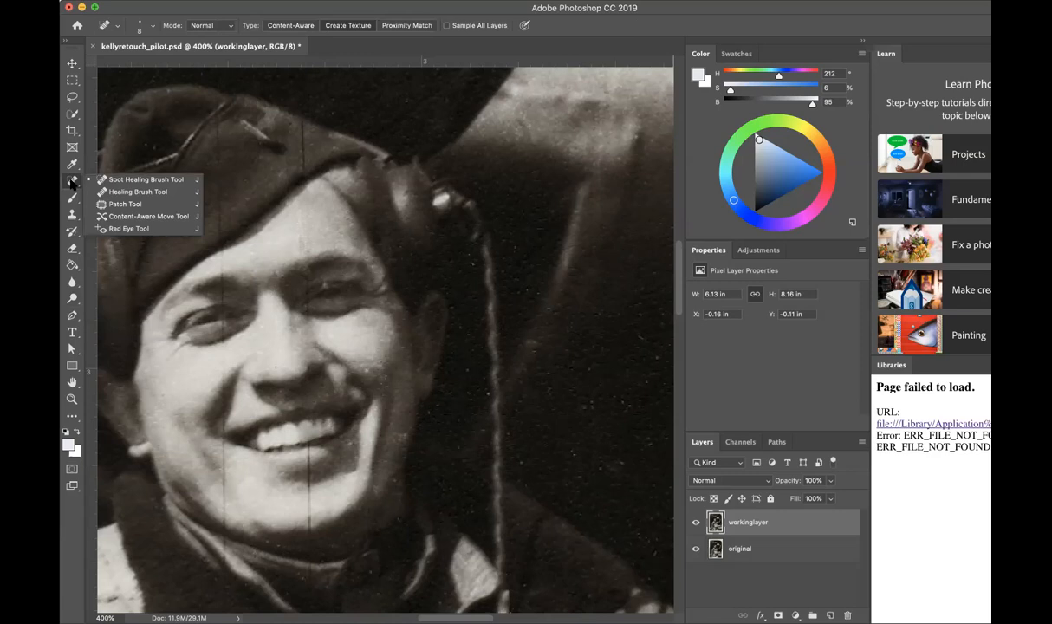
left_click(119, 179)
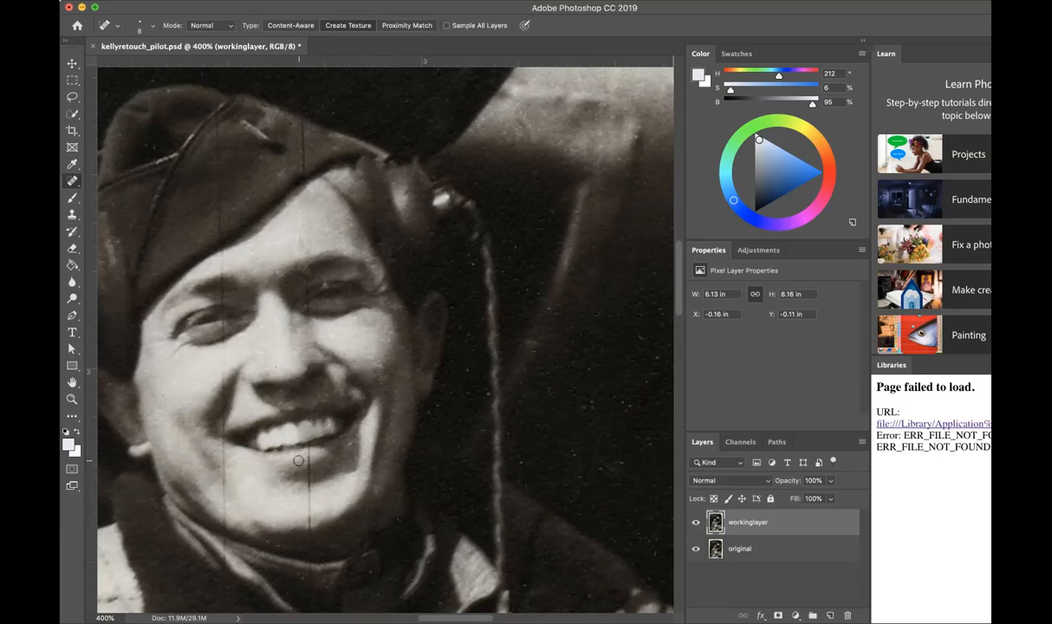
Clone clean skin over the vertical scratch just below the lower lip with a 3 px Clone Stamp.
left_click(73, 216)
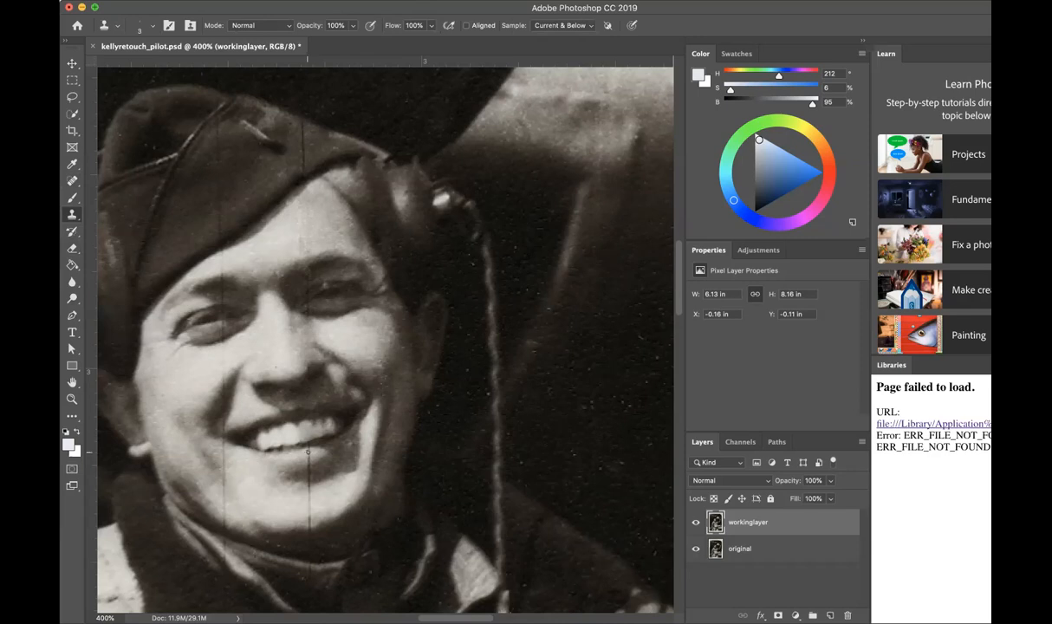
left_click_drag(307, 456, 307, 465)
left_click(304, 466)
left_click(318, 470, "alt")
left_click_drag(308, 467, 308, 480)
Show the Clone Source settings to review the sample source and overlay options, and close them.
left_click(315, 0)
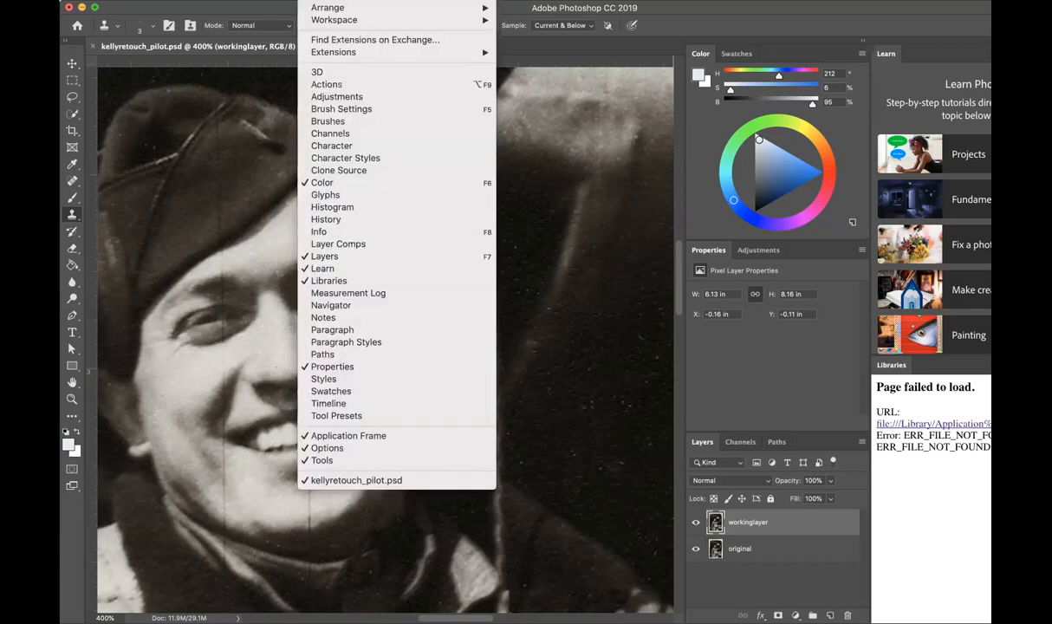
left_click(373, 170)
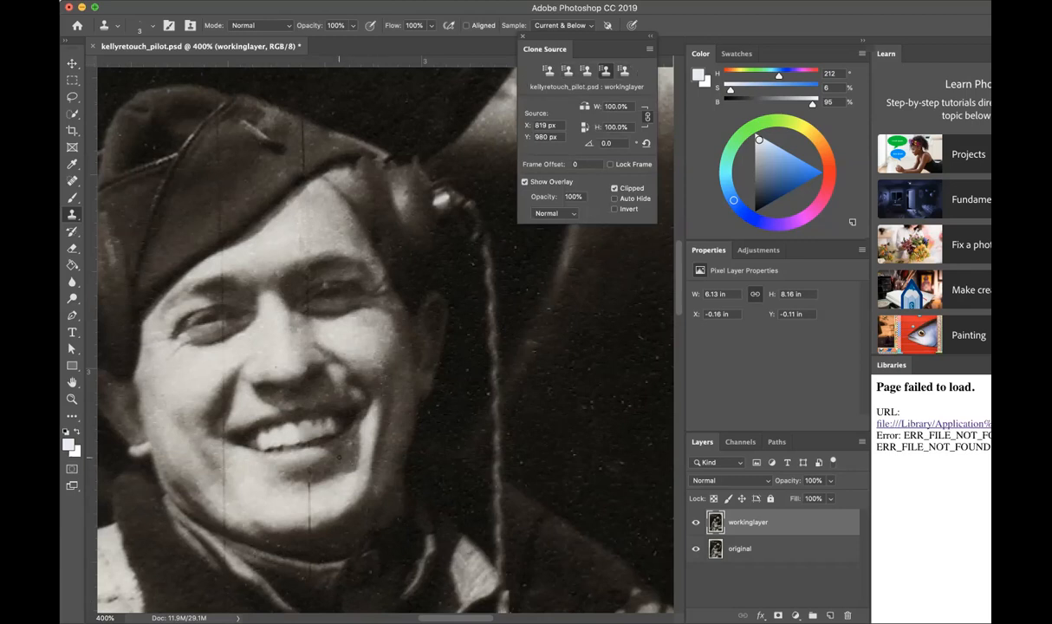
left_click(522, 36)
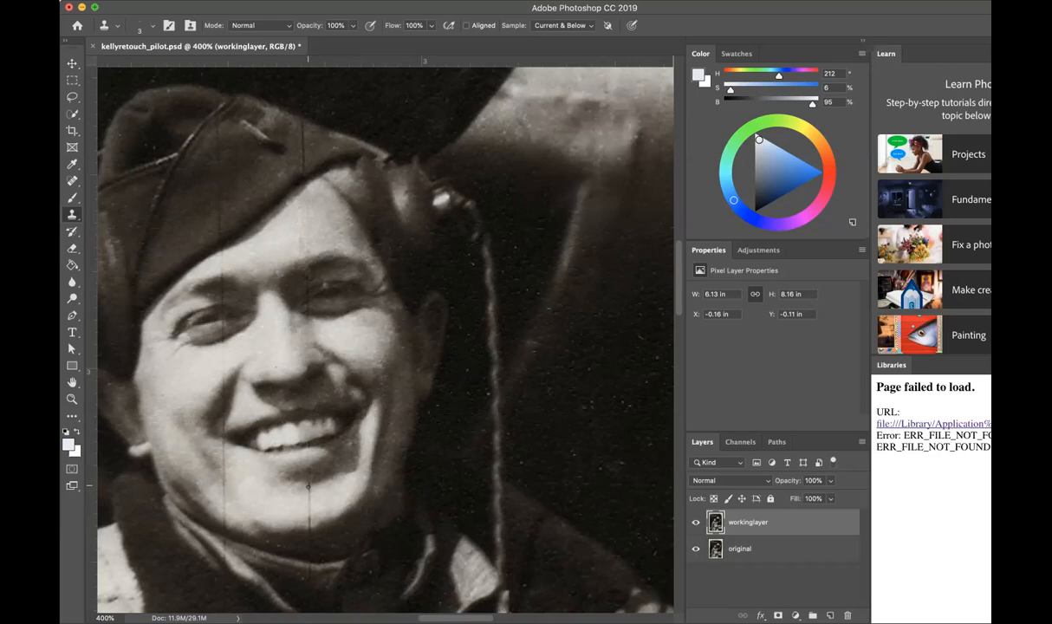
Heal the scratch running down the chin and the marks on the cheek beside the mouth with the Spot Healing Brush.
left_click(73, 180)
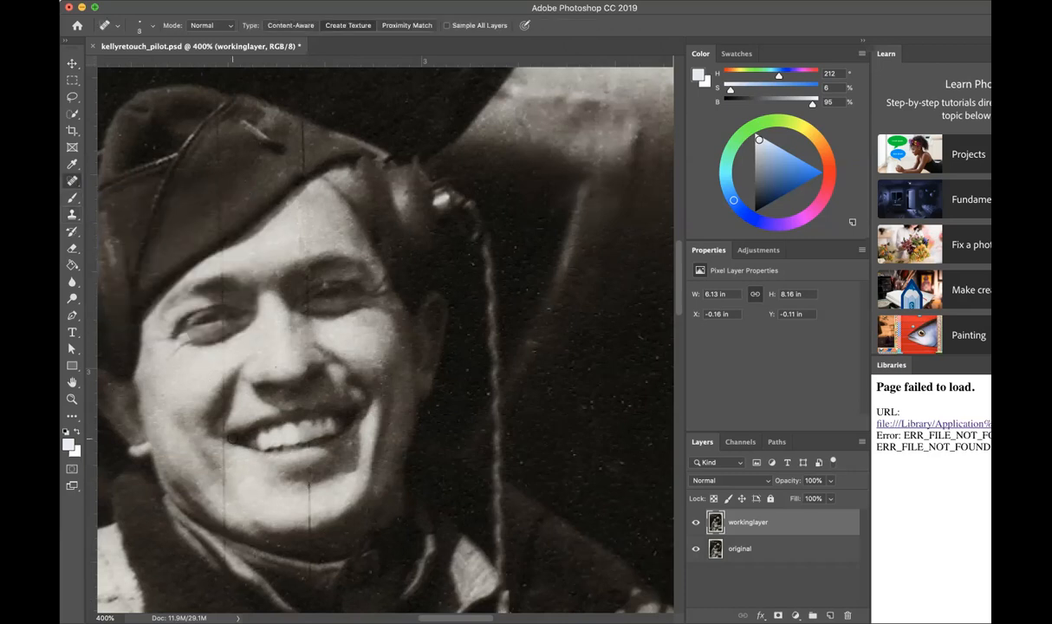
left_click_drag(209, 423, 210, 444)
left_click_drag(308, 481, 308, 485)
left_click_drag(306, 503, 306, 506)
Retouch the scratch at the lower eyelid of the eye beside the nose with the Healing Brush reduced to 2 px.
key("super+equal")
key("super+equal")
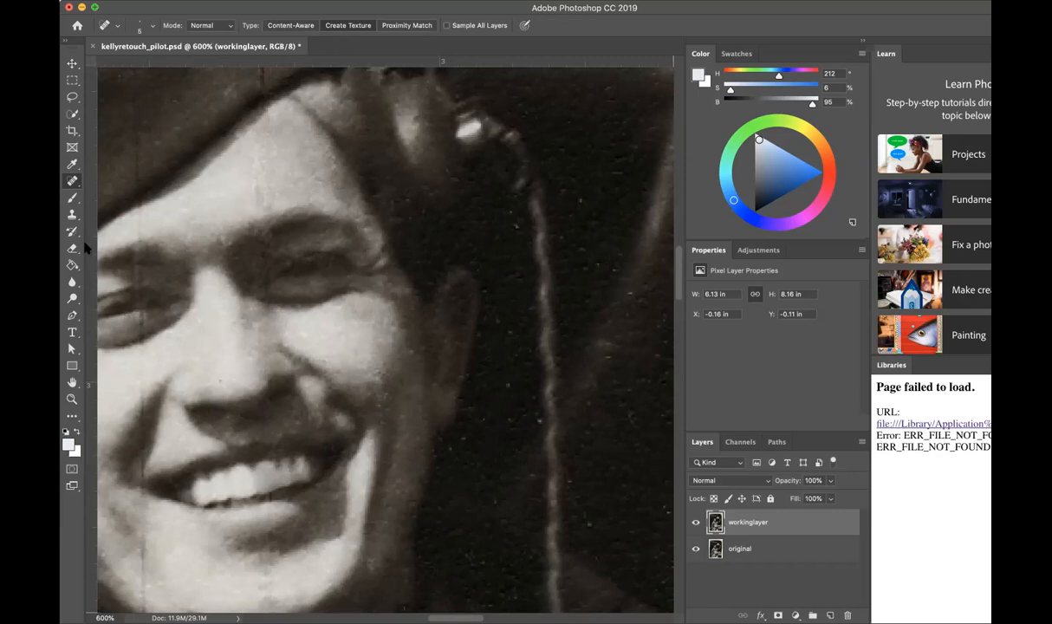
right_click(75, 183)
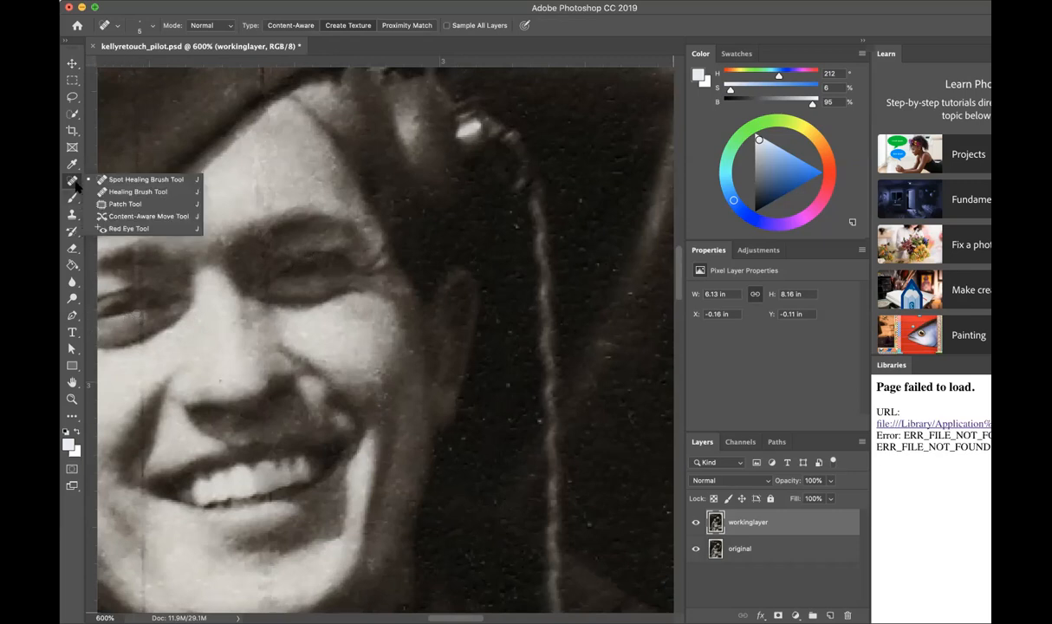
left_click(97, 192)
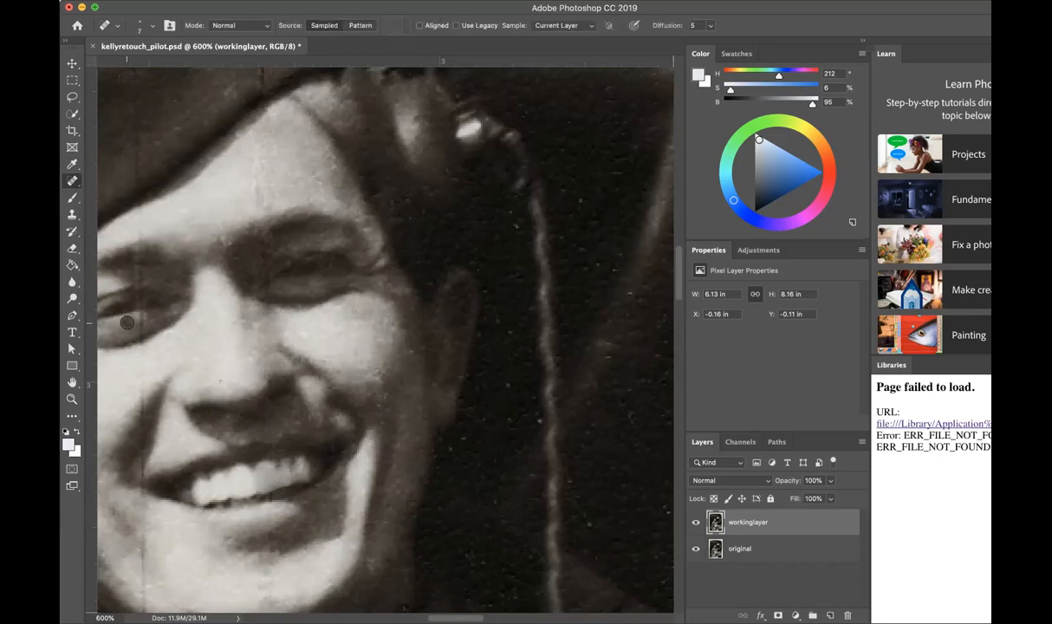
key("bracketleft")
key("bracketleft")
key("bracketleft")
key("bracketleft")
key("bracketleft")
left_click(125, 321)
Heal the remaining vertical scratch from the cheek past the mouth corner down to the chin with a 5 px Spot Healing Brush.
right_click(73, 182)
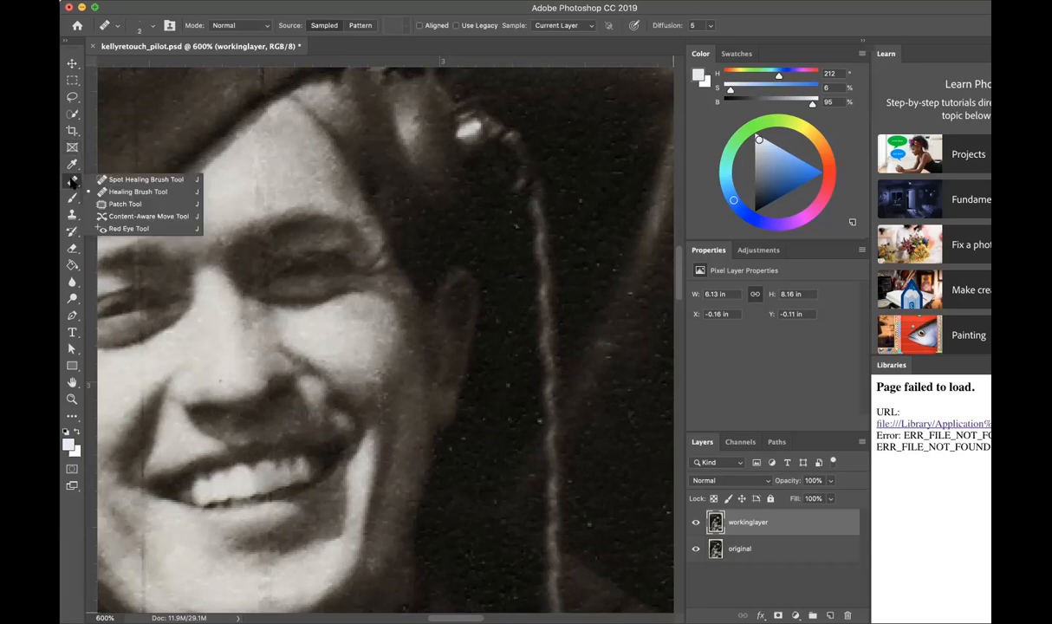
left_click(100, 174)
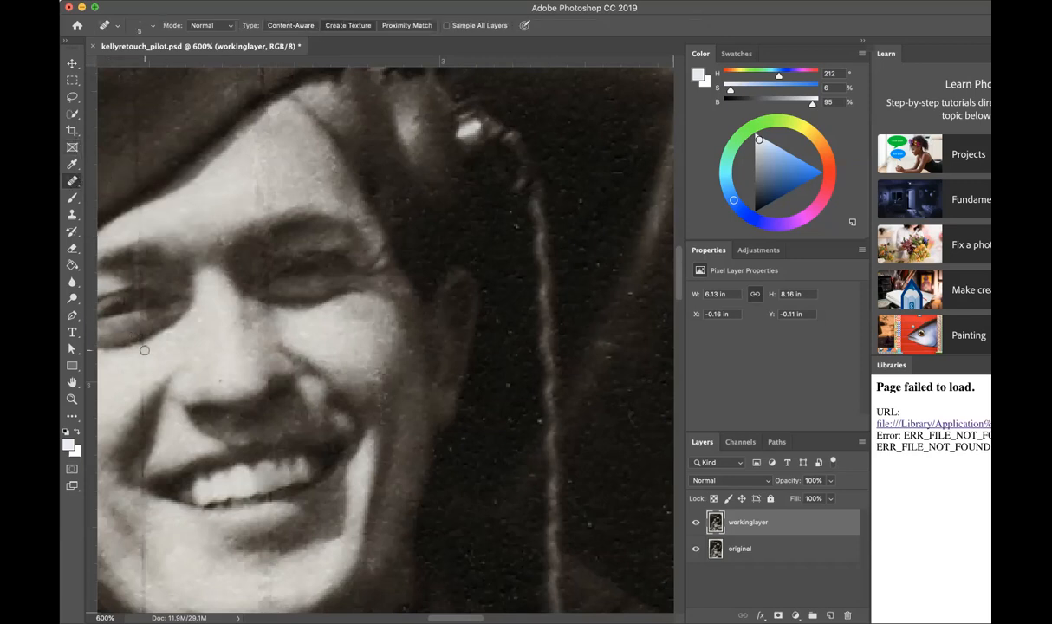
left_click(141, 399)
left_click(140, 408)
left_click(140, 416)
left_click_drag(141, 422, 133, 429)
left_click_drag(139, 391, 133, 405)
left_click_drag(148, 407, 140, 472)
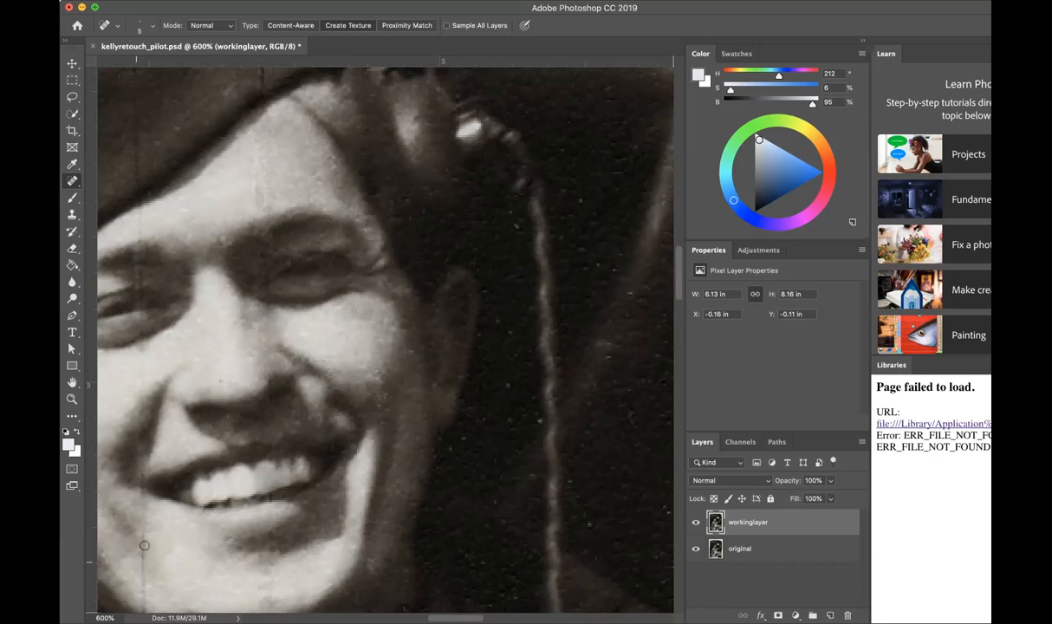
left_click_drag(141, 530, 142, 603)
Save the Photoshop document with Maximize Compatibility enabled.
key("super+s")
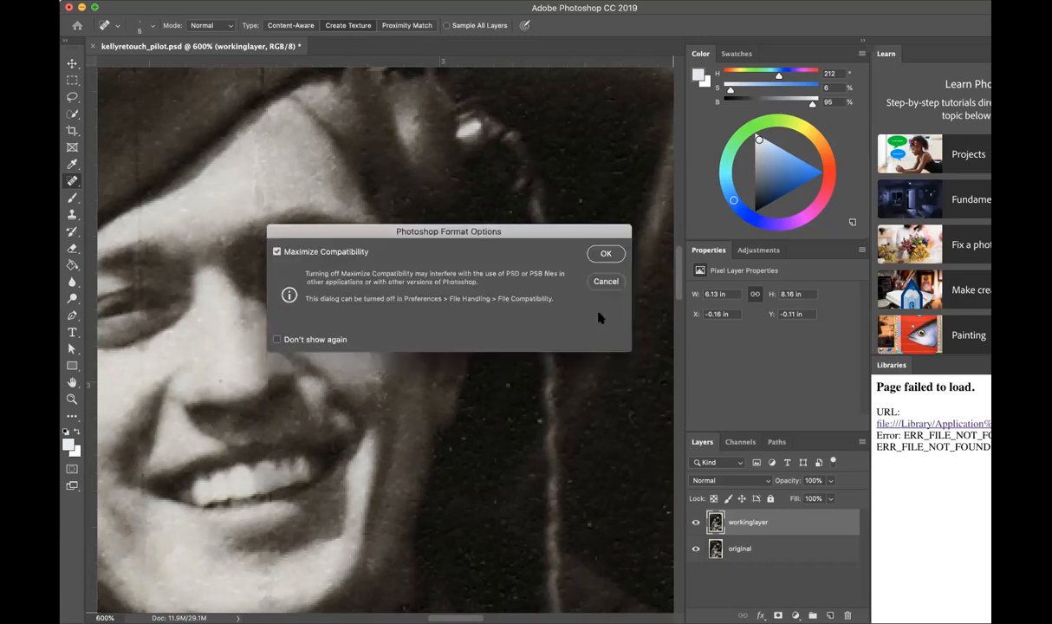
left_click(605, 253)
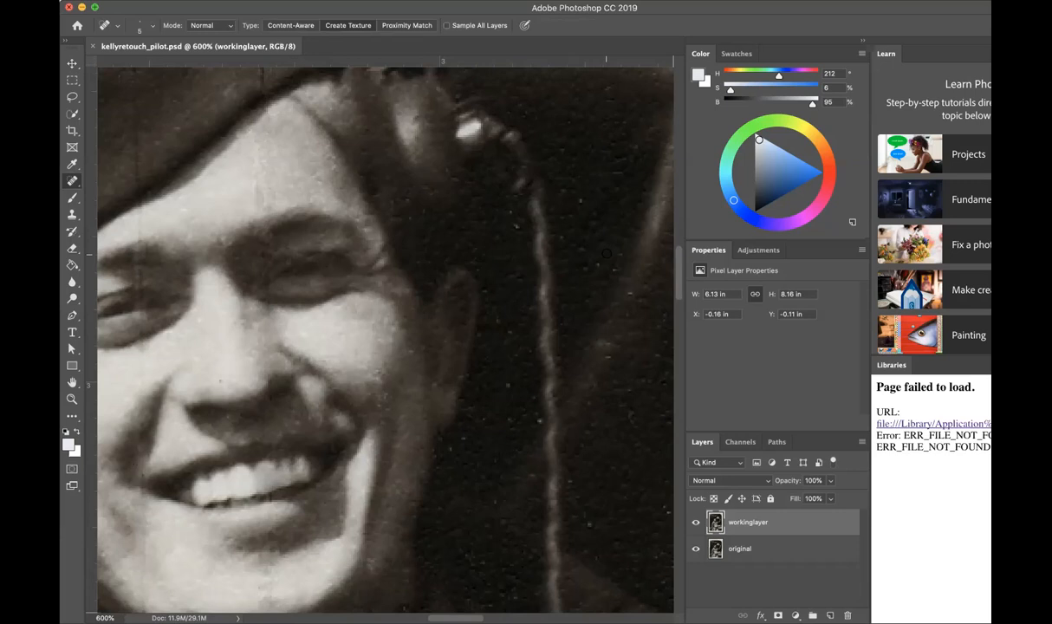
Examine the retouched face and surrounding photo at 200% for remaining scratches and specks.
key("super+minus")
key("super+minus")
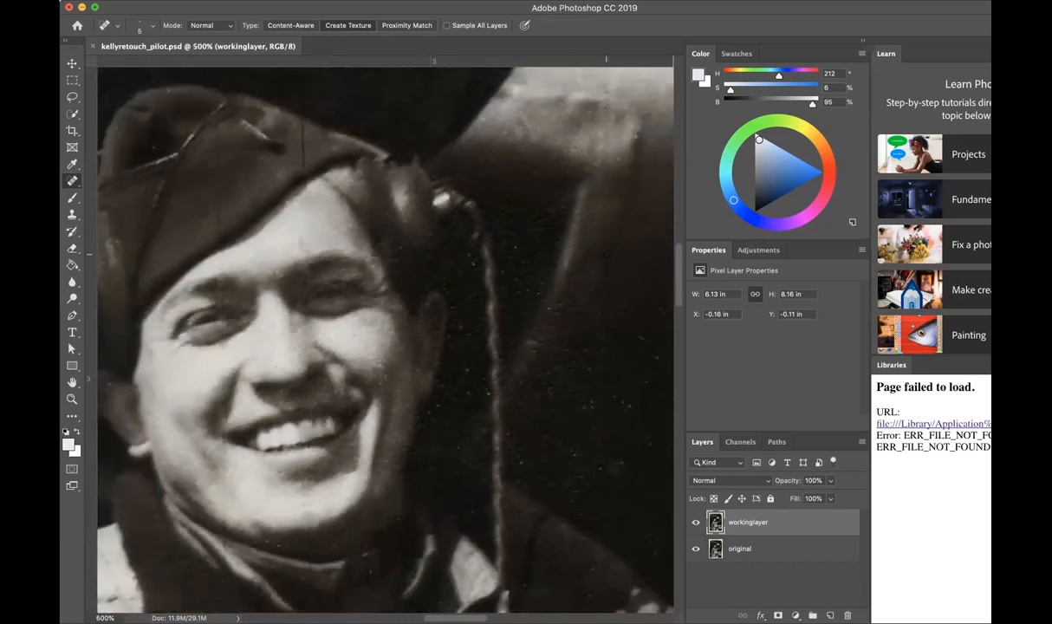
key("super+minus")
key("super+minus")
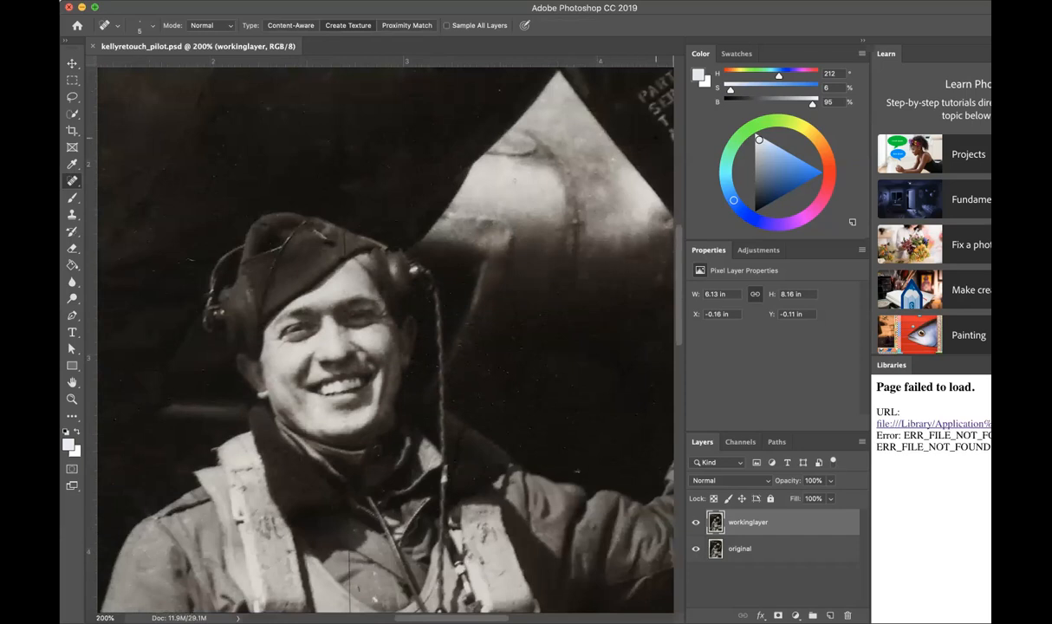
left_click_drag(678, 254, 671, 184)
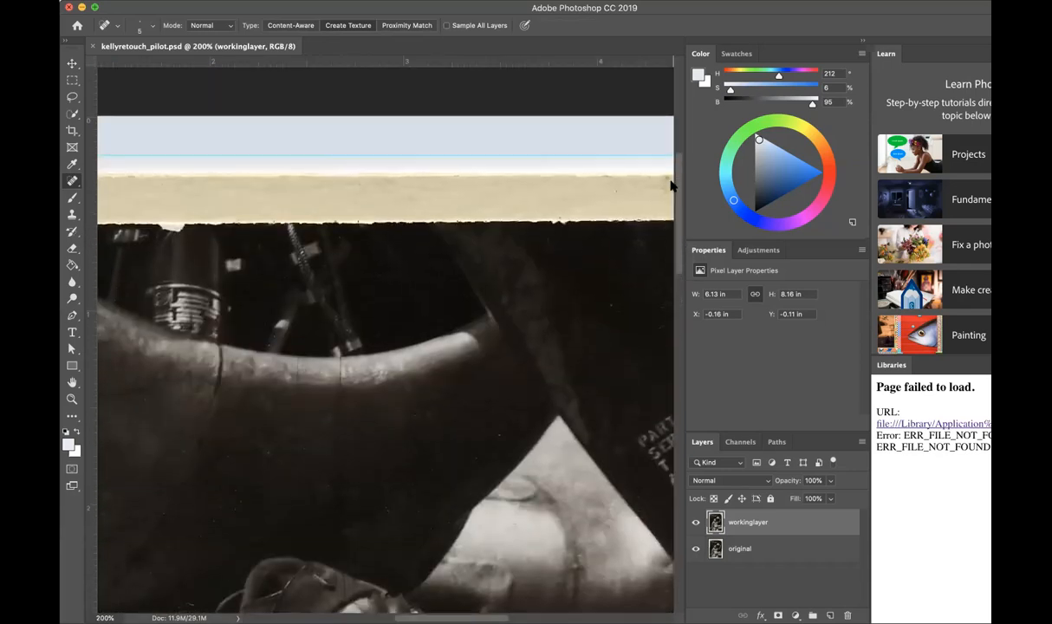
scroll(645, 207, "down", 8)
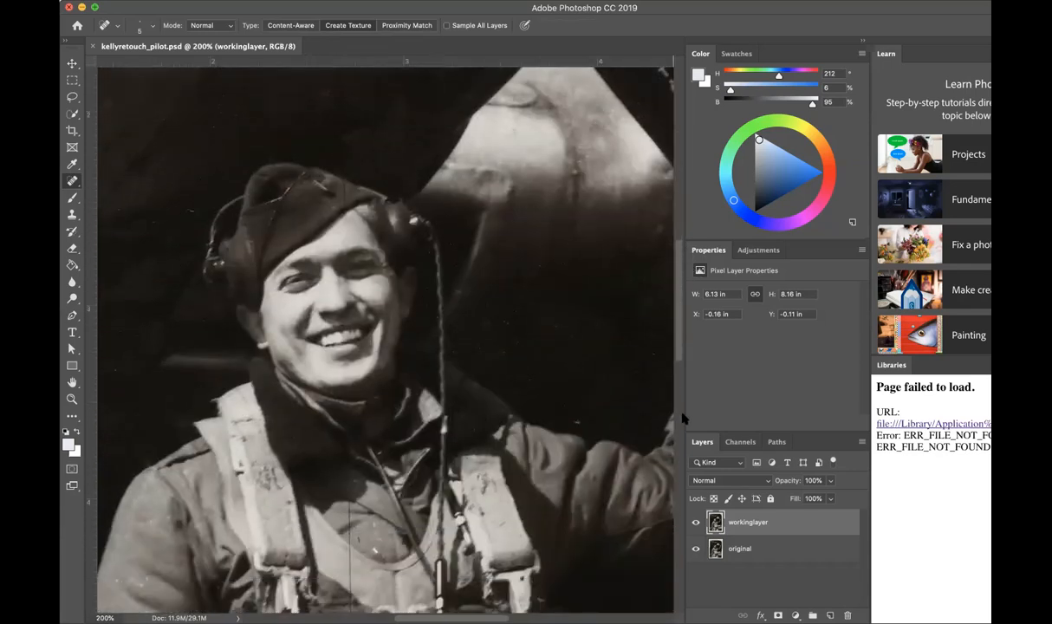